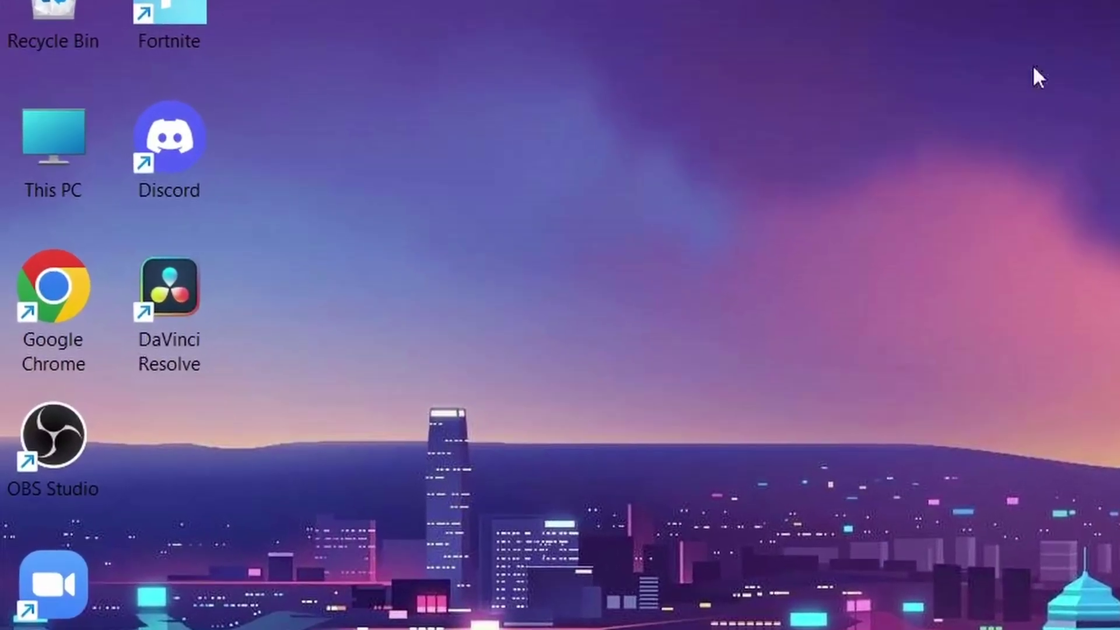
# Launch DaVinci Resolve and set the project's timeline format to 1920 x 1080 HD at 60 frames per second.
pyautogui.doubleClick(175, 324)
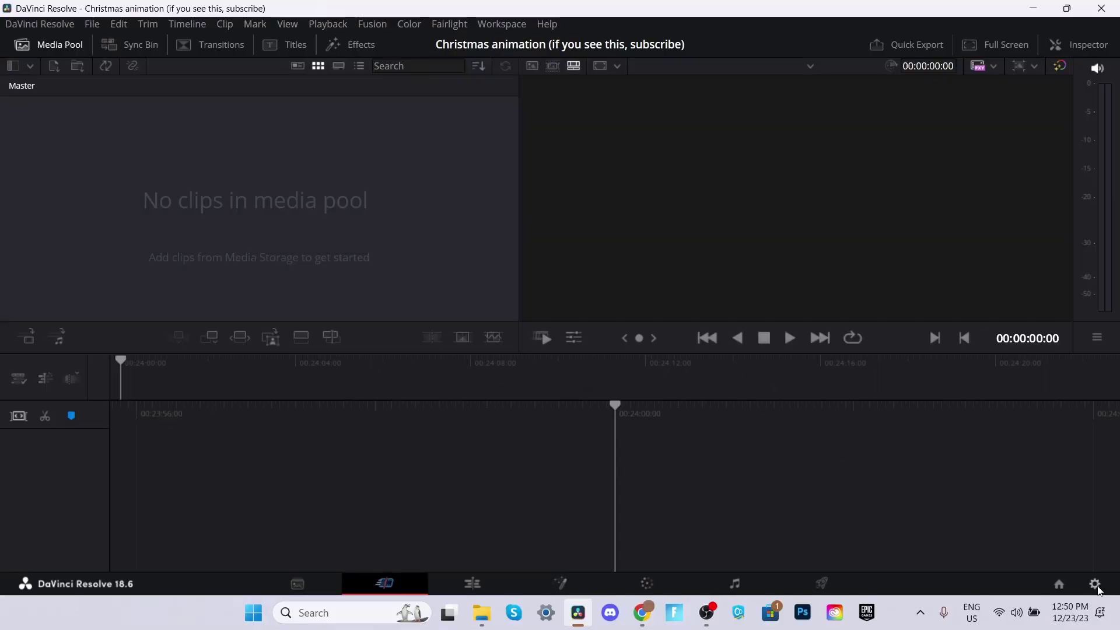
pyautogui.click(1095, 584)
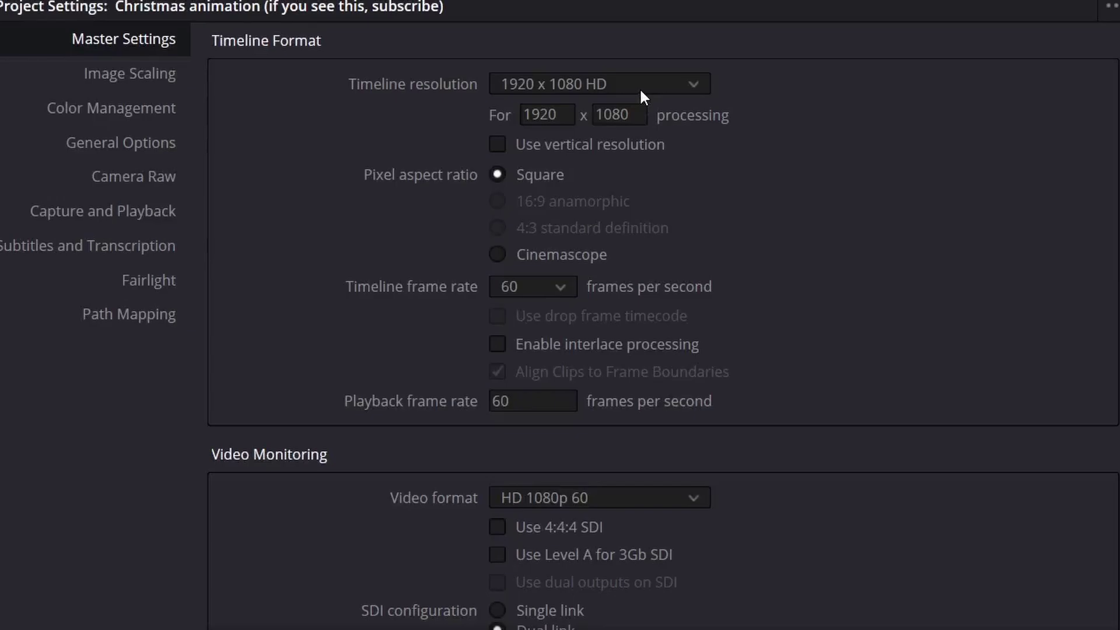
pyautogui.click(612, 142)
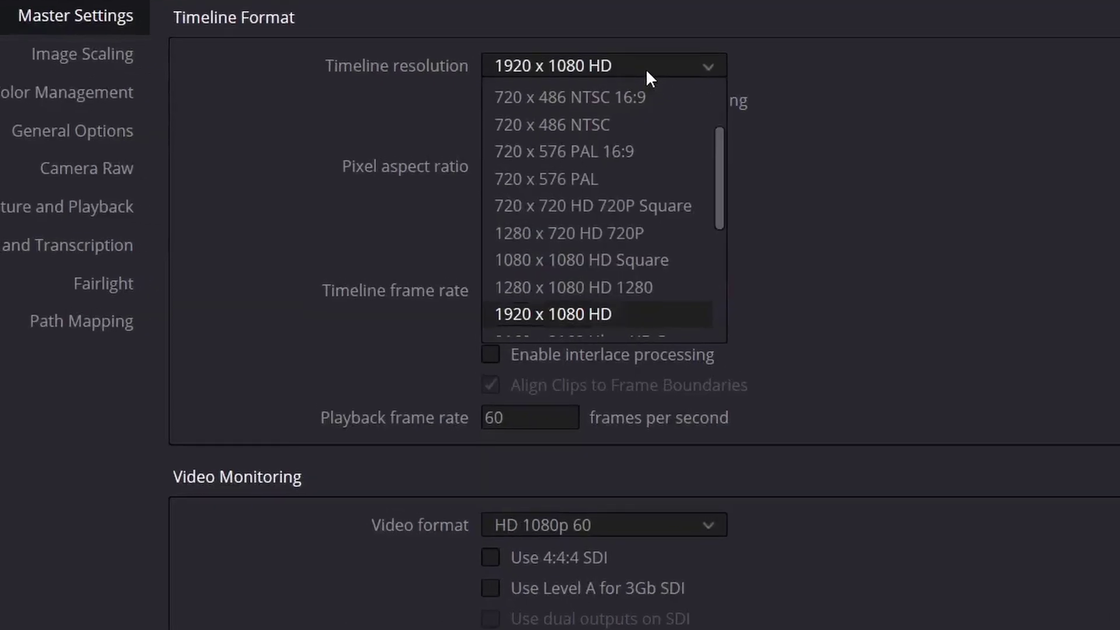
pyautogui.scroll(-6, 628, 326)
pyautogui.scroll(5, 615, 82)
pyautogui.click(598, 66)
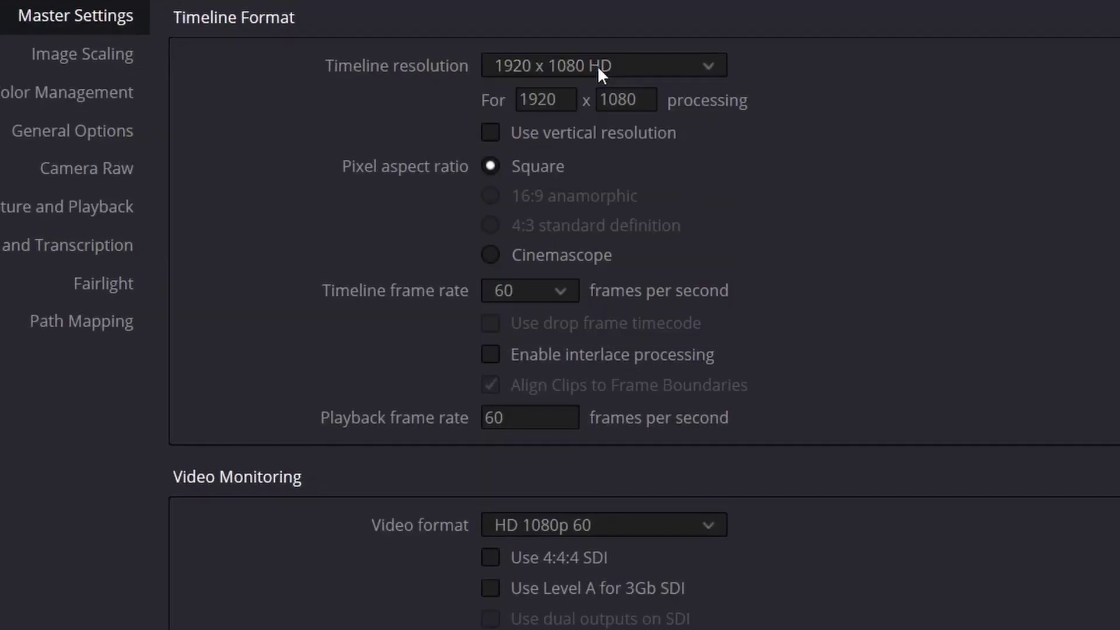
pyautogui.click(565, 286)
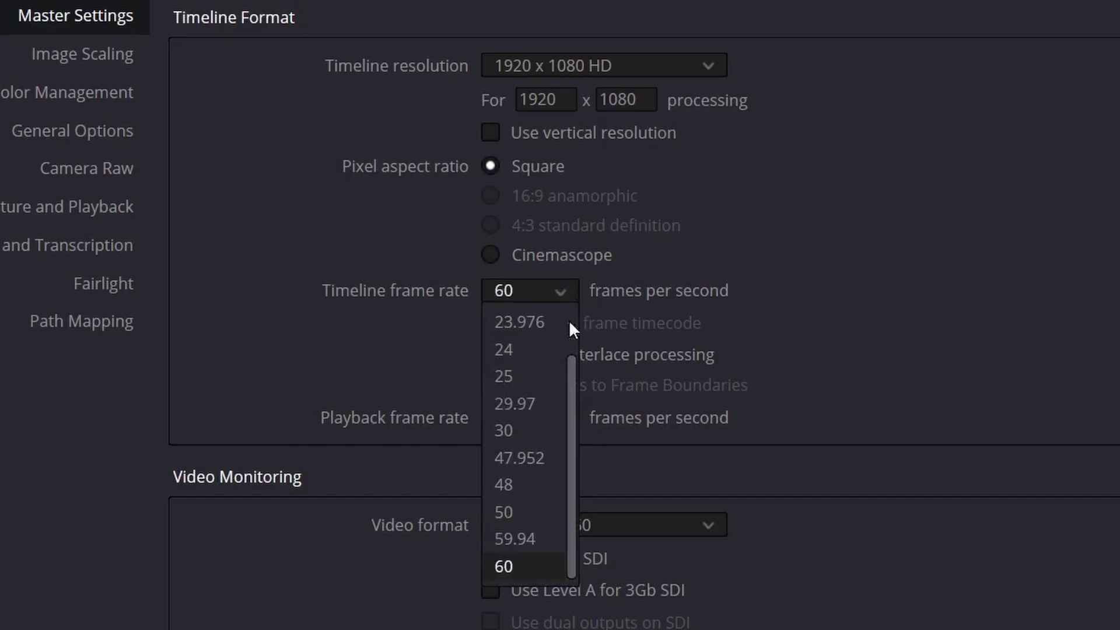
pyautogui.click(527, 567)
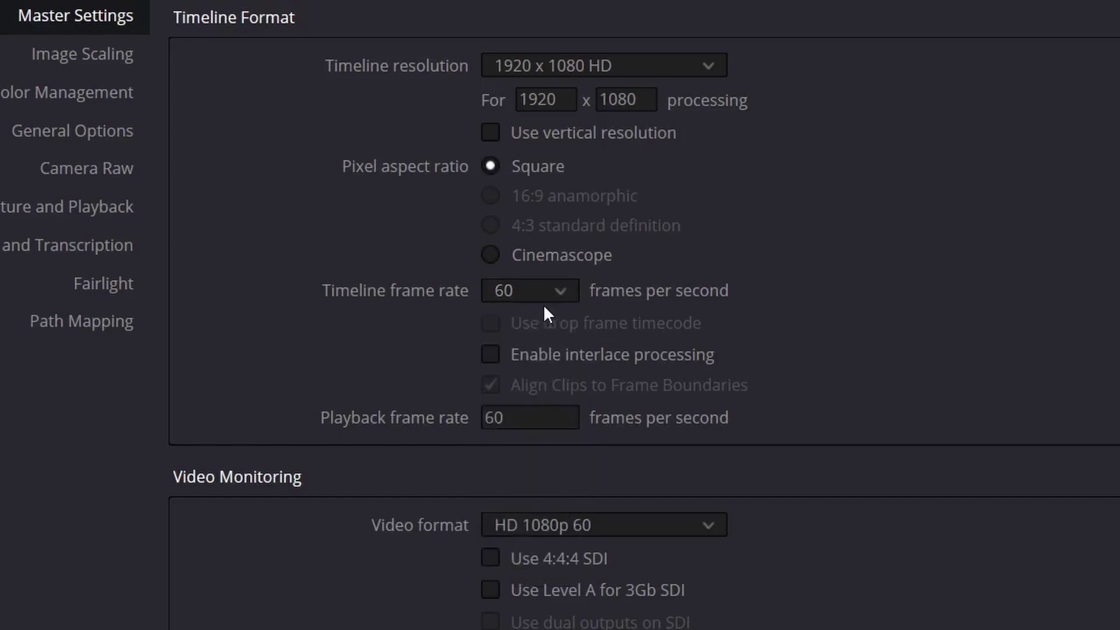
# Set frame interpolation to Nearest retime, Standard Faster motion estimation and Medium motion range, and save the project settings.
pyautogui.scroll(-8, 639, 405)
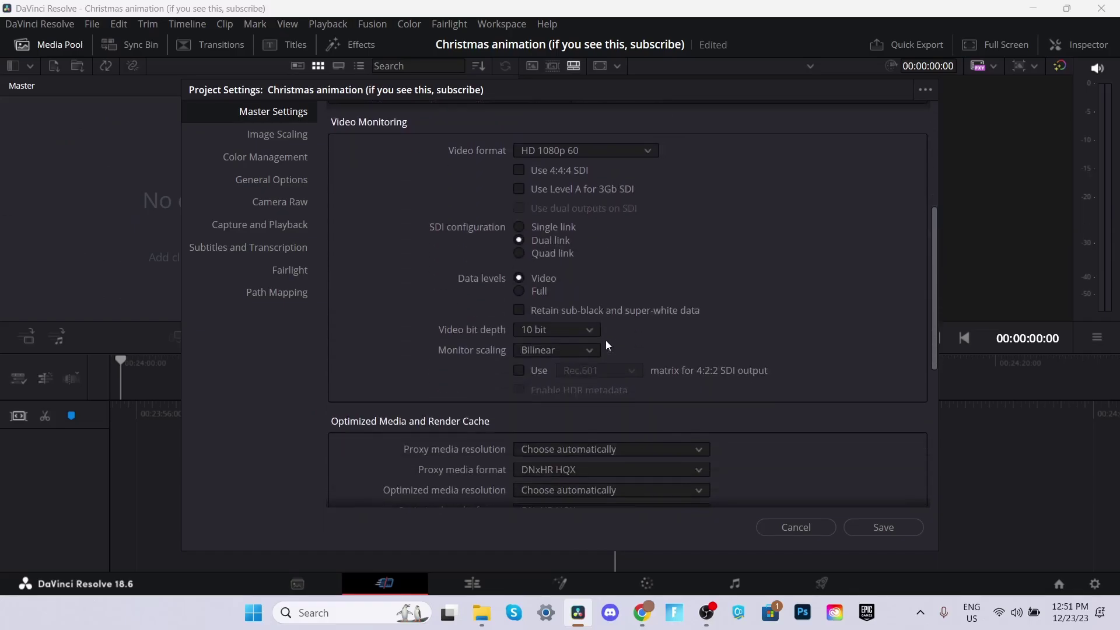
pyautogui.scroll(-10, 606, 341)
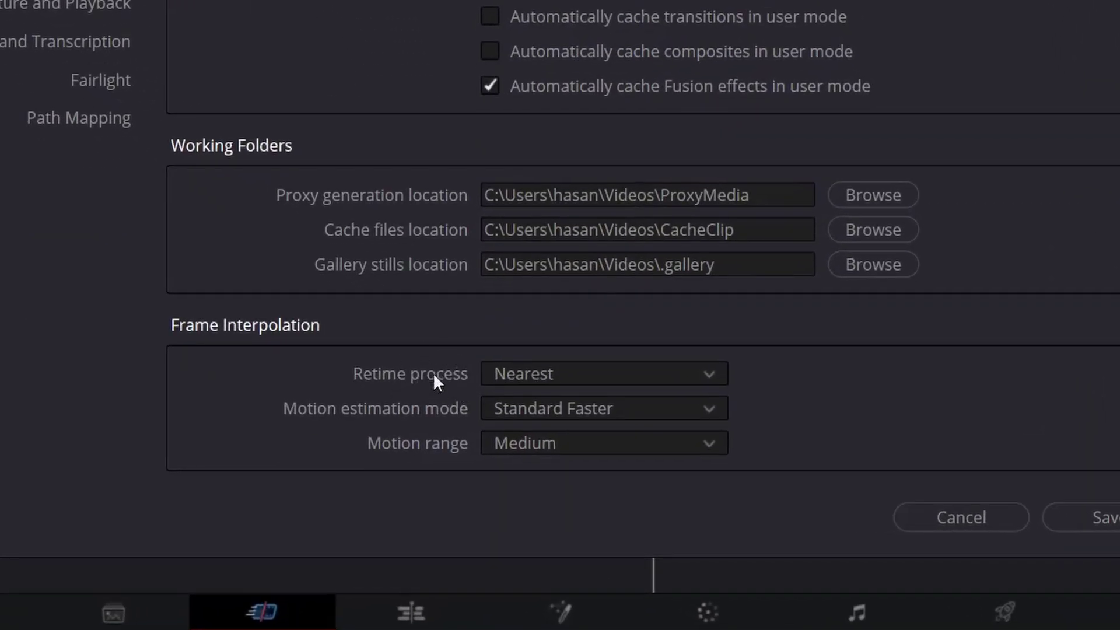
pyautogui.click(530, 374)
pyautogui.click(544, 404)
pyautogui.click(516, 411)
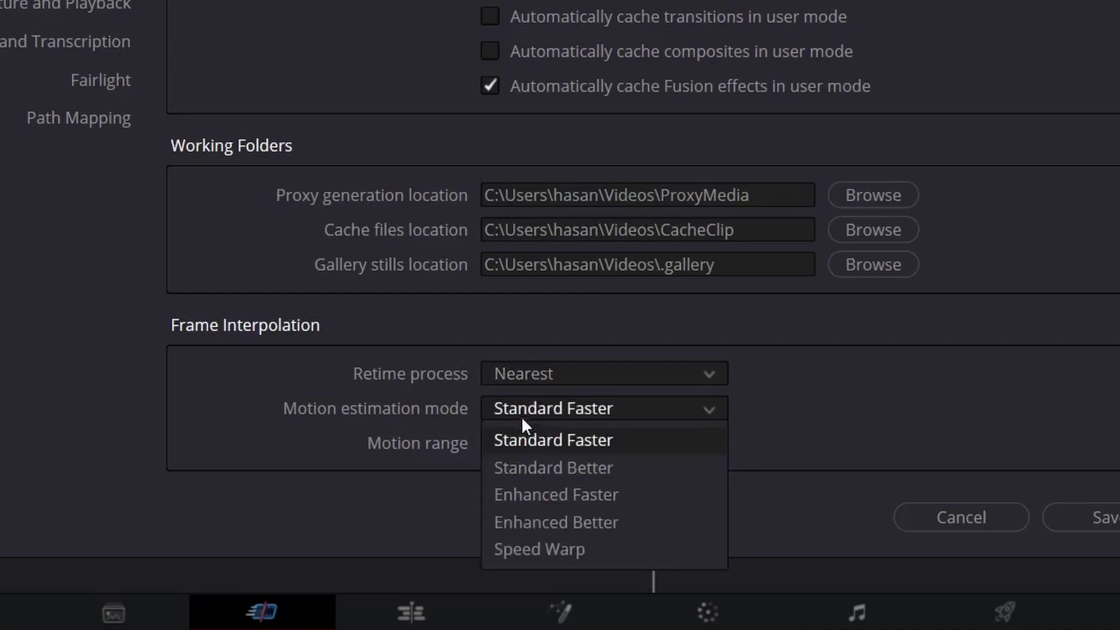
pyautogui.click(529, 446)
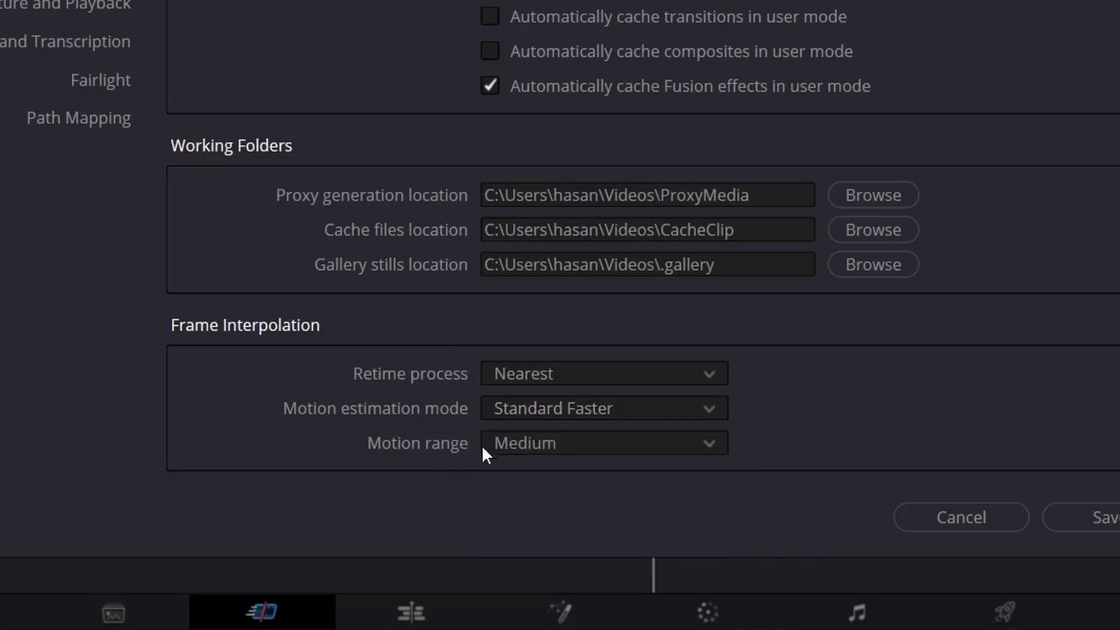
pyautogui.click(536, 447)
pyautogui.click(535, 501)
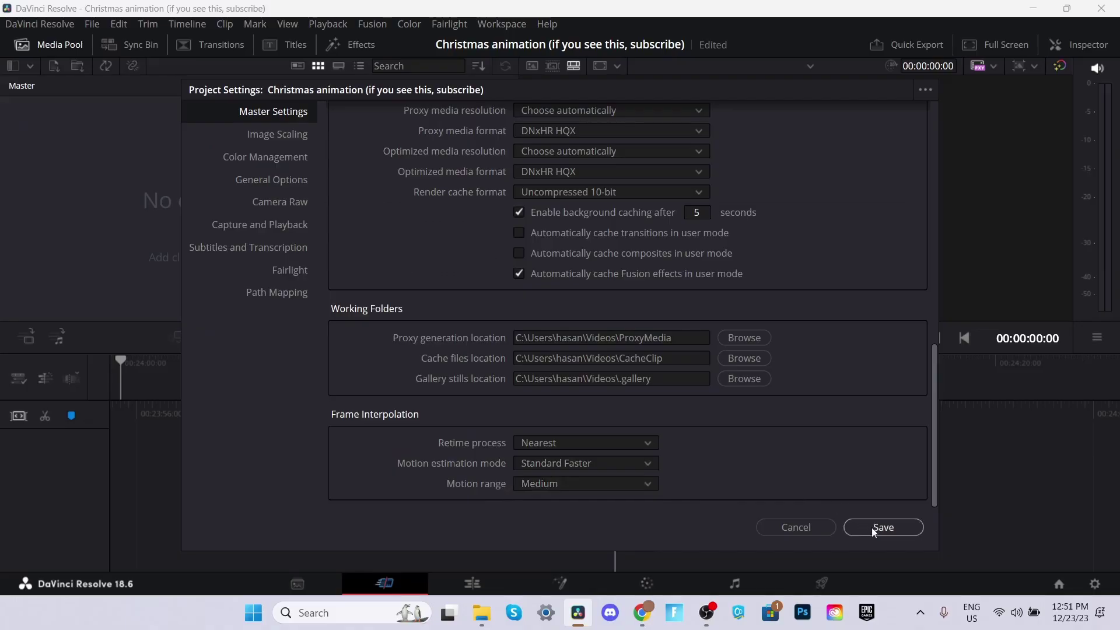
pyautogui.click(882, 528)
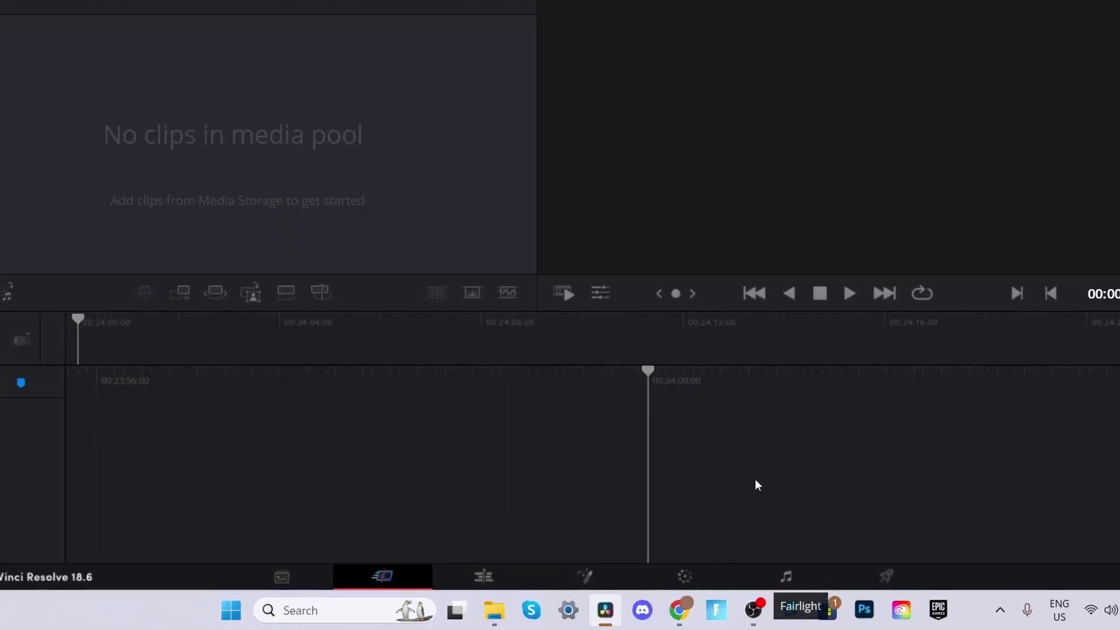
# Switch to the Edit page and place the green Christmas background video at the start of Video 1.
pyautogui.click(477, 582)
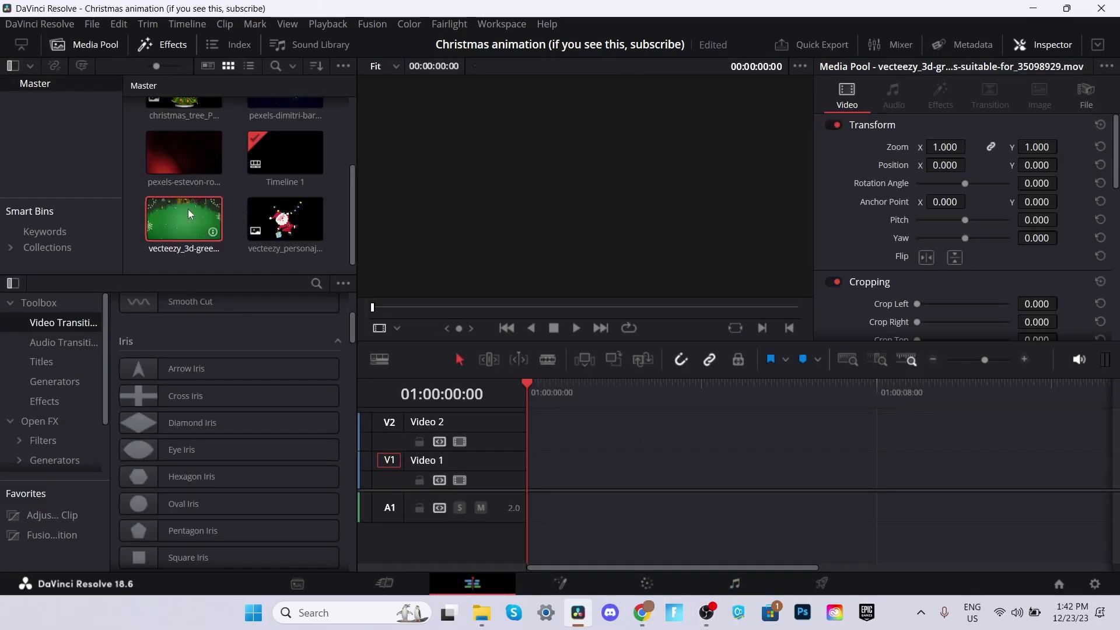
pyautogui.moveTo(188, 209); pyautogui.dragTo(430, 309)
pyautogui.moveTo(537, 428); pyautogui.dragTo(530, 467)
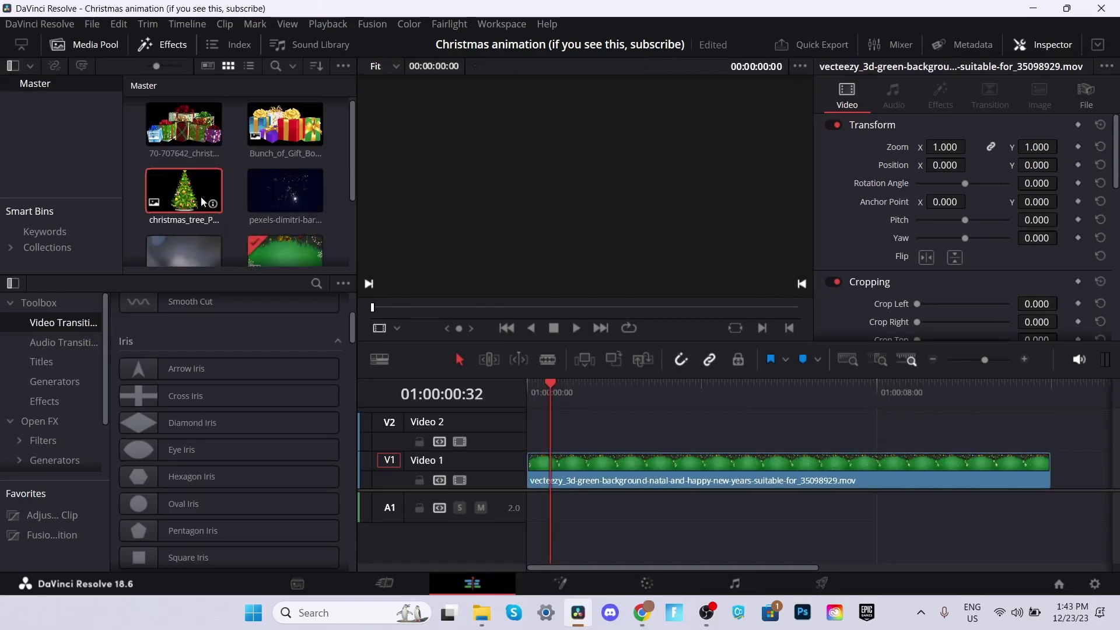
# Add the Christmas tree image at the start of Video 2 and extend it to the end of the background clip.
pyautogui.moveTo(200, 197); pyautogui.dragTo(474, 331)
pyautogui.moveTo(533, 393); pyautogui.dragTo(528, 433)
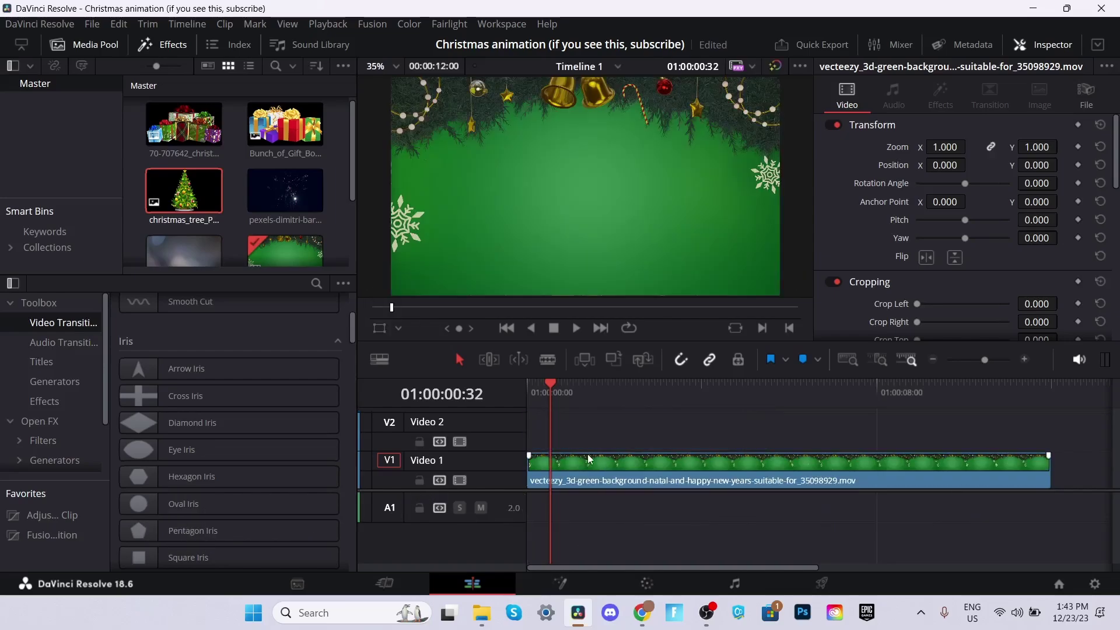
pyautogui.moveTo(210, 196); pyautogui.dragTo(608, 434)
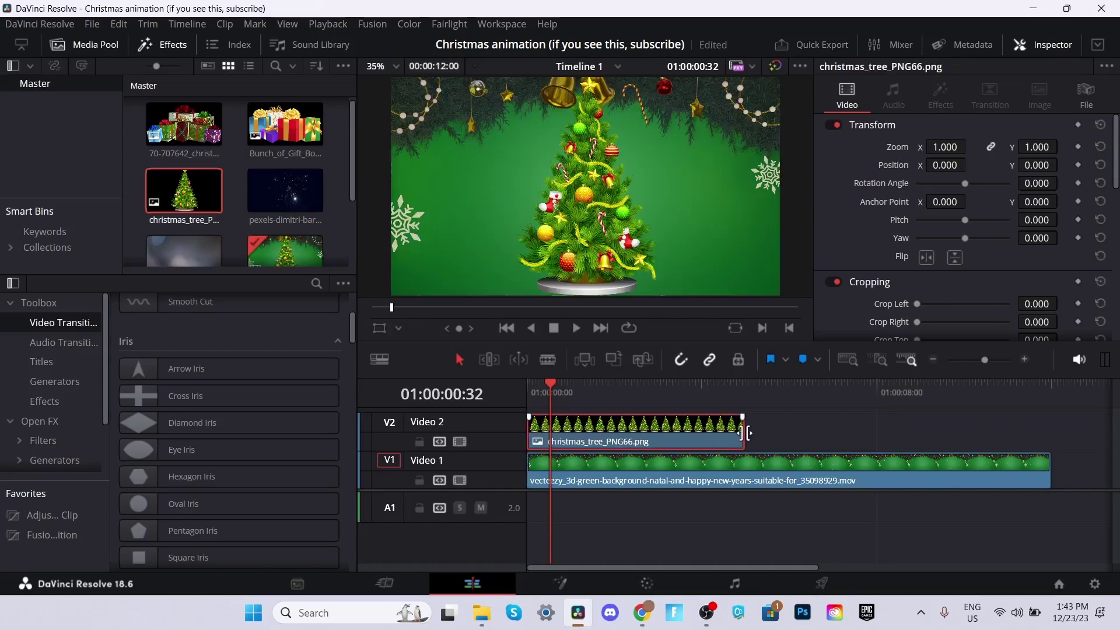
pyautogui.moveTo(746, 433); pyautogui.dragTo(1052, 434)
pyautogui.click(1047, 391)
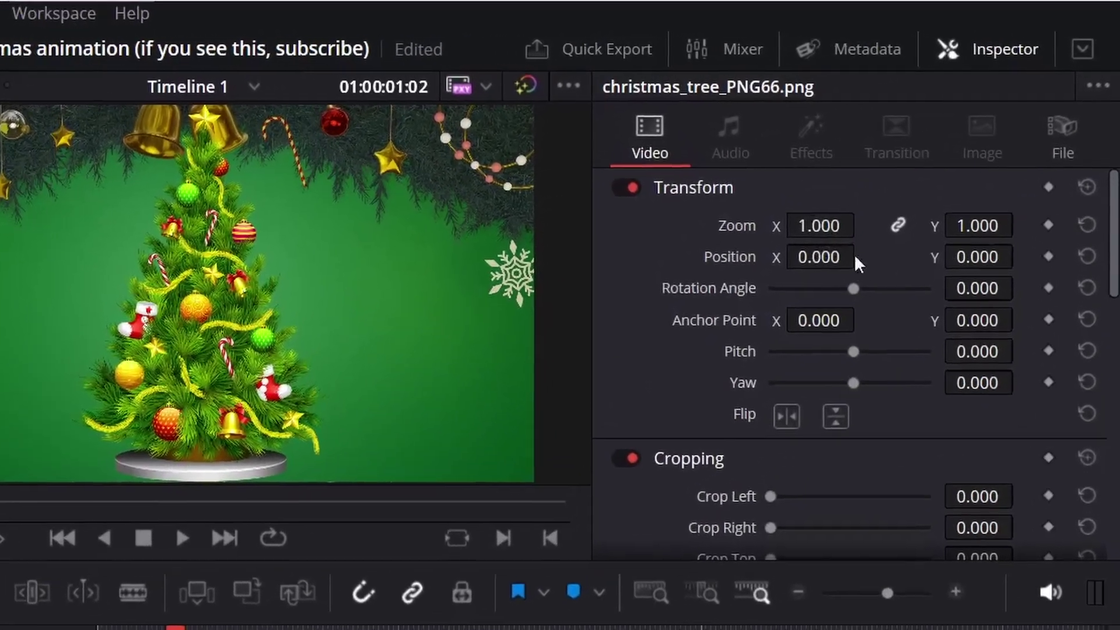
# Scale the Christmas tree to about 0.960 and move it to about X -1577, Y -9.
pyautogui.moveTo(976, 257); pyautogui.dragTo(975, 265)
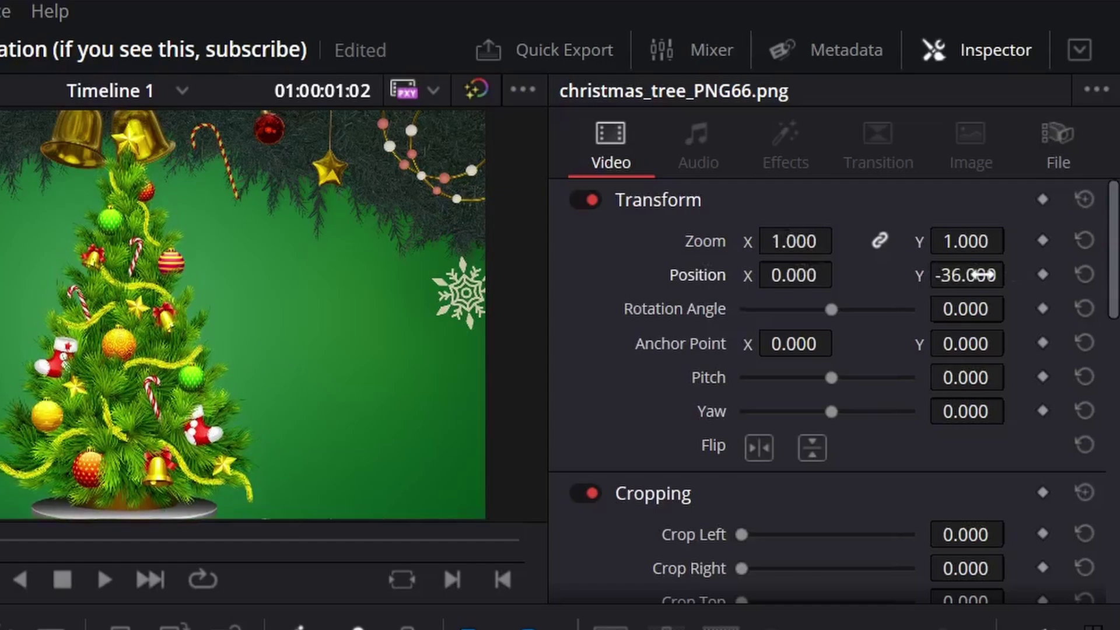
pyautogui.hotkey('ctrl', 'z')
pyautogui.moveTo(808, 276); pyautogui.dragTo(546, 276)
pyautogui.moveTo(547, 275); pyautogui.dragTo(408, 275)
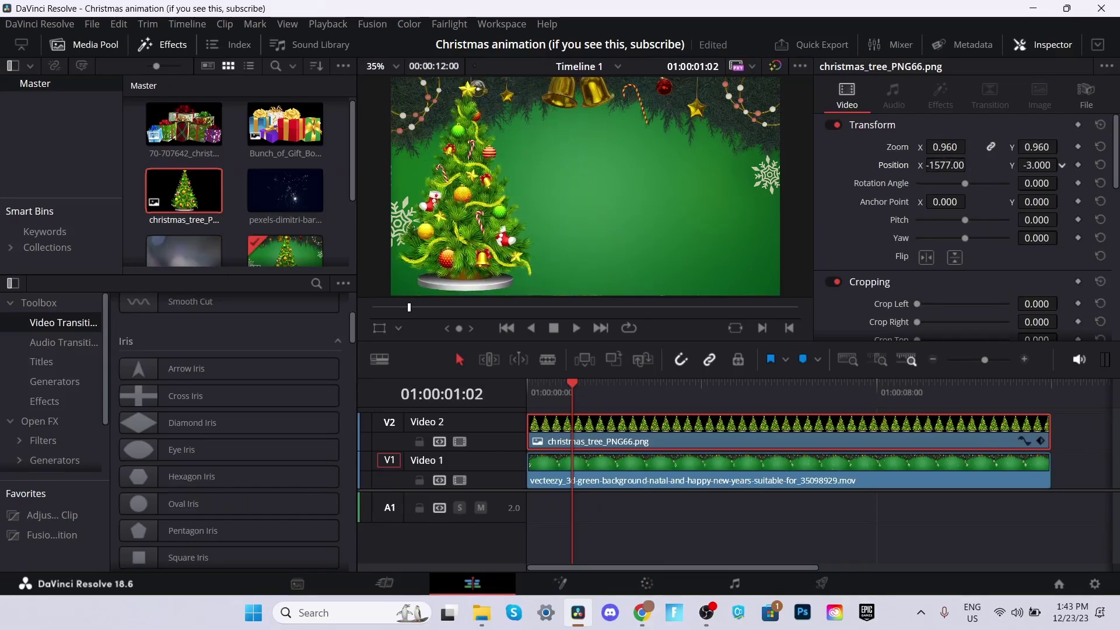
pyautogui.moveTo(1063, 166); pyautogui.dragTo(1063, 165)
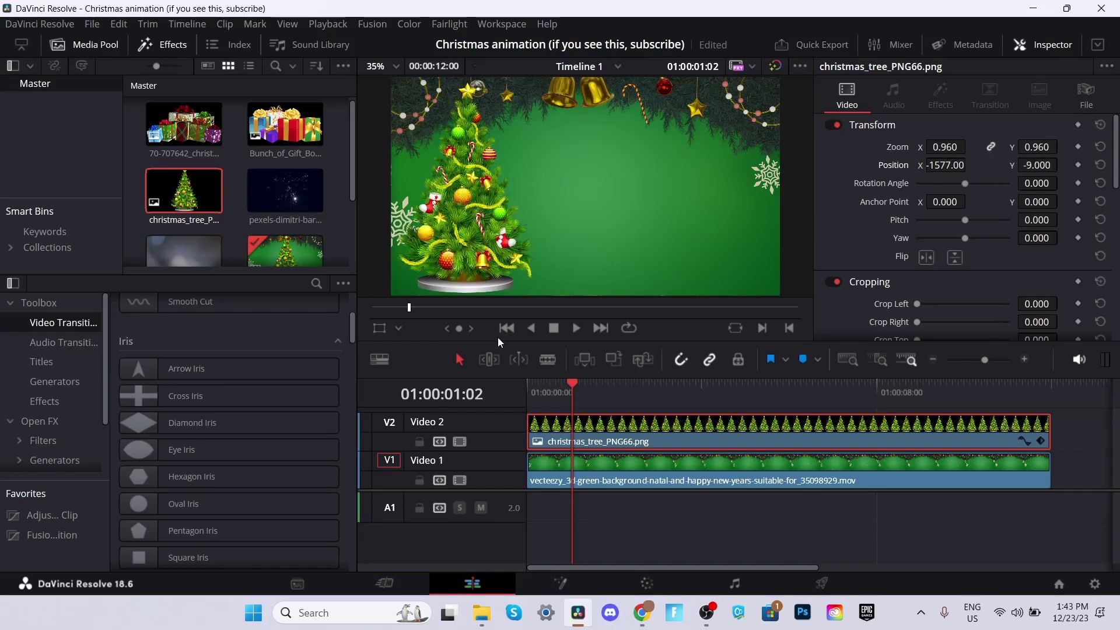
# Add the 70-707642_christmas-gift-png.png image at the start of a new Video 3 track above the tree.
pyautogui.click(177, 210)
pyautogui.click(188, 146)
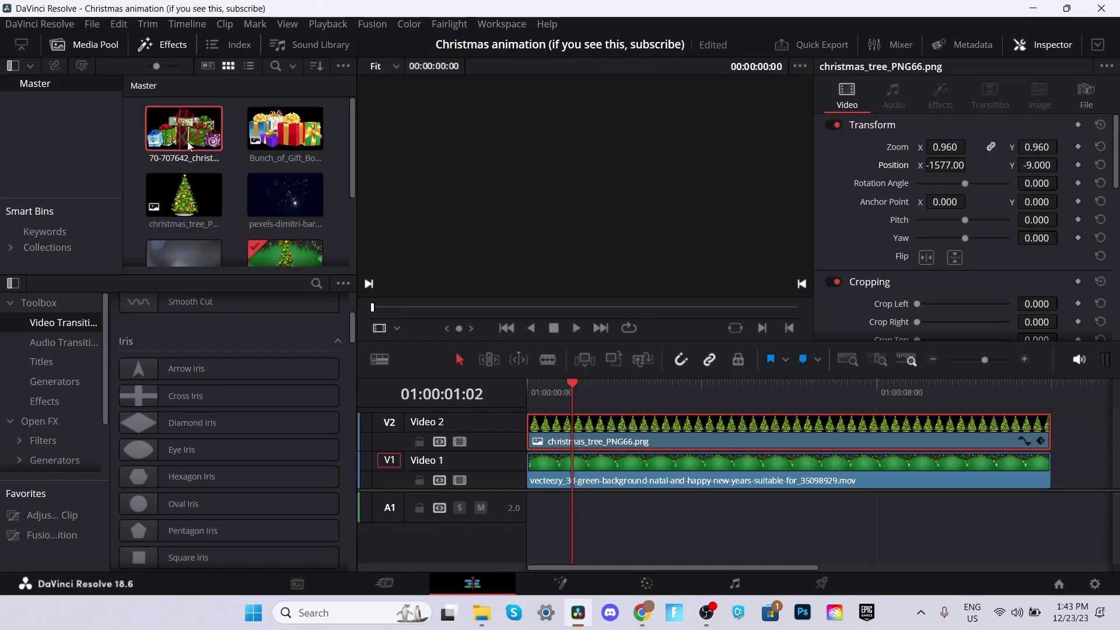
pyautogui.moveTo(554, 407)
pyautogui.mouseDown()
pyautogui.moveTo(599, 435)
pyautogui.moveTo(549, 433)
pyautogui.moveTo(550, 389)
pyautogui.mouseUp()
pyautogui.click(546, 388)
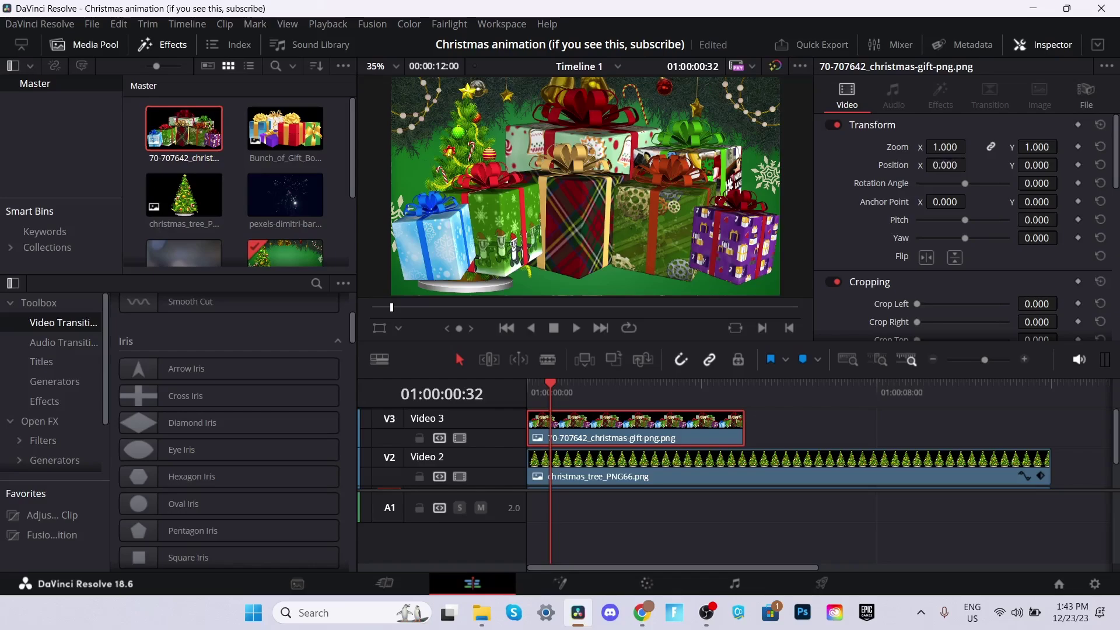
# Scale the gifts to about 0.430, move them to about X -571, Y -448, and extend their clip to the tree clip's end.
pyautogui.moveTo(945, 147); pyautogui.dragTo(909, 165)
pyautogui.moveTo(1037, 165); pyautogui.dragTo(1002, 165)
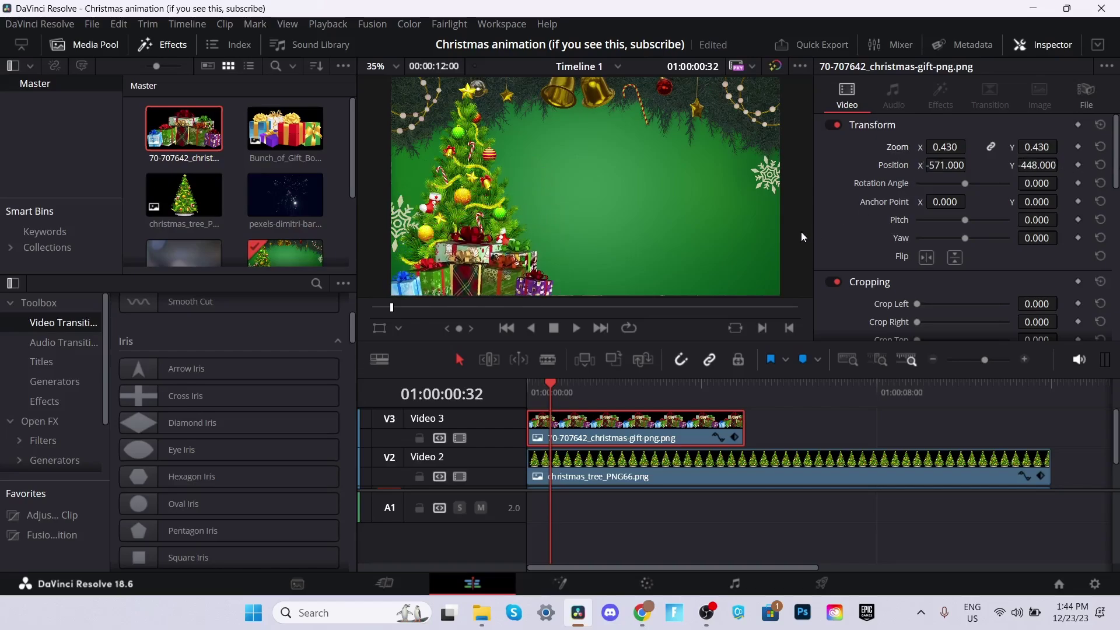
pyautogui.moveTo(742, 432); pyautogui.dragTo(1051, 433)
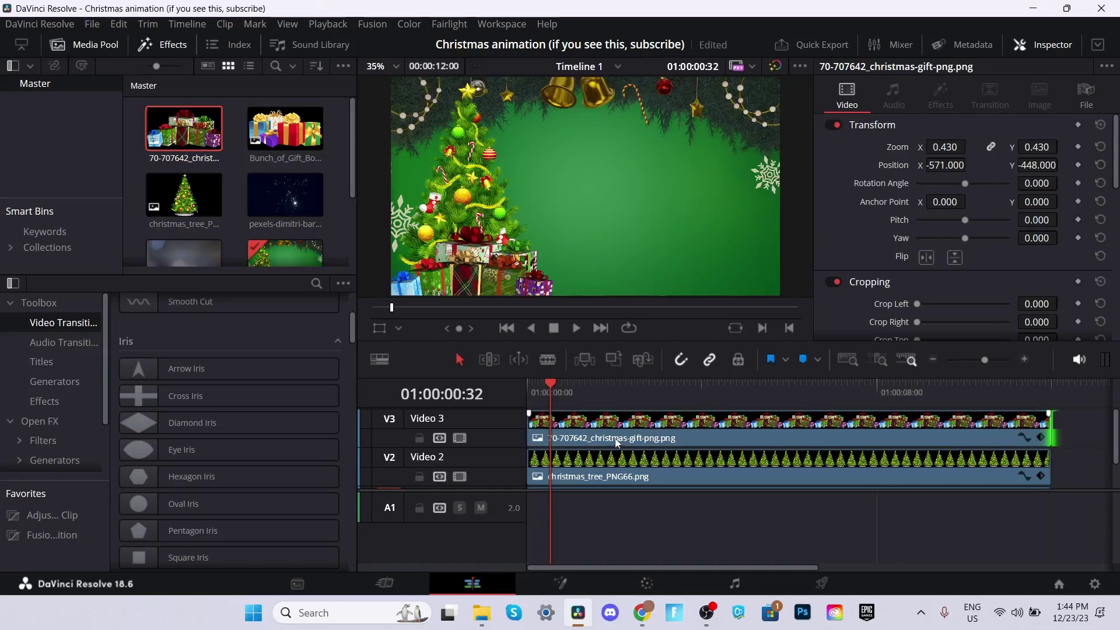
# Add the Bunch_of_Gift_Boxes_PNG_Clipart.png image at the start of a new Video 4 track and reduce its zoom to about 0.370.
pyautogui.moveTo(298, 158); pyautogui.dragTo(550, 349)
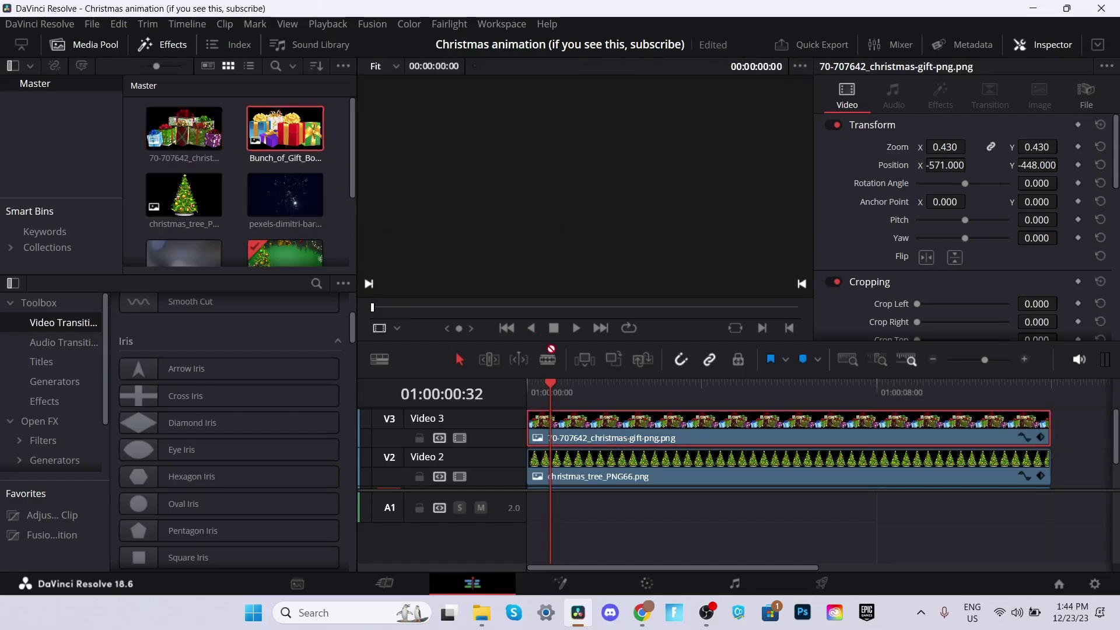
pyautogui.moveTo(564, 412); pyautogui.dragTo(565, 425)
pyautogui.moveTo(945, 147); pyautogui.dragTo(945, 147)
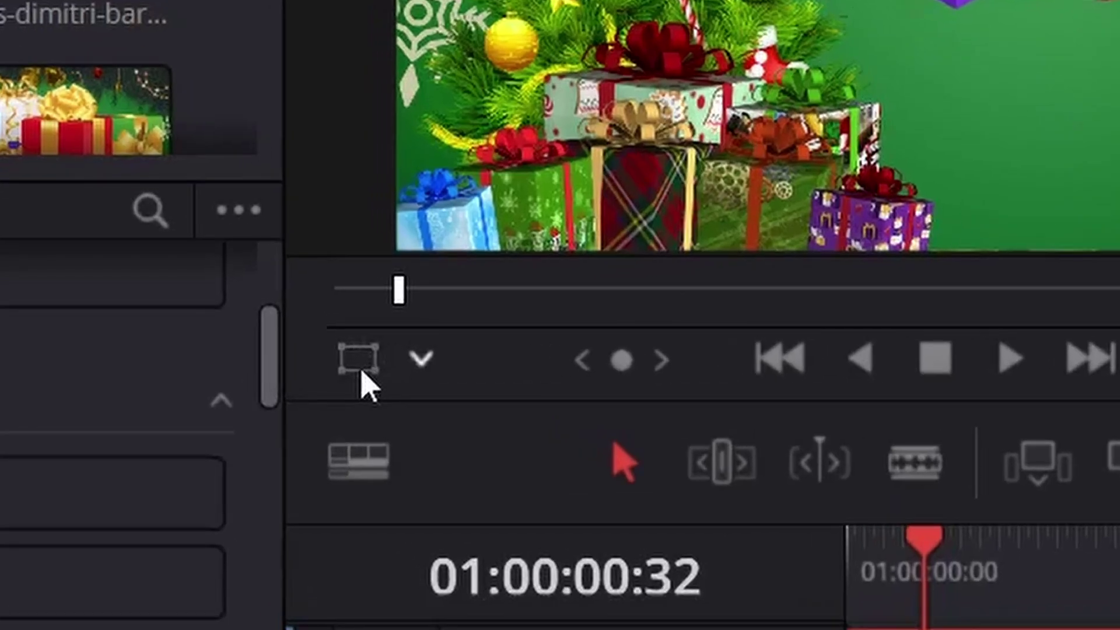
# Place the gift boxes at about X 686, Y -435 with zoom about 0.306, and extend their clip to the end of the clips below.
pyautogui.click(379, 328)
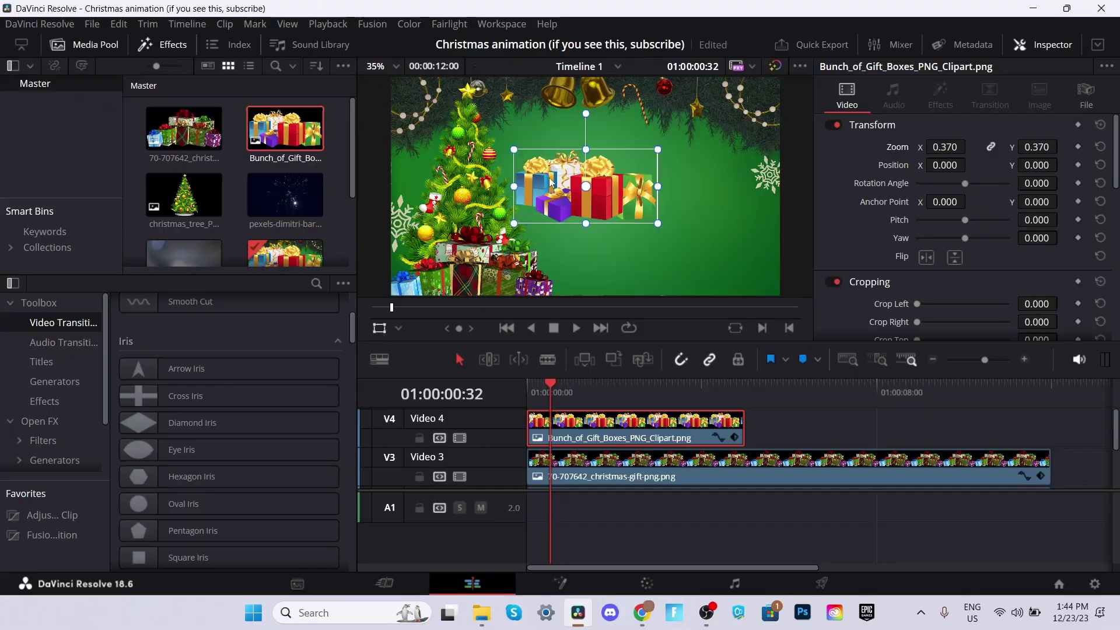
pyautogui.moveTo(550, 181); pyautogui.dragTo(681, 274)
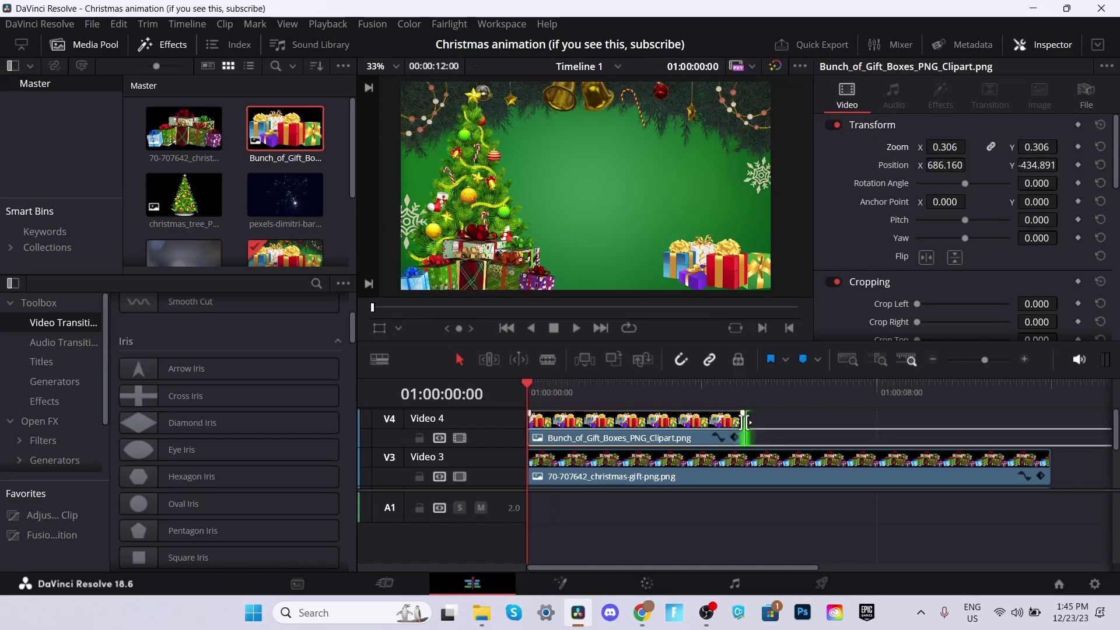
pyautogui.moveTo(747, 423); pyautogui.dragTo(1043, 430)
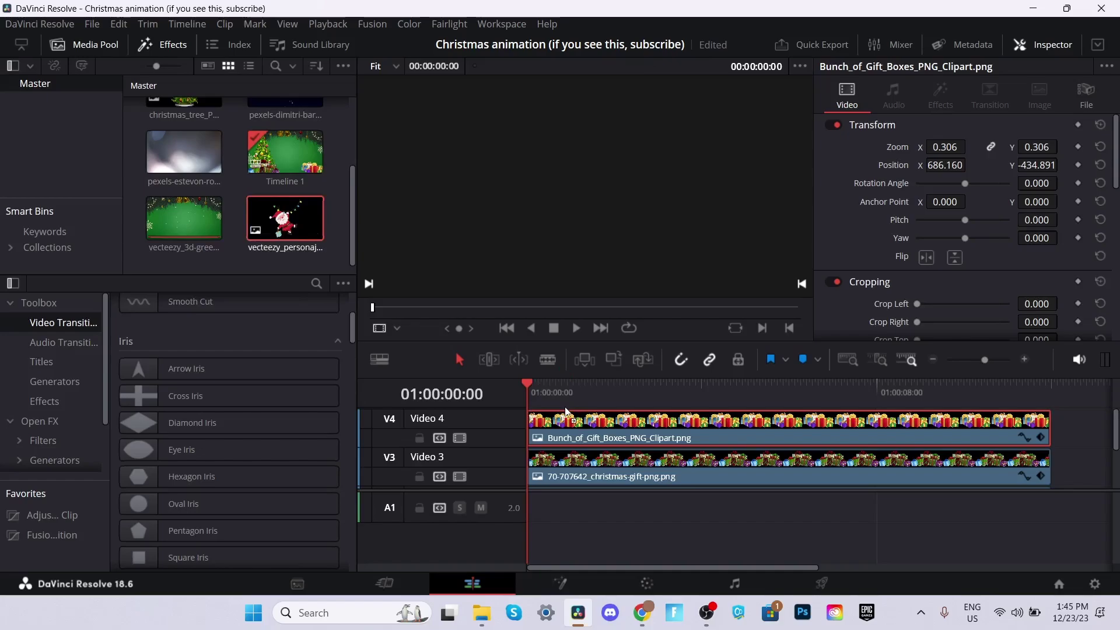
# Add the Santa Claus image at the start of a new Video 5 track and extend it to match the clips below.
pyautogui.moveTo(565, 412); pyautogui.dragTo(566, 408)
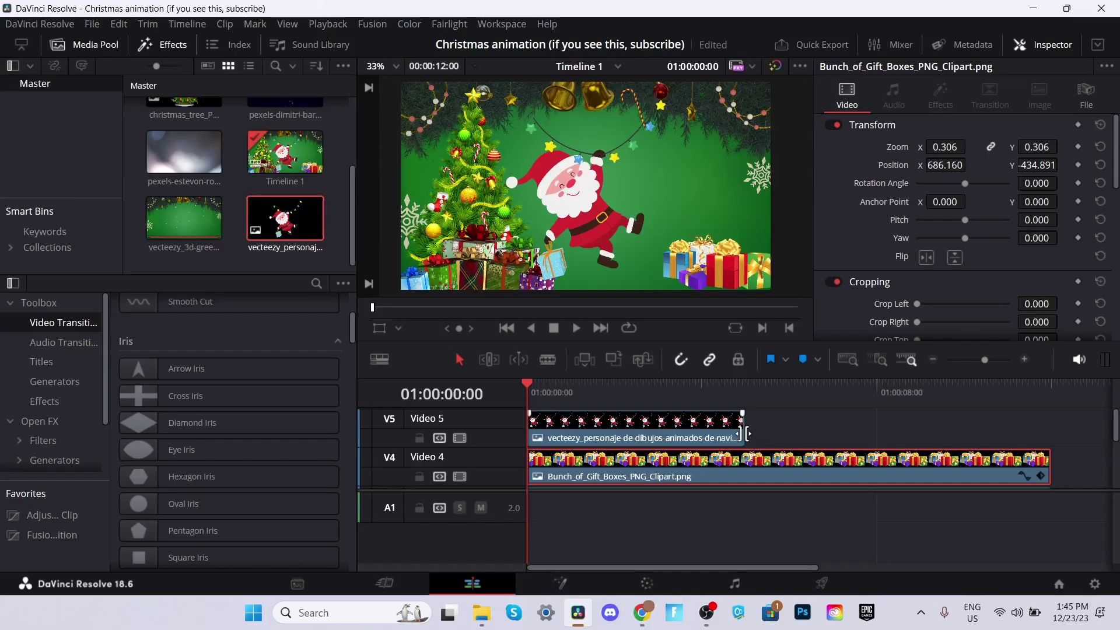
pyautogui.moveTo(748, 433); pyautogui.dragTo(1049, 433)
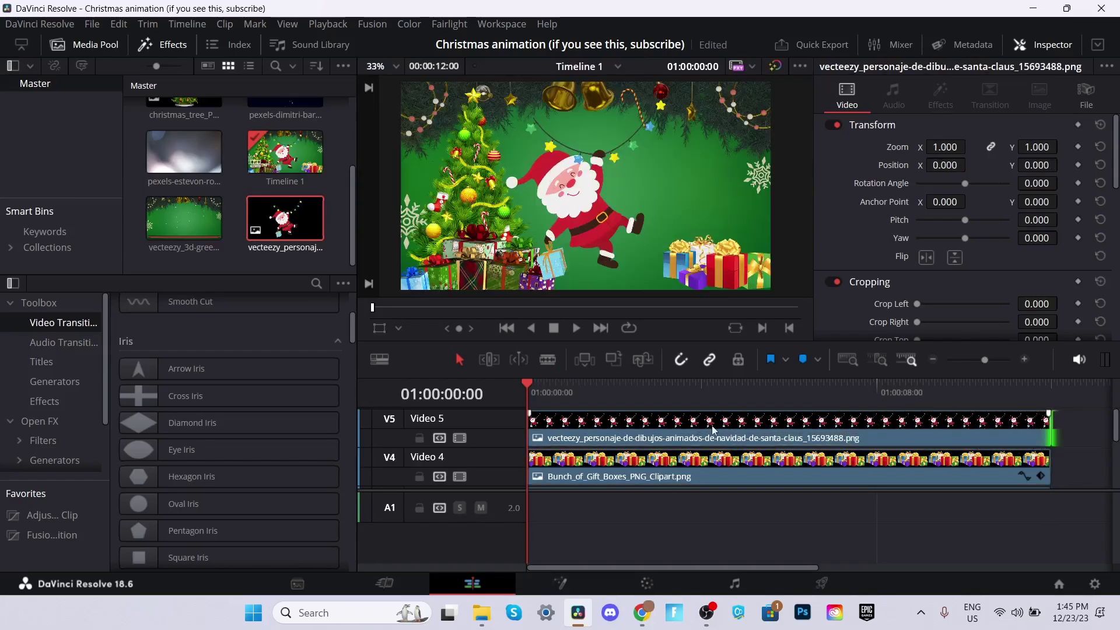
pyautogui.click(713, 430)
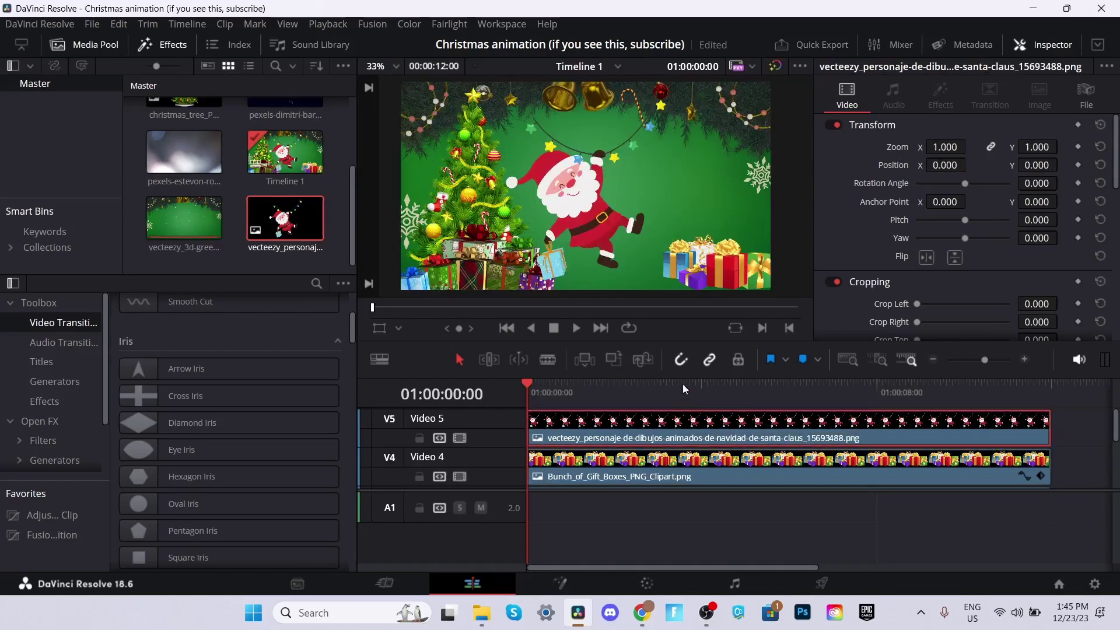
# Scale Santa to about 0.563, move him to about X 773, Y 382, and save the project.
pyautogui.click(379, 328)
pyautogui.moveTo(572, 178); pyautogui.dragTo(670, 143)
pyautogui.moveTo(794, 260); pyautogui.dragTo(672, 153)
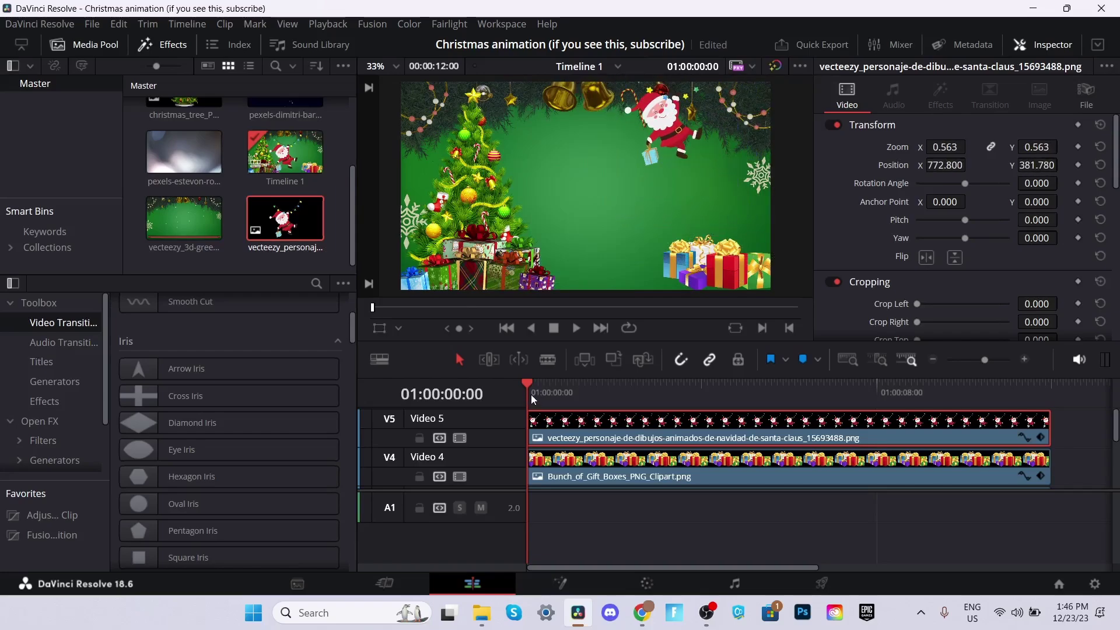
pyautogui.hotkey('ctrl', 's')
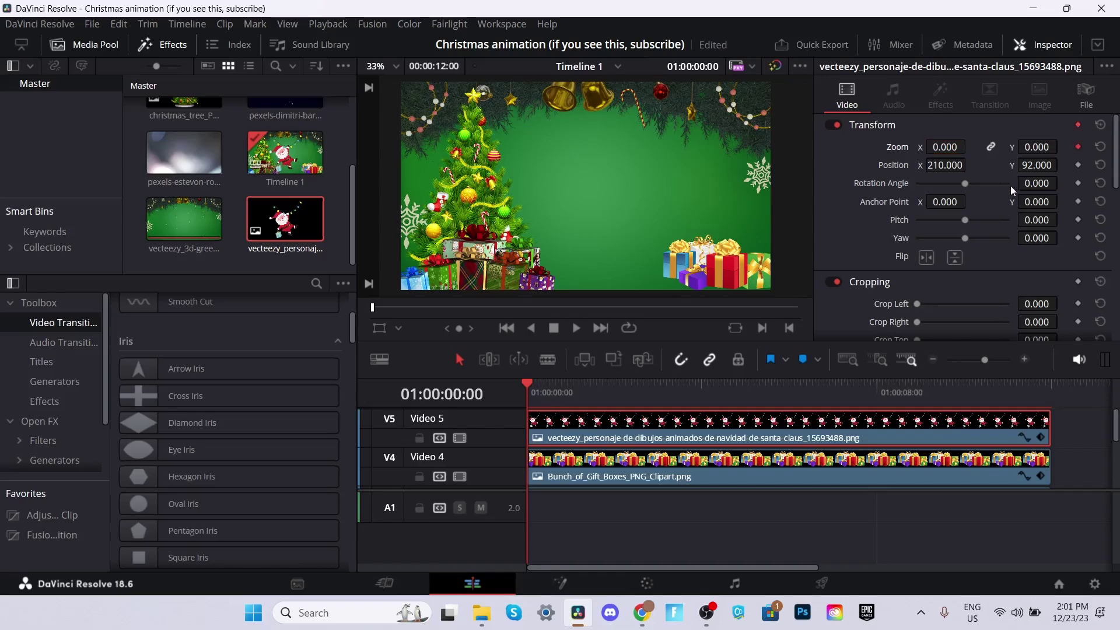
# Keyframe the Santa image's zoom at 0.500 at 01:00:01:00 and scrub back to check the growing animation.
pyautogui.moveTo(583, 403)
pyautogui.mouseDown()
pyautogui.moveTo(590, 387)
pyautogui.moveTo(571, 387)
pyautogui.mouseUp()
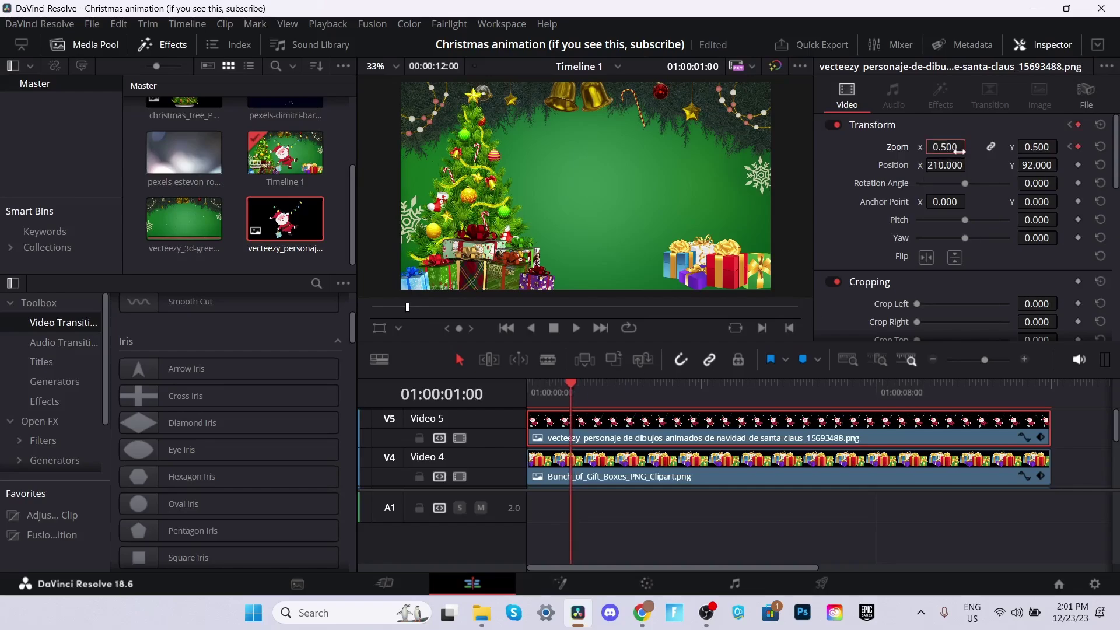
pyautogui.click(565, 392)
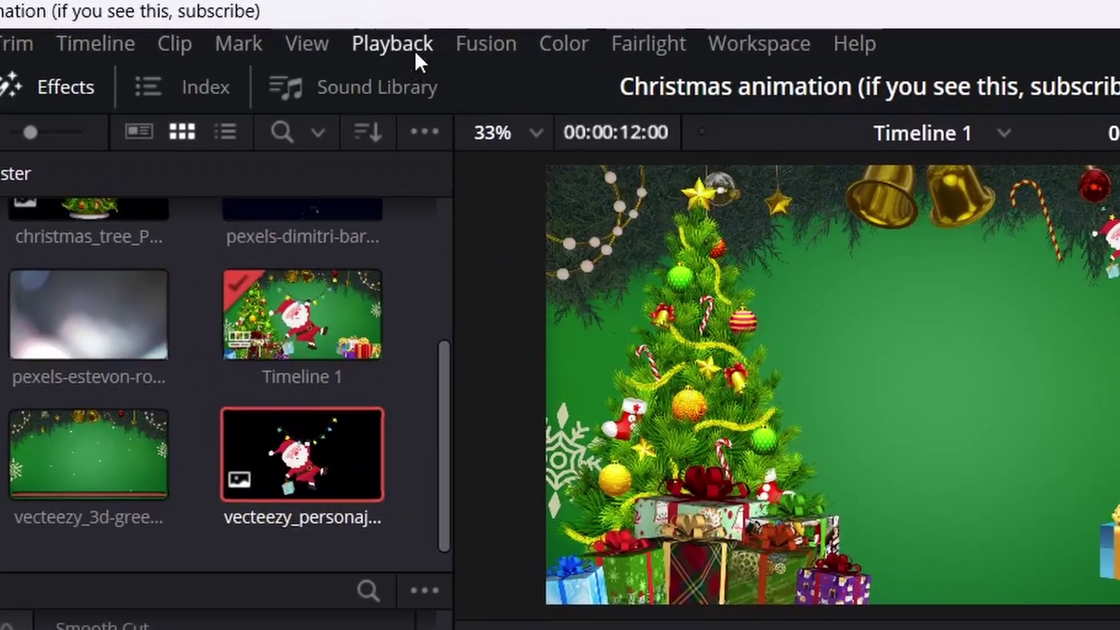
# Check the timeline proxy resolution options and set the render cache to Smart.
pyautogui.click(385, 40)
pyautogui.moveTo(602, 151)
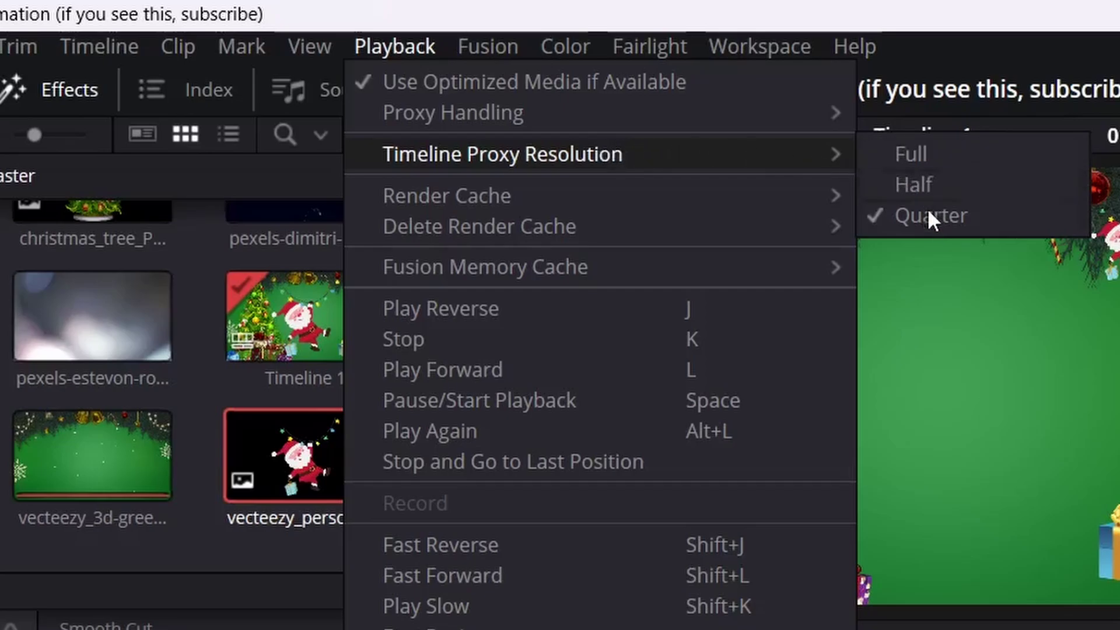
pyautogui.moveTo(592, 200)
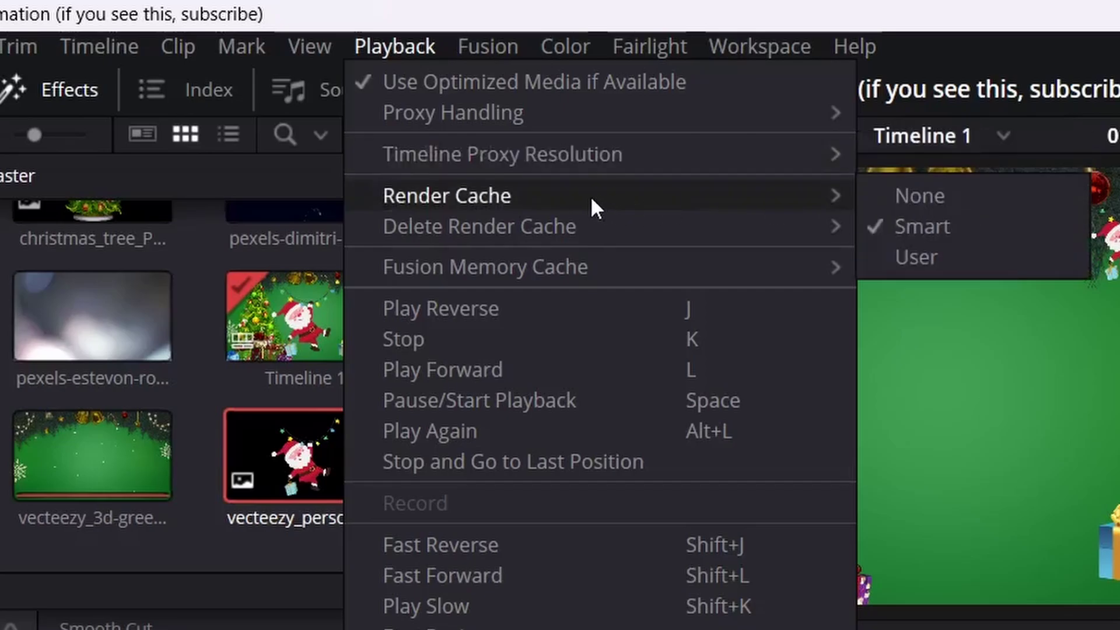
pyautogui.click(921, 227)
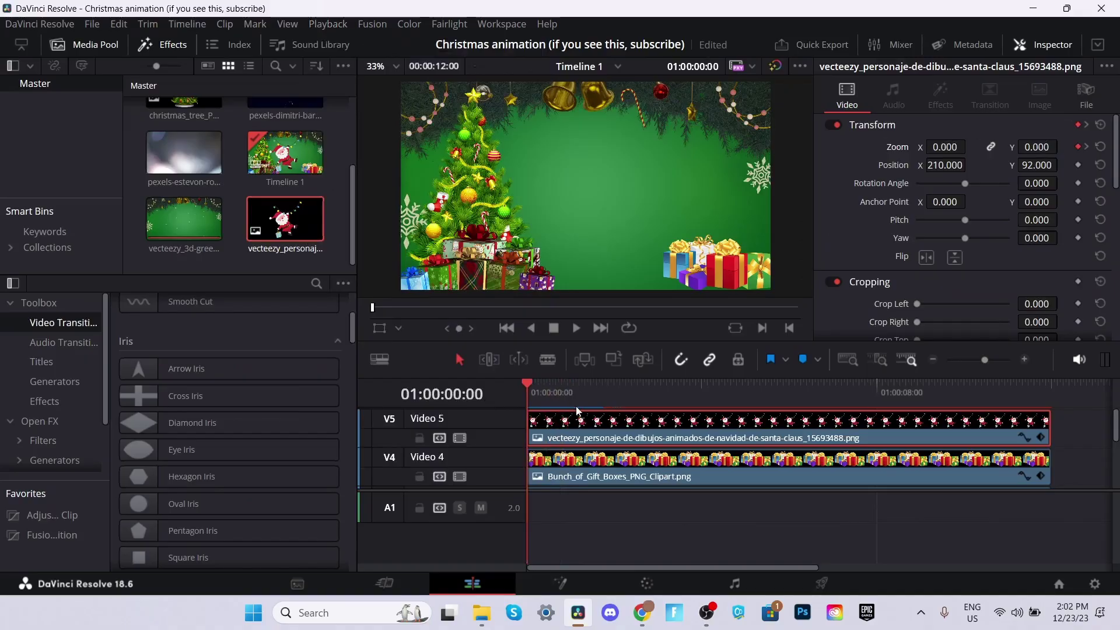
# Play Santa's growing animation from the start of the timeline several times, returning to the beginning after each pass.
pyautogui.press('space')
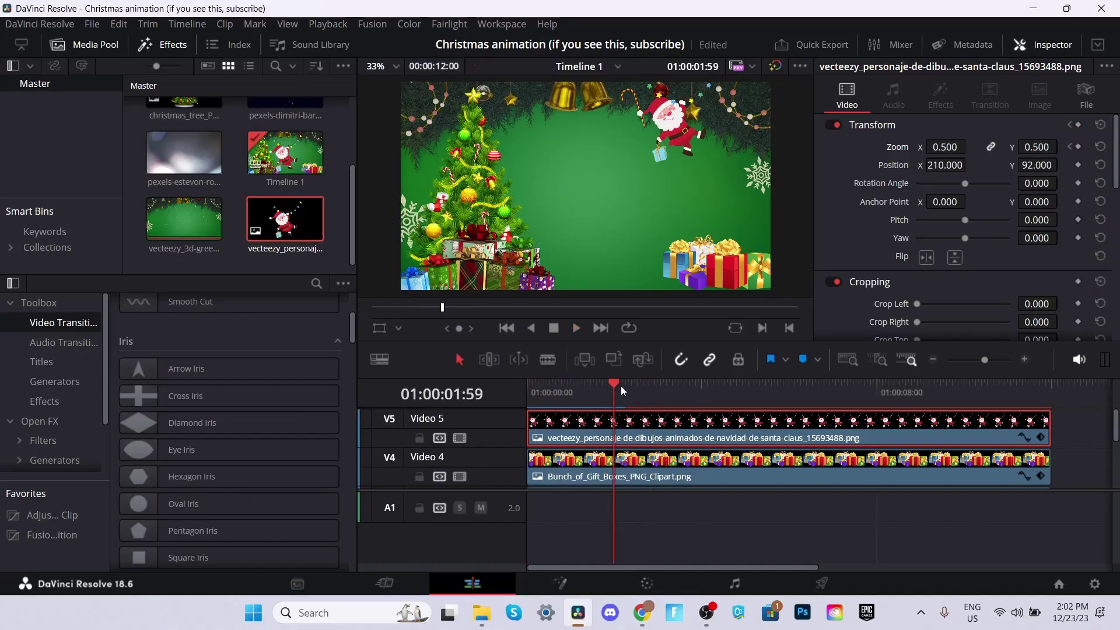
pyautogui.moveTo(547, 393); pyautogui.dragTo(481, 401)
pyautogui.press('space')
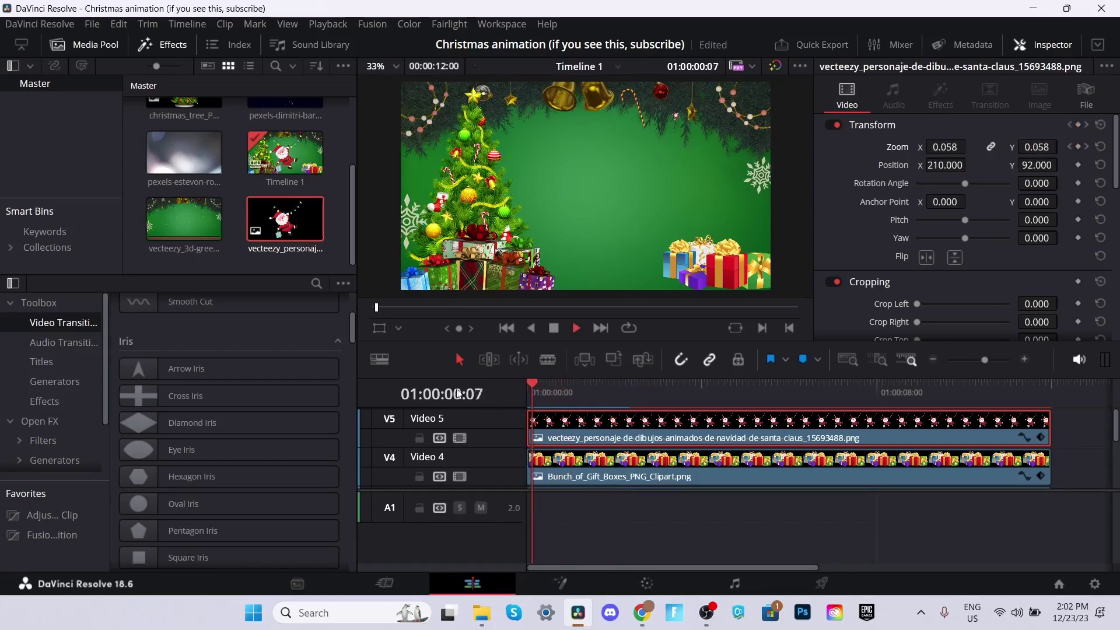
pyautogui.moveTo(534, 401); pyautogui.dragTo(446, 396)
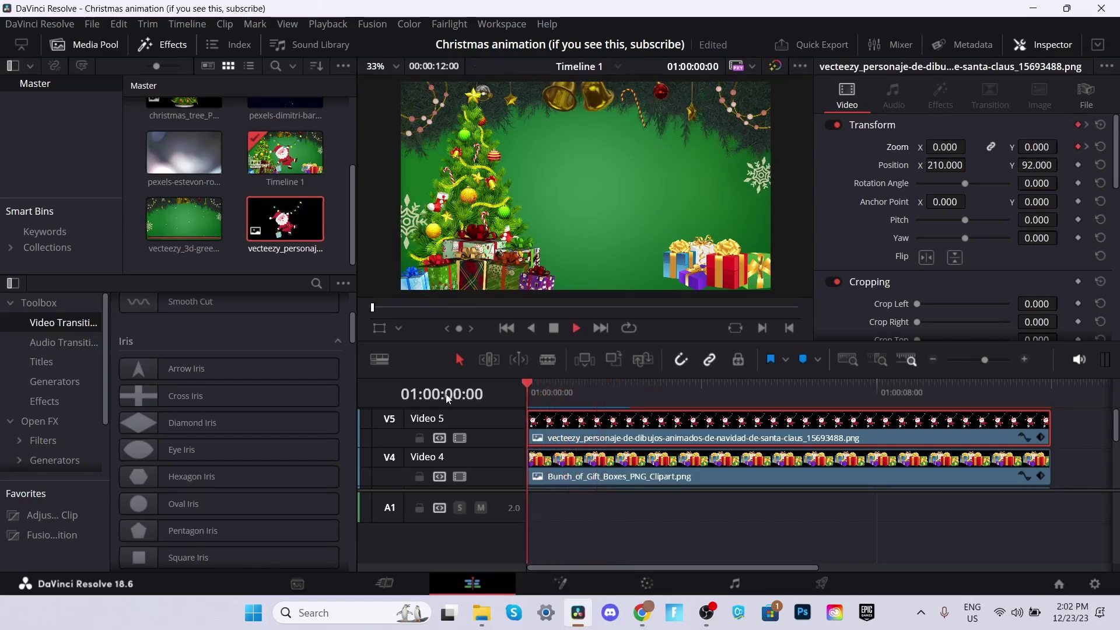
pyautogui.press('space')
pyautogui.moveTo(572, 395); pyautogui.dragTo(488, 392)
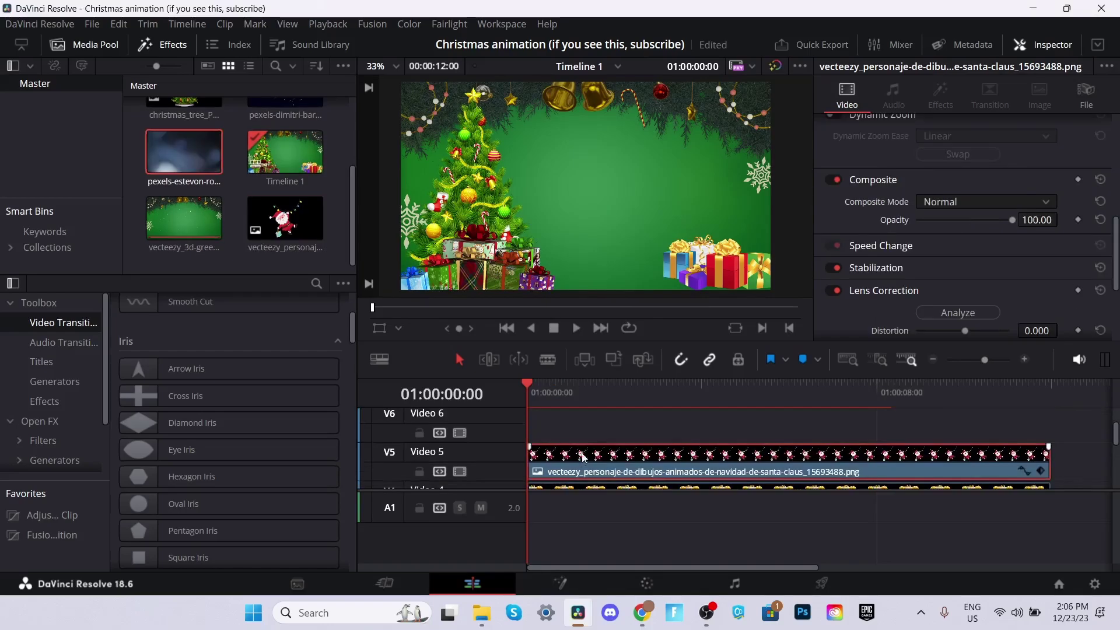
# Hide the Video 3 track, move the Christmas tree below the frame to about Y -1086, and keyframe its position at the timeline start.
pyautogui.click(195, 160)
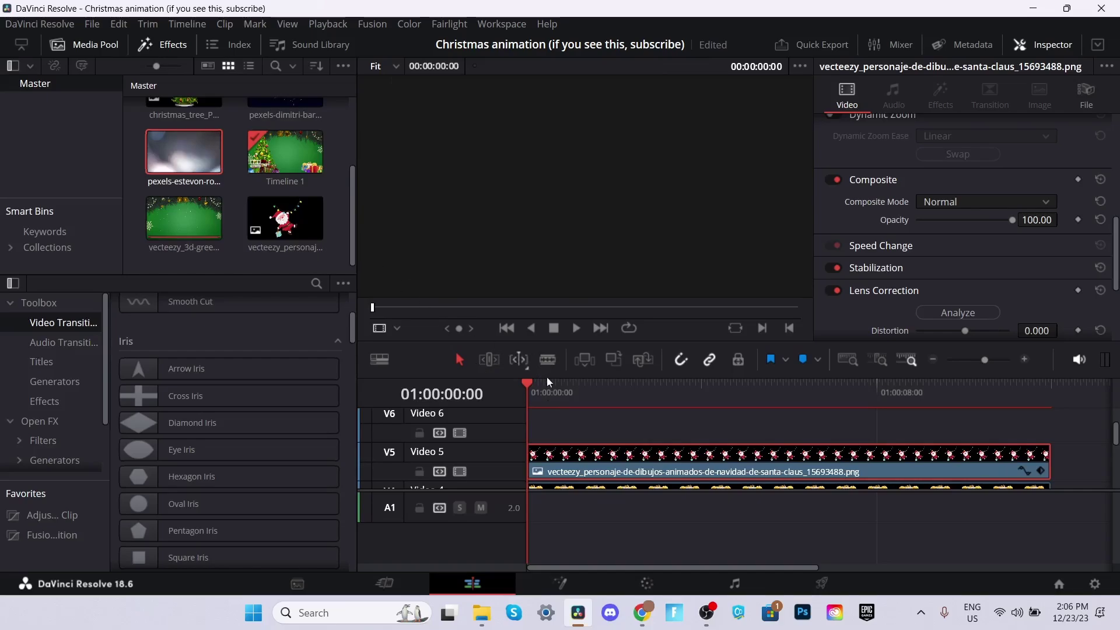
pyautogui.moveTo(544, 380); pyautogui.dragTo(503, 397)
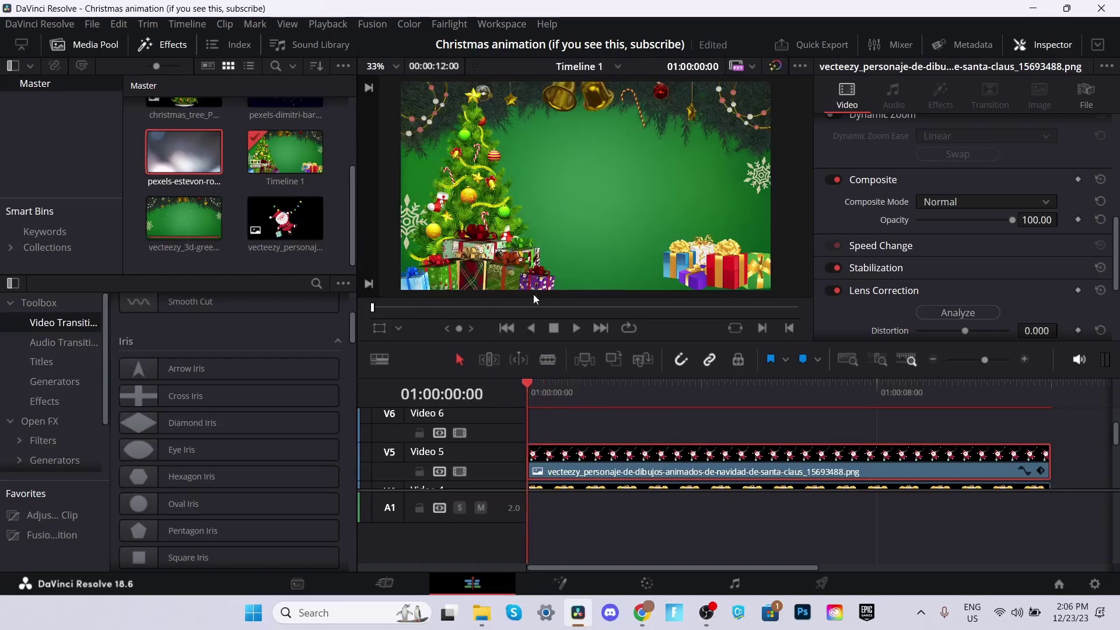
pyautogui.scroll(-5, 615, 458)
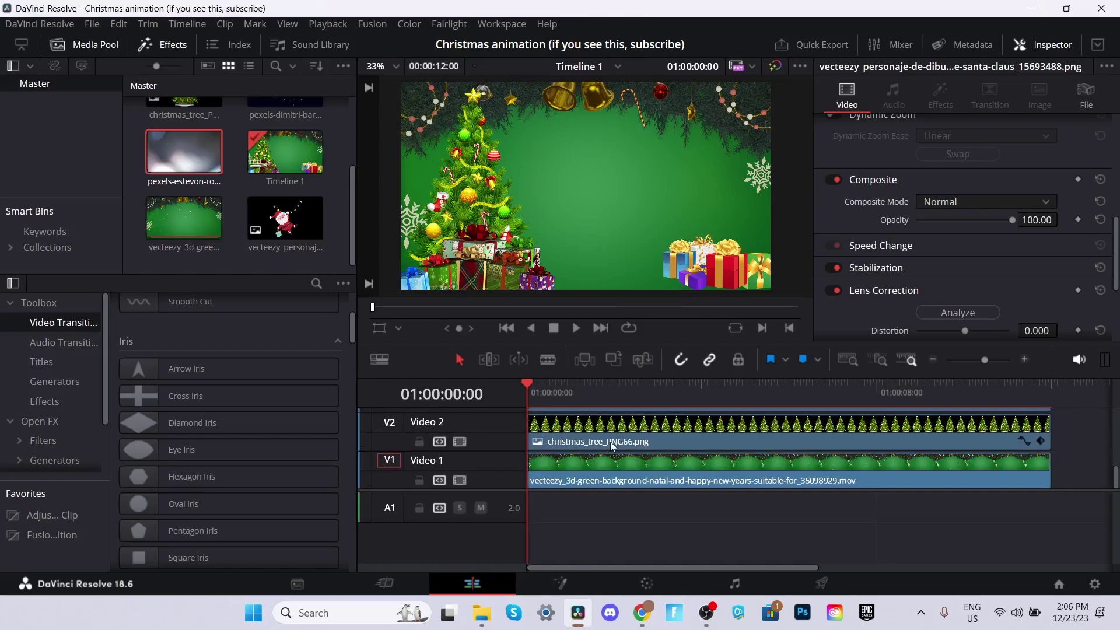
pyautogui.click(614, 435)
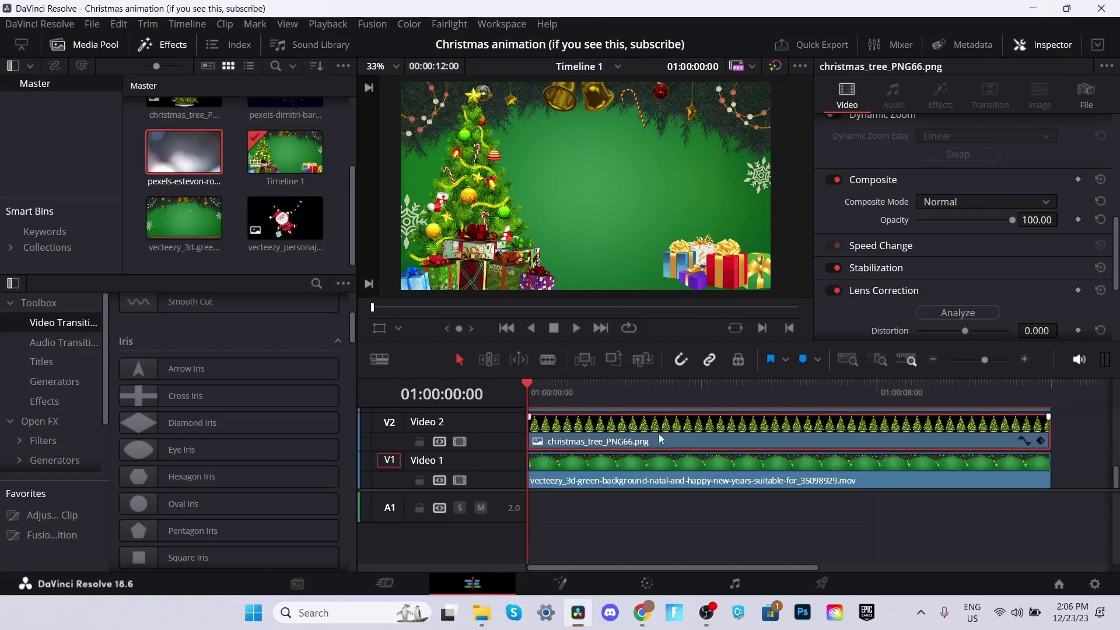
pyautogui.moveTo(947, 166); pyautogui.dragTo(926, 165)
pyautogui.moveTo(1037, 165); pyautogui.dragTo(1093, 165)
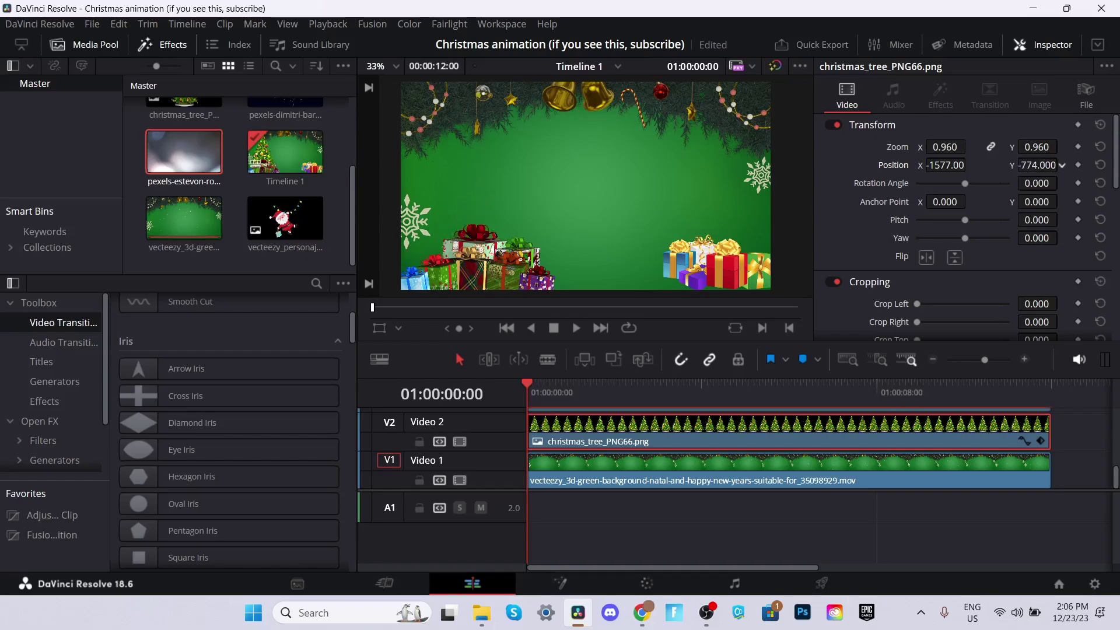
pyautogui.scroll(2, 462, 460)
pyautogui.click(460, 461)
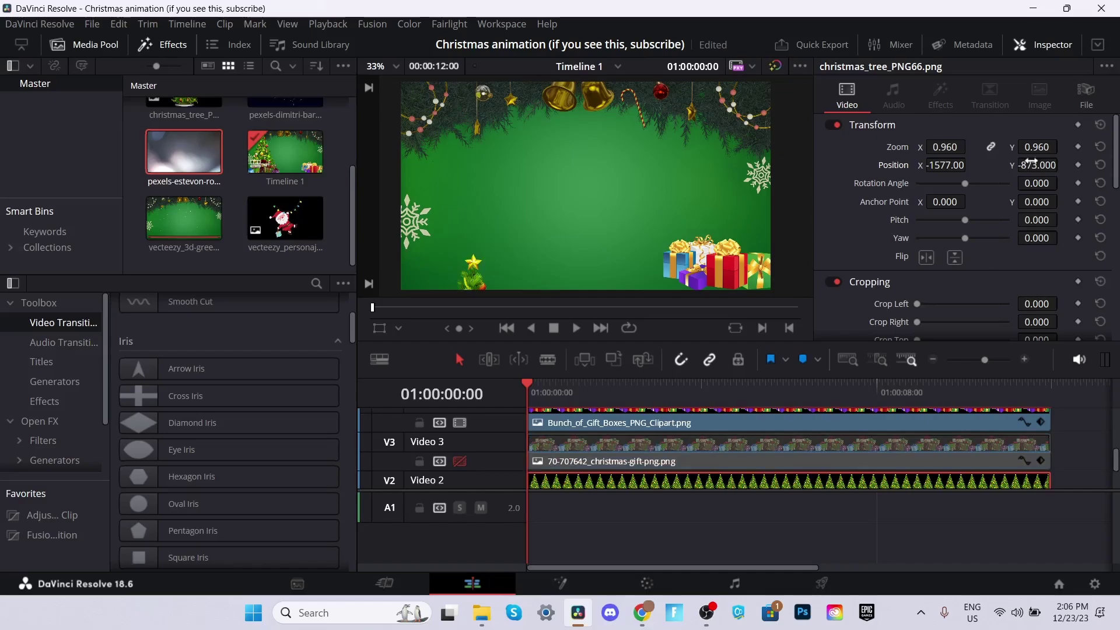
pyautogui.moveTo(1037, 165); pyautogui.dragTo(1091, 164)
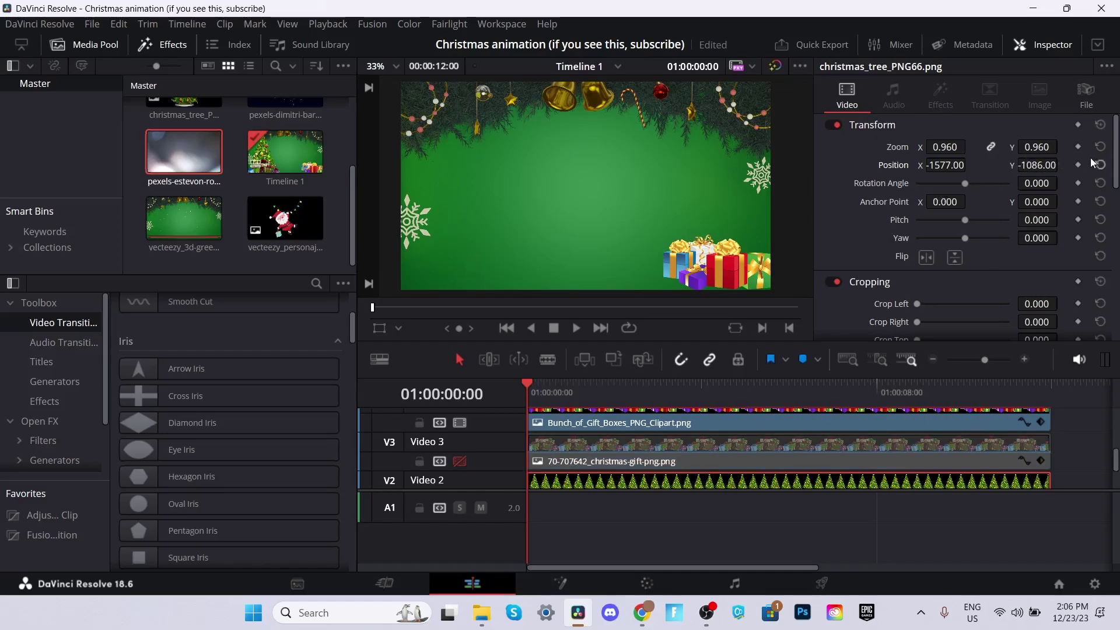
pyautogui.click(1078, 166)
# Keyframe the Christmas tree's vertical position at Y -9 at 01:00:01:00.
pyautogui.click(565, 380)
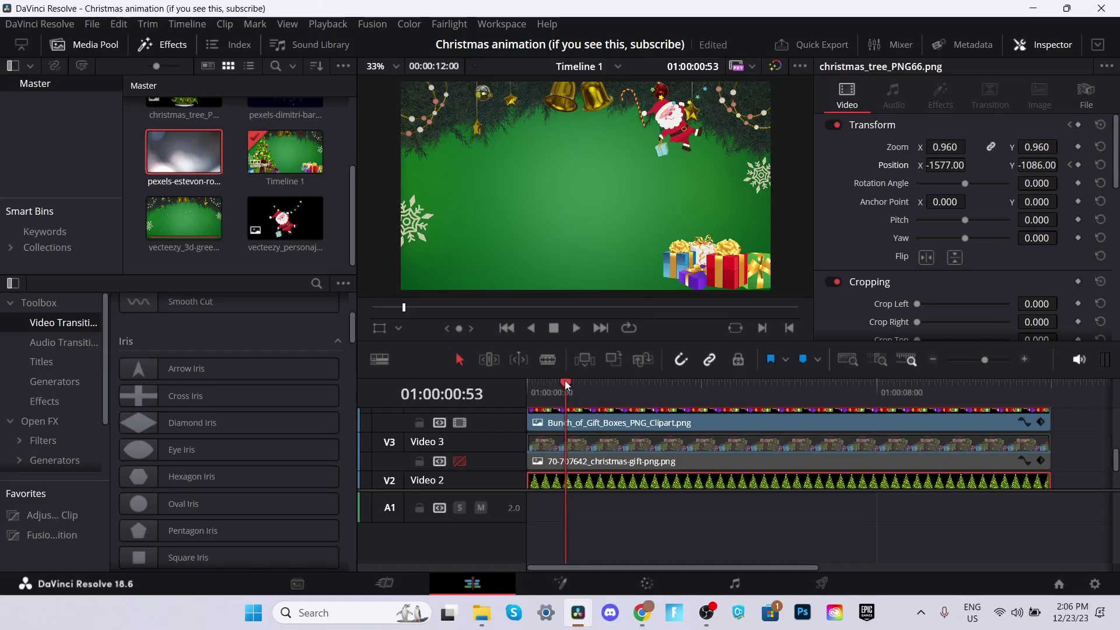
pyautogui.press('Right')
pyautogui.press('Right')
pyautogui.press('Right')
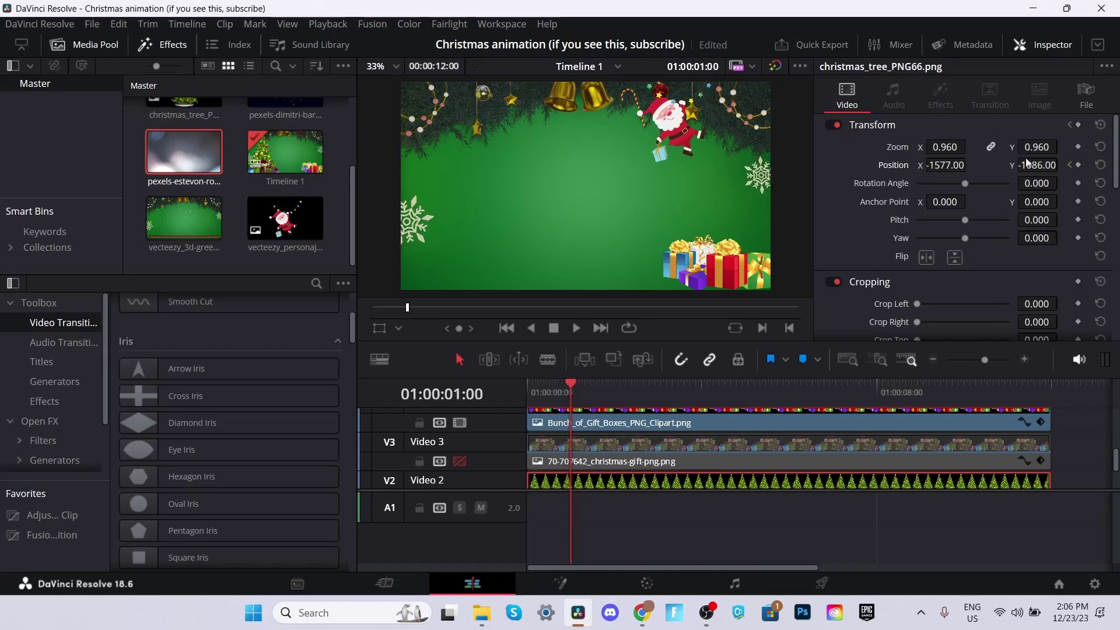
pyautogui.doubleClick(1035, 167)
pyautogui.write('-9')
pyautogui.press('Return')
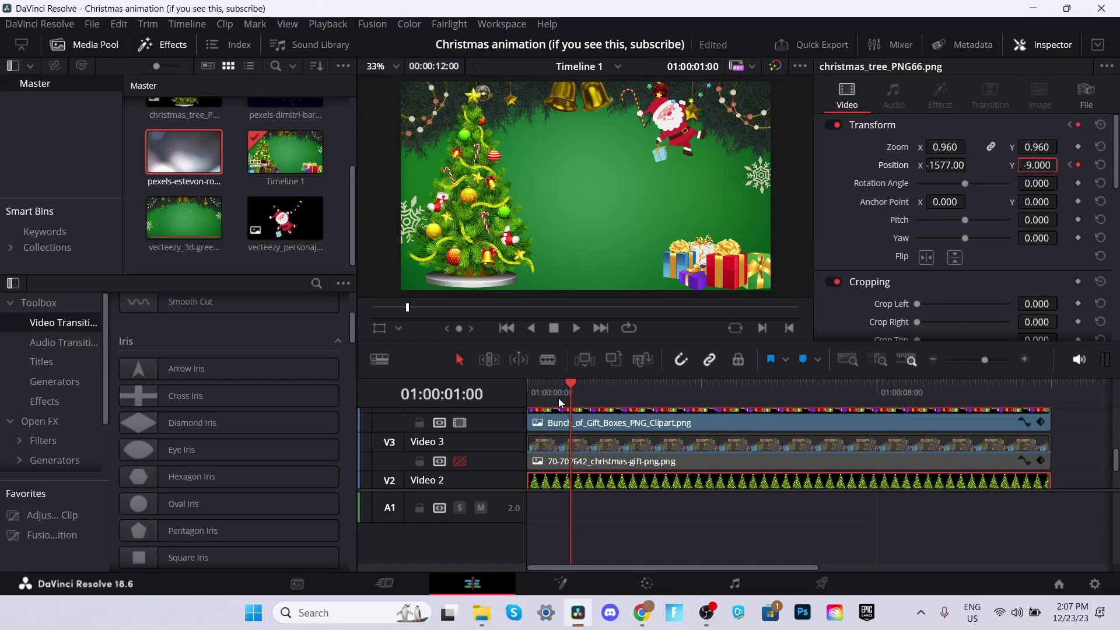
# Play the tree's rising animation twice from the start of the timeline.
pyautogui.press('Home')
pyautogui.press('space')
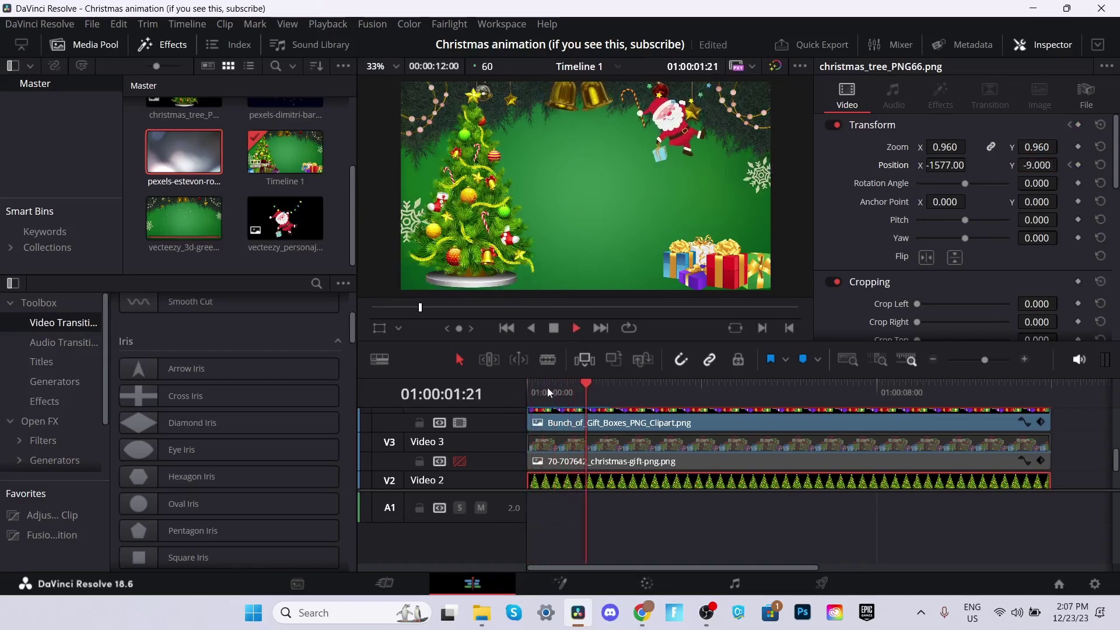
pyautogui.press('Home')
pyautogui.press('space')
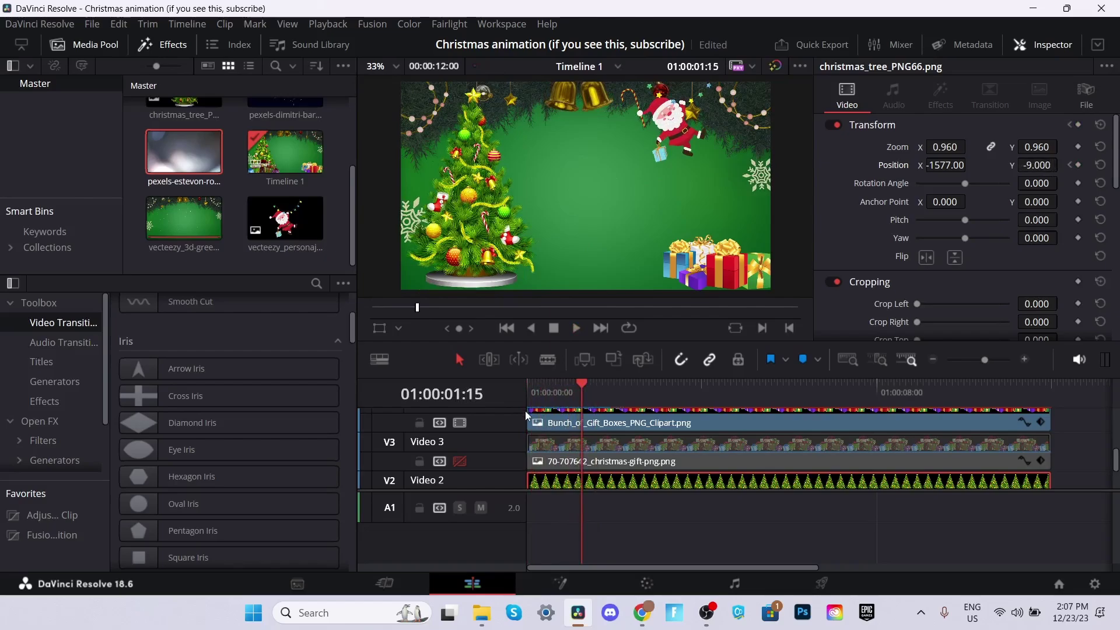
# Move the Video 3 gift image below the frame to about Y -839 and keyframe its position at 01:00:00:00.
pyautogui.press('Home')
pyautogui.click(579, 460)
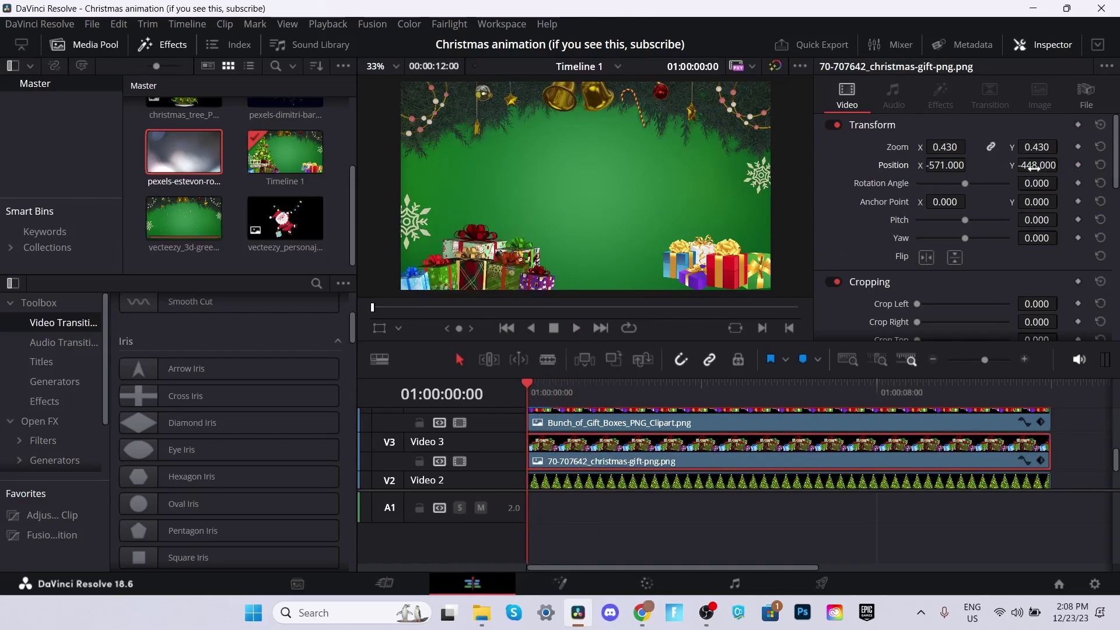
pyautogui.moveTo(1042, 168); pyautogui.dragTo(816, 166)
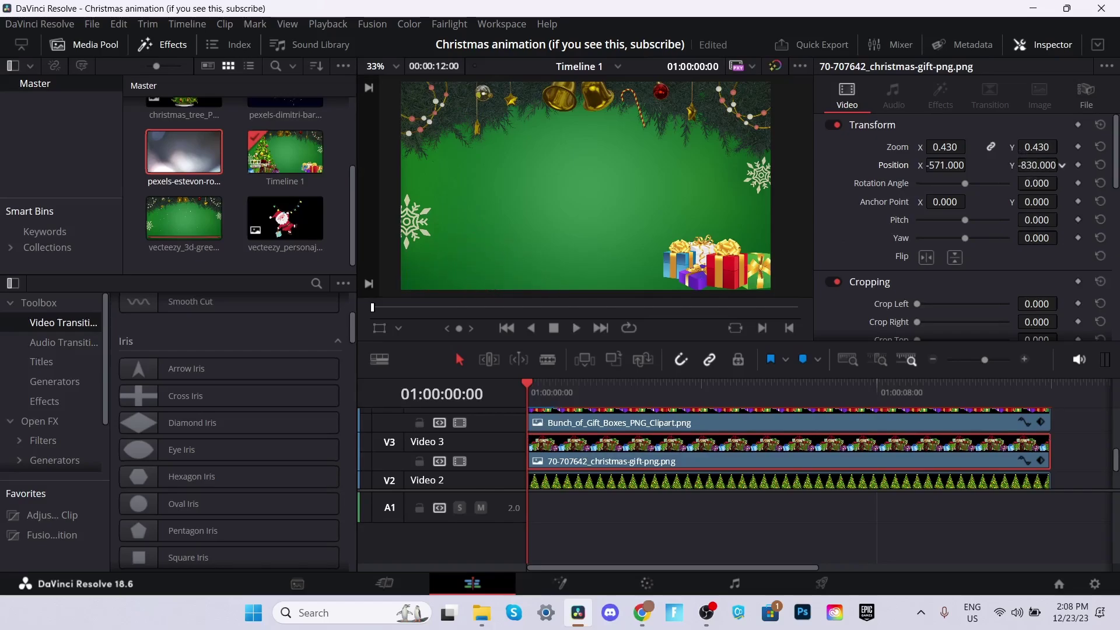
pyautogui.click(1077, 166)
# Keyframe the Video 3 gift image's position at Y -448 at 01:00:01:00.
pyautogui.moveTo(580, 393); pyautogui.dragTo(570, 390)
pyautogui.press('Right')
pyautogui.press('Right')
pyautogui.press('Right')
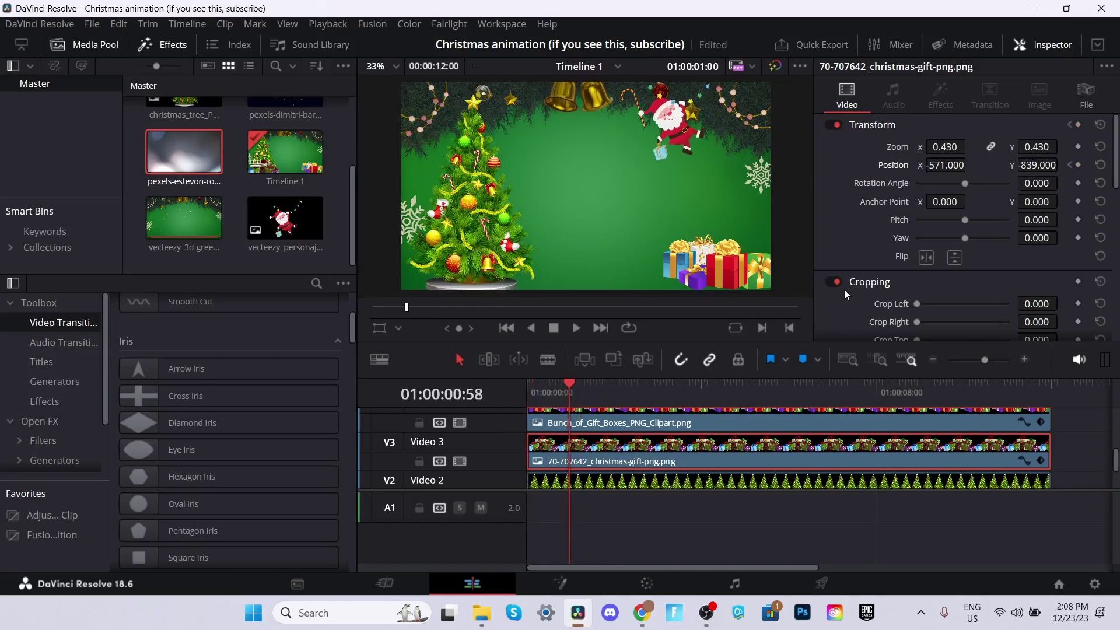
pyautogui.moveTo(1030, 163); pyautogui.dragTo(1029, 163)
pyautogui.click(1029, 165)
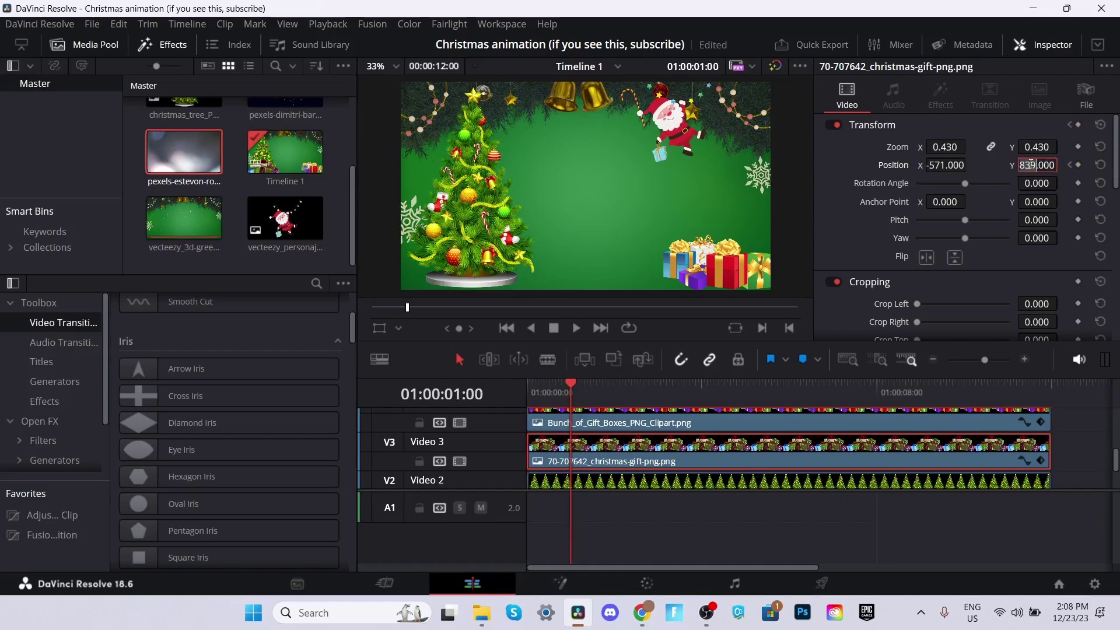
pyautogui.write('-448')
pyautogui.press('Return')
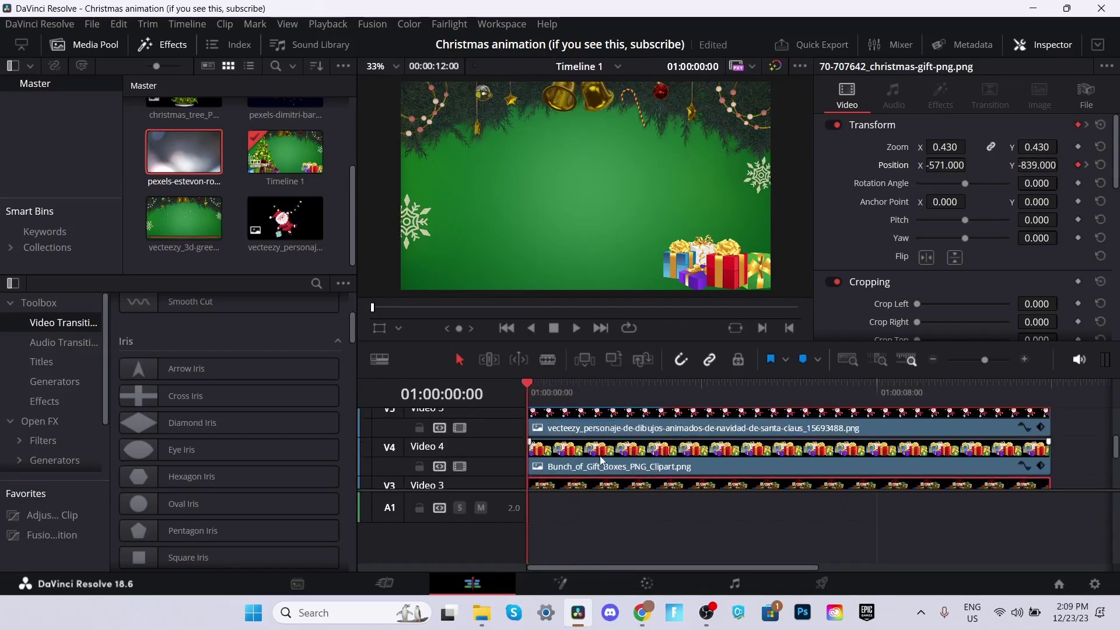
# Keyframe the Video 4 gift boxes' position at about X 1253 at the timeline start and X 686 at 01:00:01:00, and preview the animation.
pyautogui.click(598, 458)
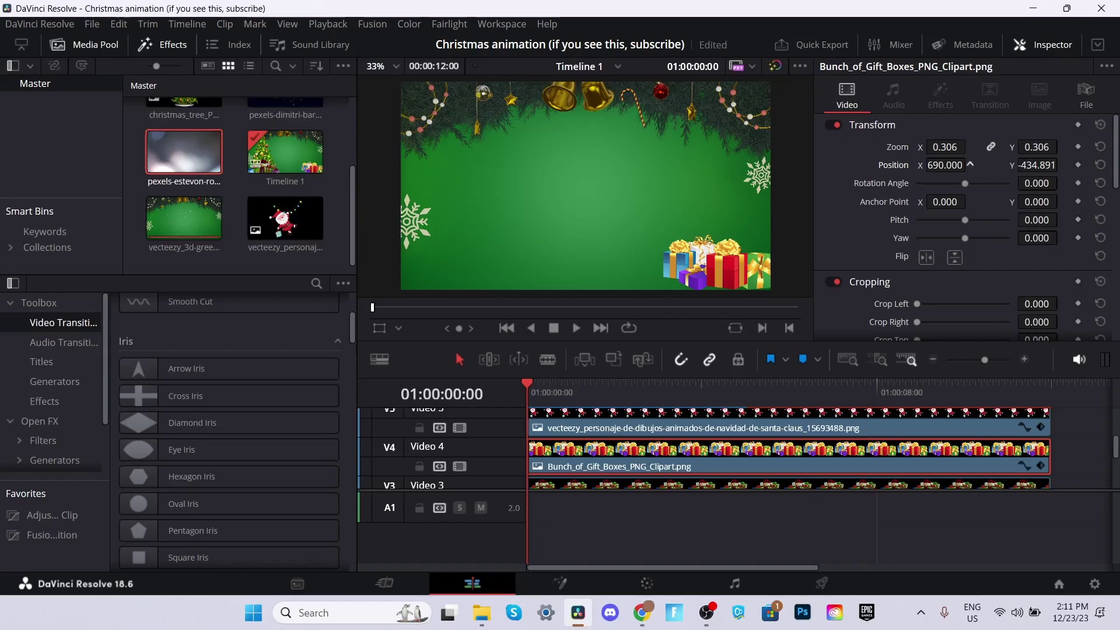
pyautogui.moveTo(970, 164); pyautogui.dragTo(970, 164)
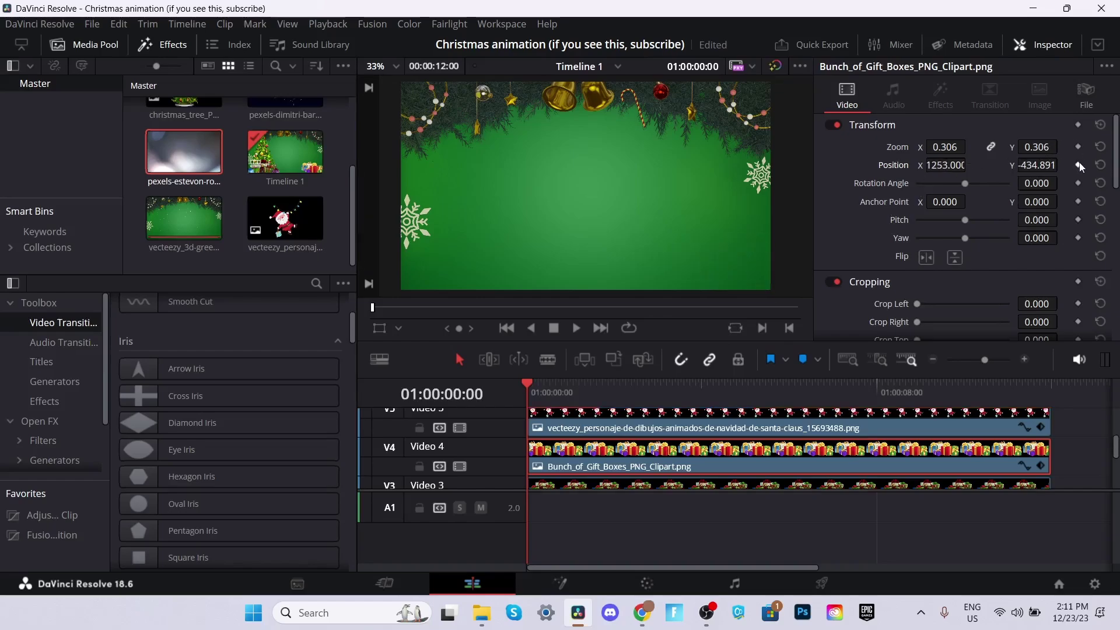
pyautogui.moveTo(589, 387); pyautogui.dragTo(573, 389)
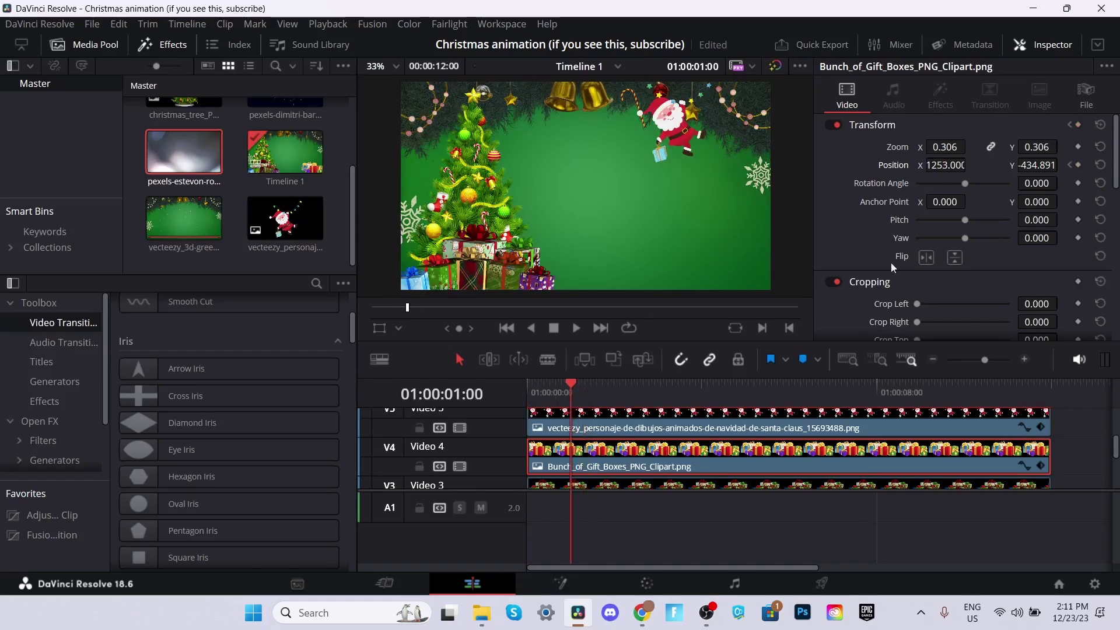
pyautogui.click(951, 167)
pyautogui.write('6868')
pyautogui.press('Return')
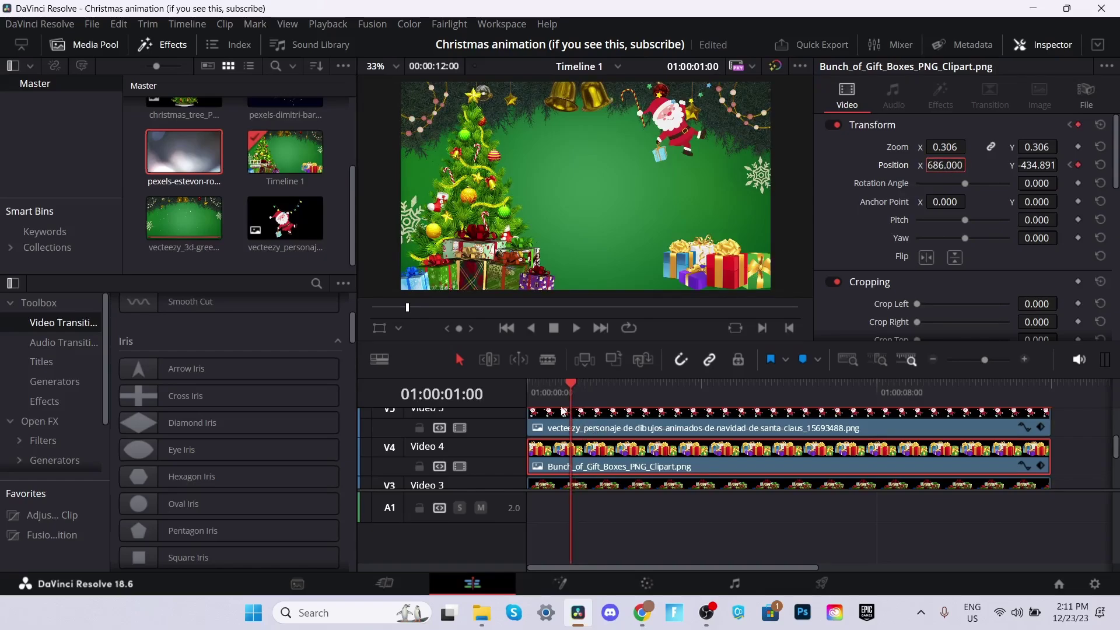
pyautogui.press('Home')
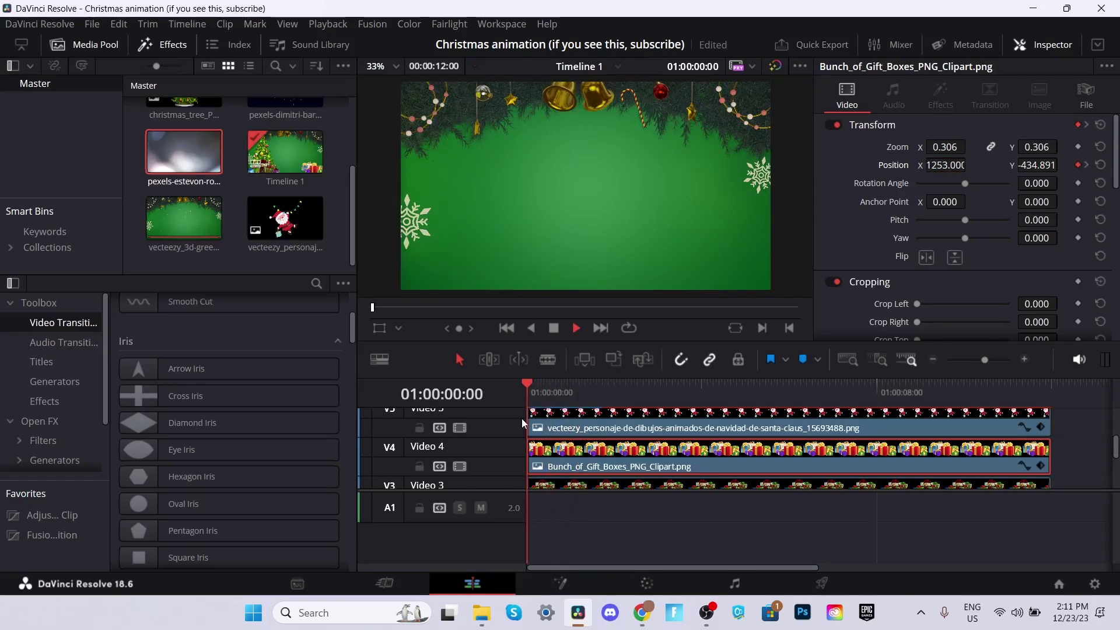
pyautogui.moveTo(545, 392); pyautogui.dragTo(453, 392)
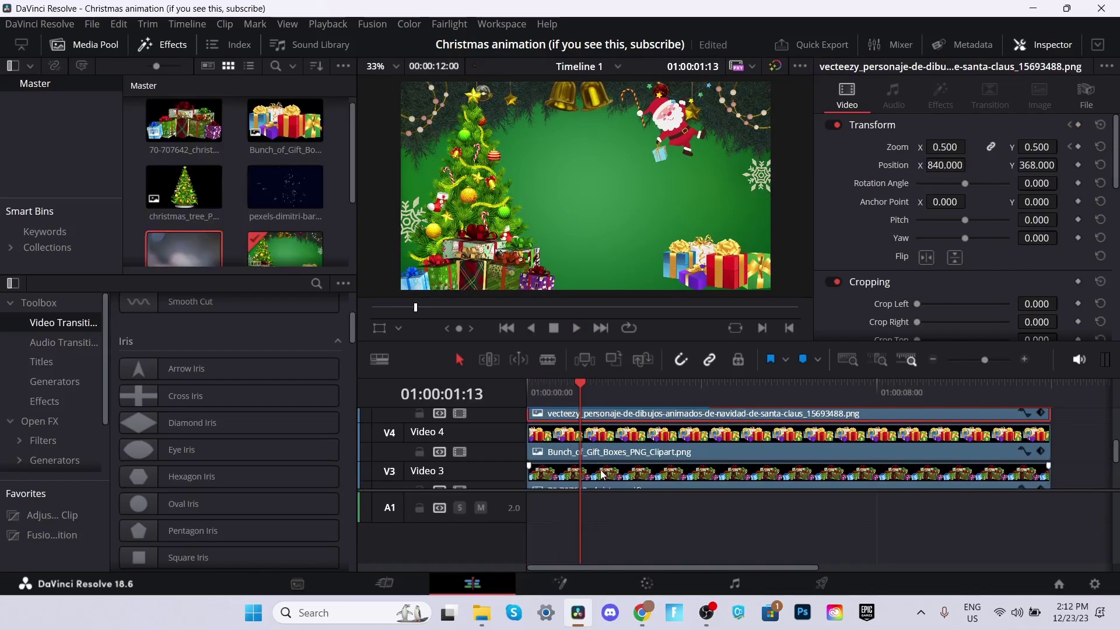
# Add a Blur Dissolve video transition to the start of the Santa clip on Video 5.
pyautogui.scroll(3, 601, 468)
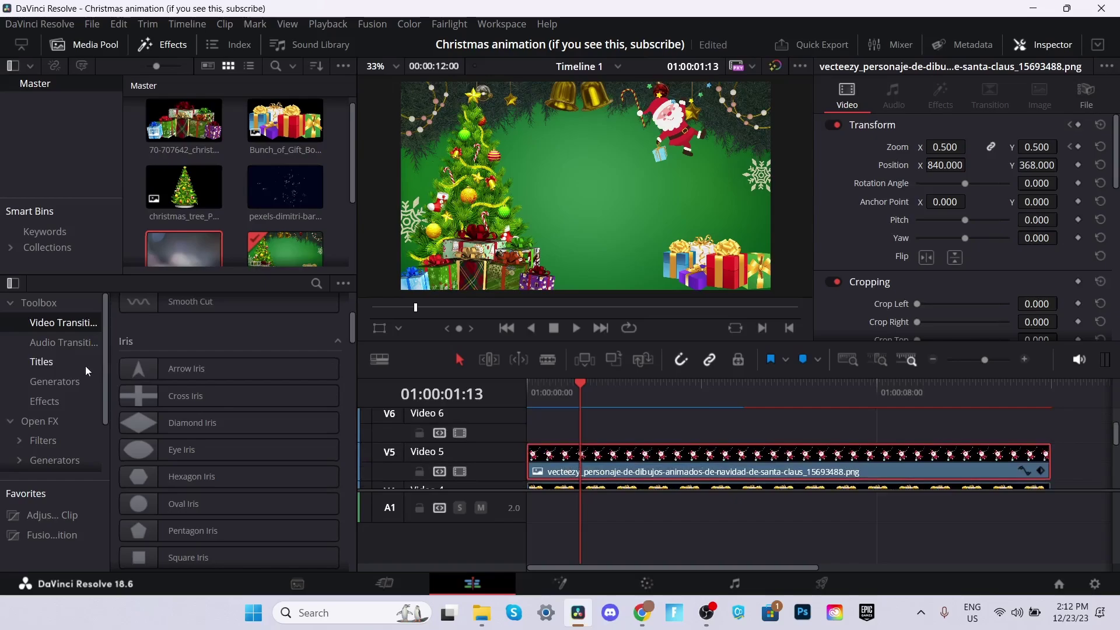
pyautogui.scroll(1, 222, 363)
pyautogui.scroll(2, 222, 363)
pyautogui.moveTo(545, 391); pyautogui.dragTo(514, 392)
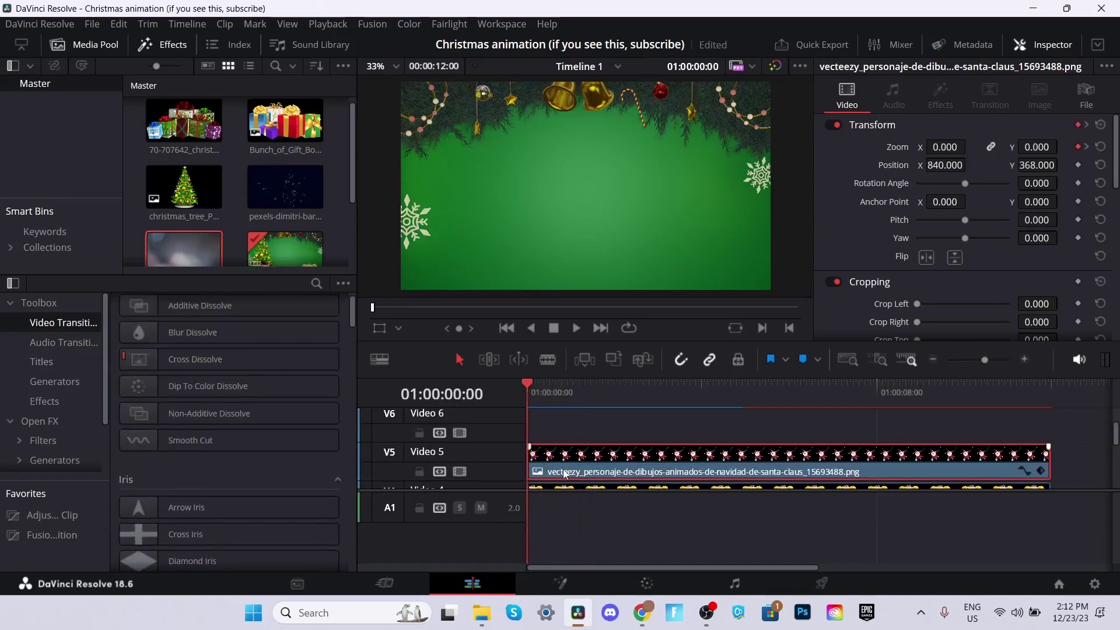
pyautogui.scroll(-2, 588, 449)
pyautogui.click(592, 453)
pyautogui.scroll(2, 269, 381)
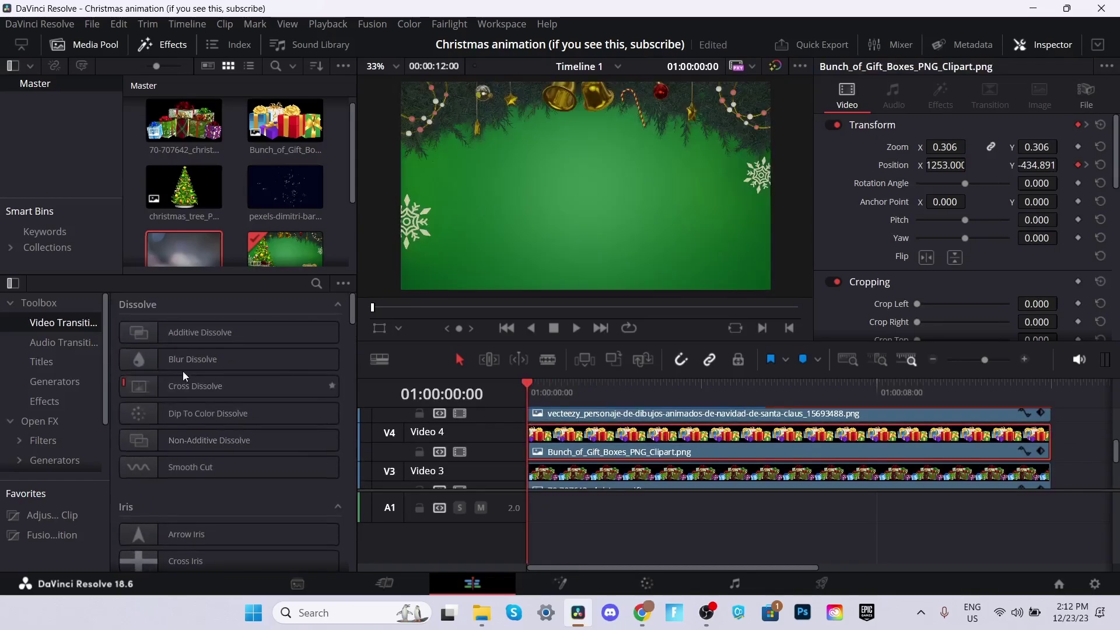
pyautogui.click(183, 368)
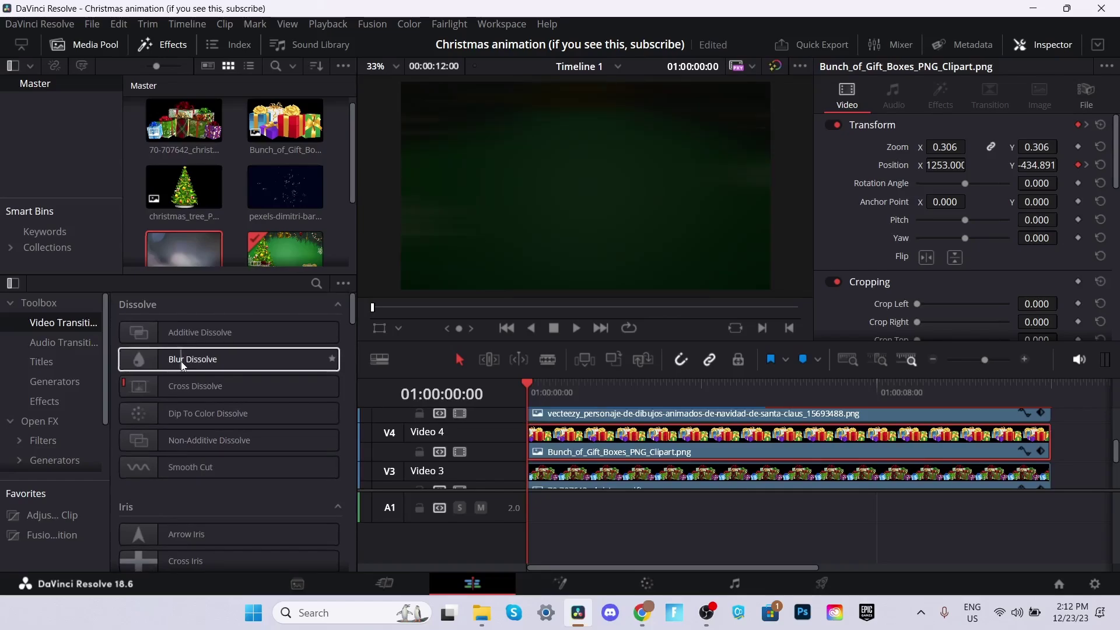
pyautogui.scroll(2, 597, 447)
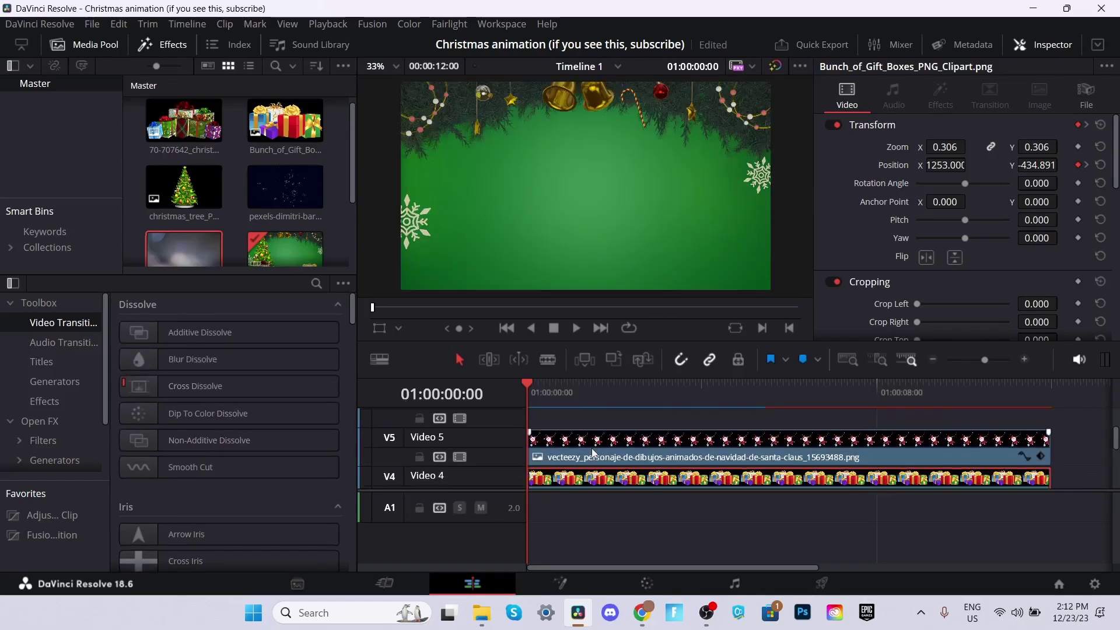
pyautogui.scroll(-1, 592, 449)
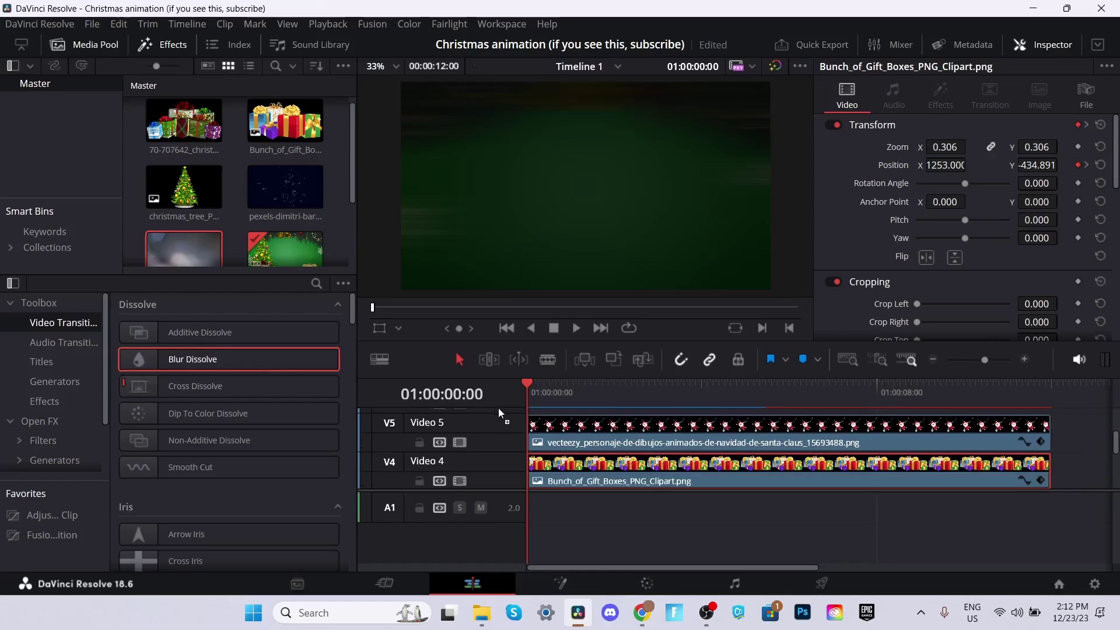
pyautogui.moveTo(499, 411); pyautogui.dragTo(542, 424)
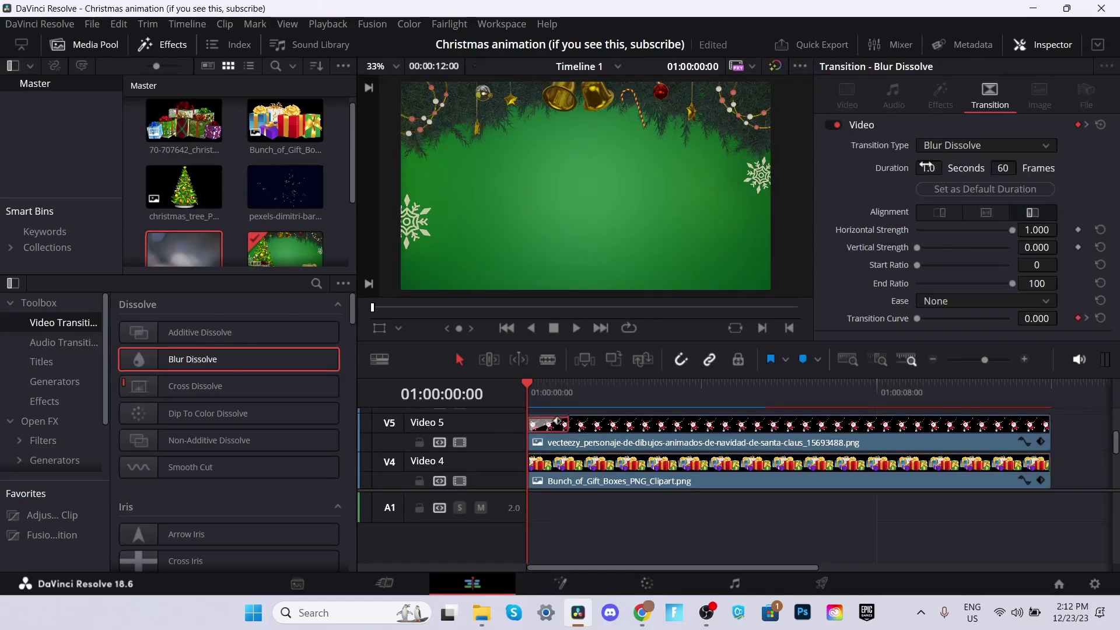
# Set the duration of Santa's Blur Dissolve transition to 0.5 seconds.
pyautogui.click(927, 167)
pyautogui.write('0.5')
pyautogui.click(1014, 168)
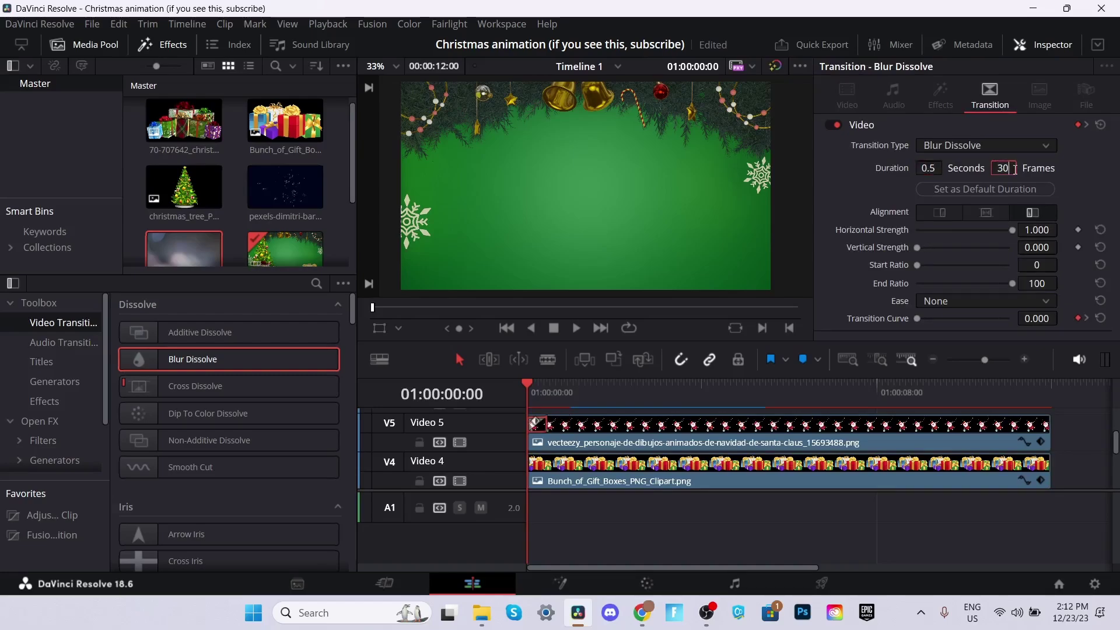
# Set the duration of Santa's Blur Dissolve transition to 25 frames.
pyautogui.write('25')
pyautogui.press('Return')
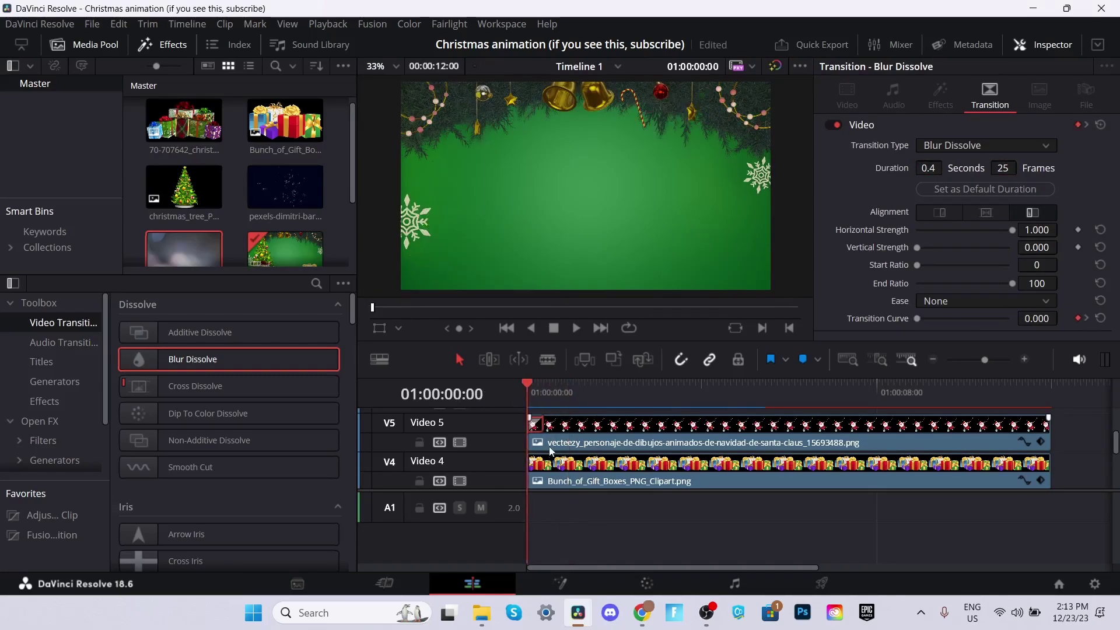
pyautogui.scroll(-1, 595, 458)
pyautogui.scroll(1, 603, 456)
# Copy Santa's Blur Dissolve transition onto the start of the Video 4, Video 3 and Video 2 clips.
pyautogui.click(1024, 361)
pyautogui.click(1024, 360)
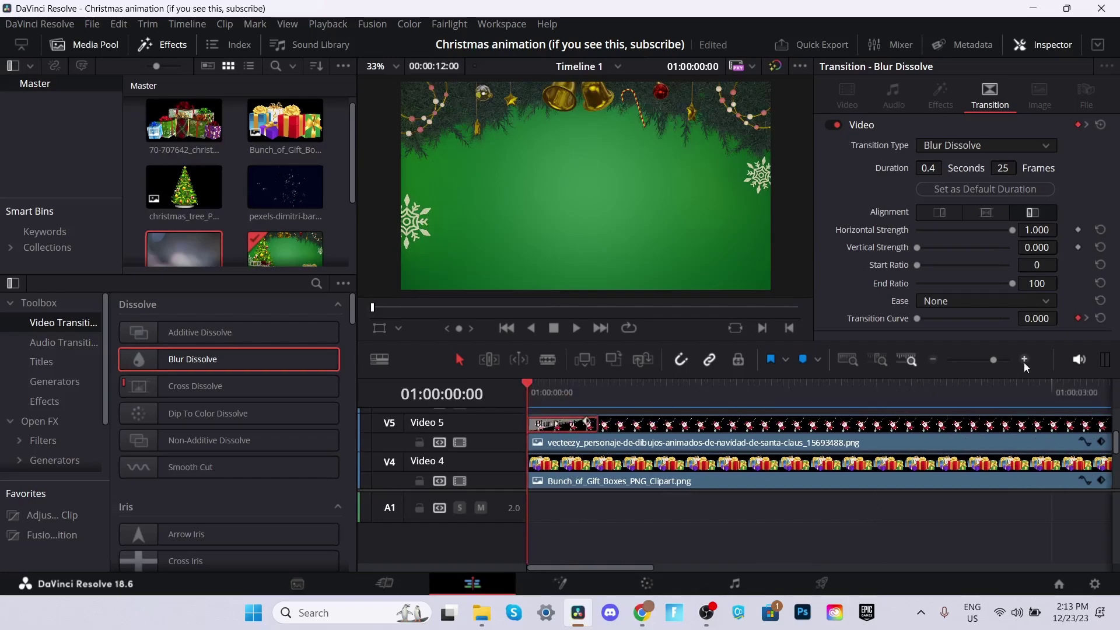
pyautogui.scroll(1, 584, 442)
pyautogui.scroll(-1, 587, 445)
pyautogui.moveTo(567, 473); pyautogui.dragTo(554, 460)
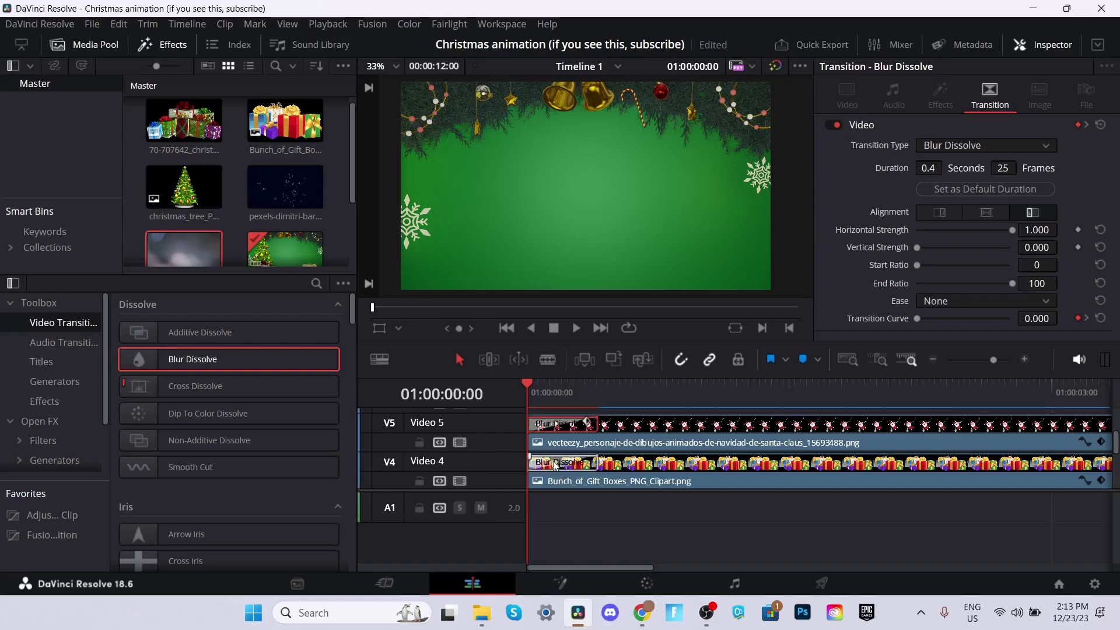
pyautogui.scroll(-3, 555, 461)
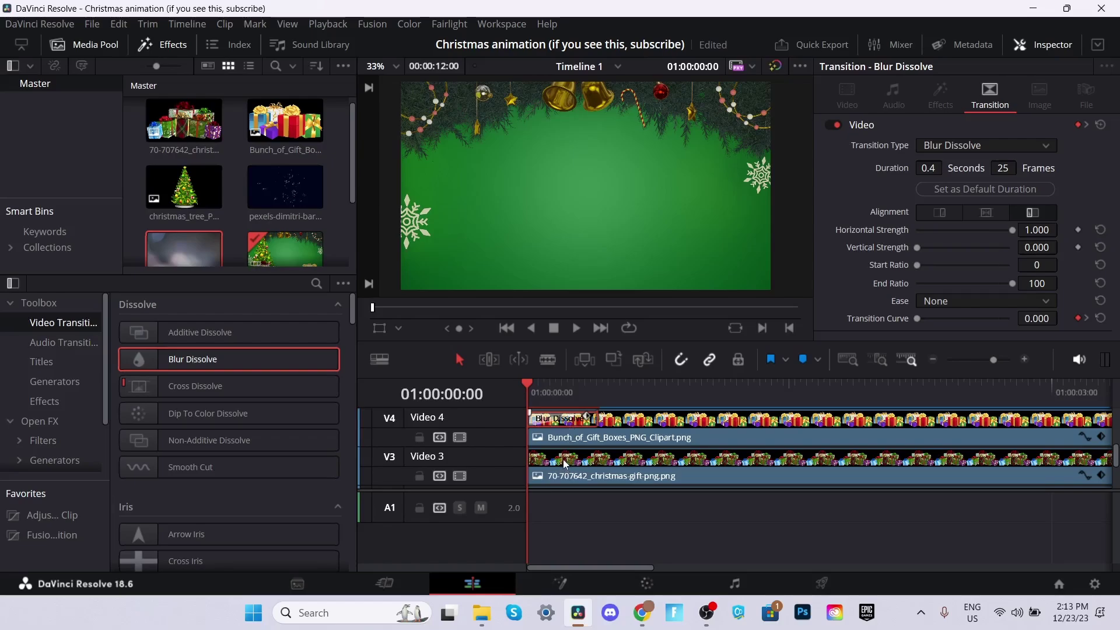
pyautogui.hotkey('ctrl', 'v')
pyautogui.scroll(-1, 561, 457)
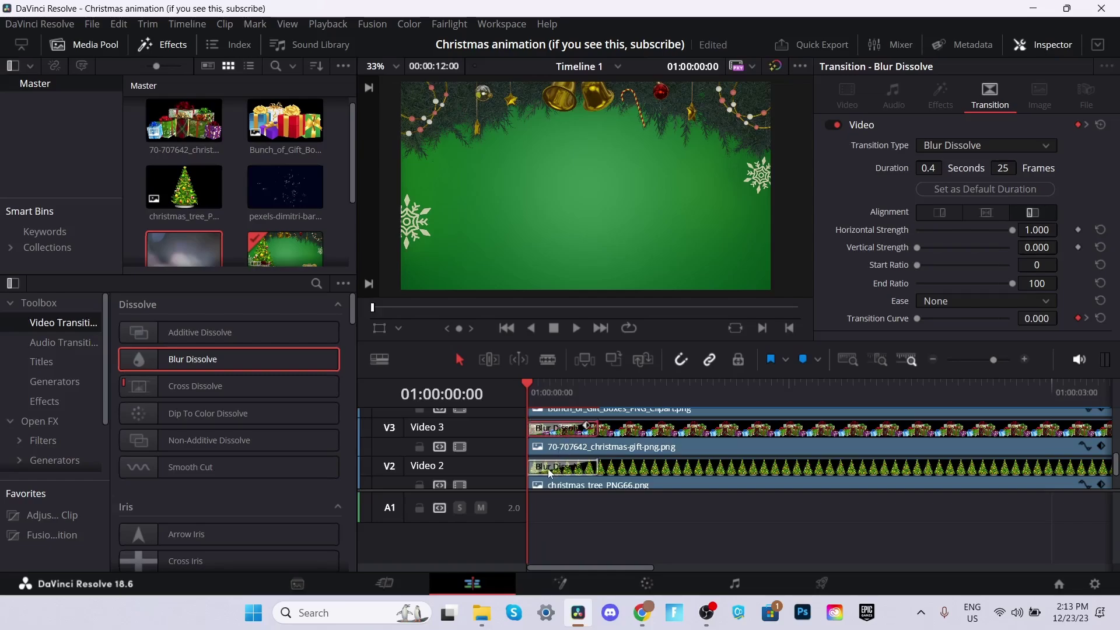
pyautogui.scroll(-1, 554, 461)
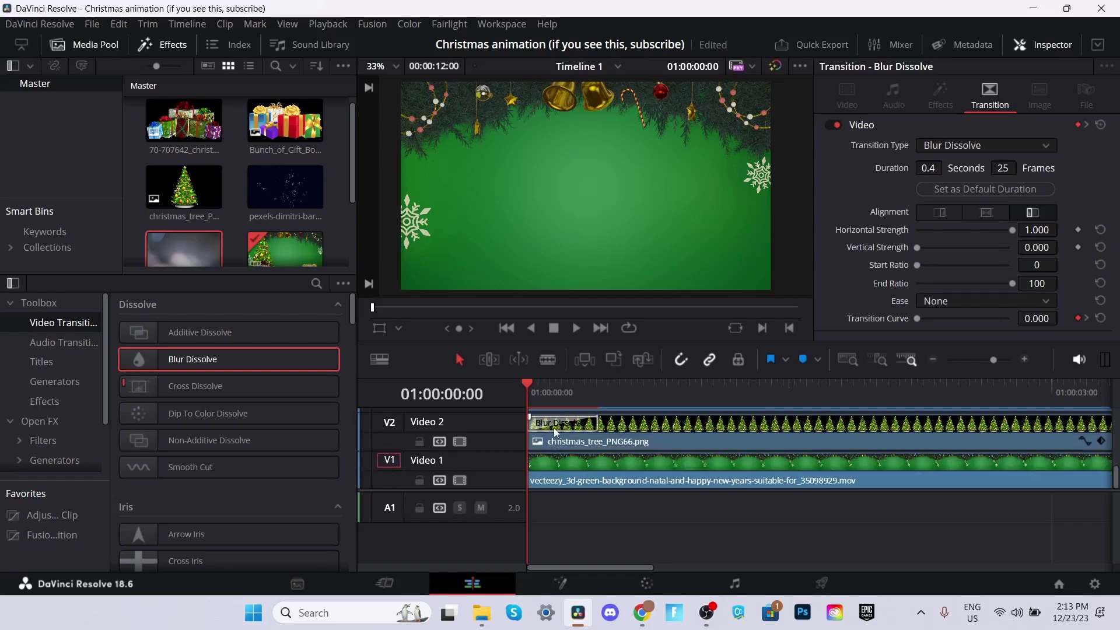
pyautogui.click(553, 462)
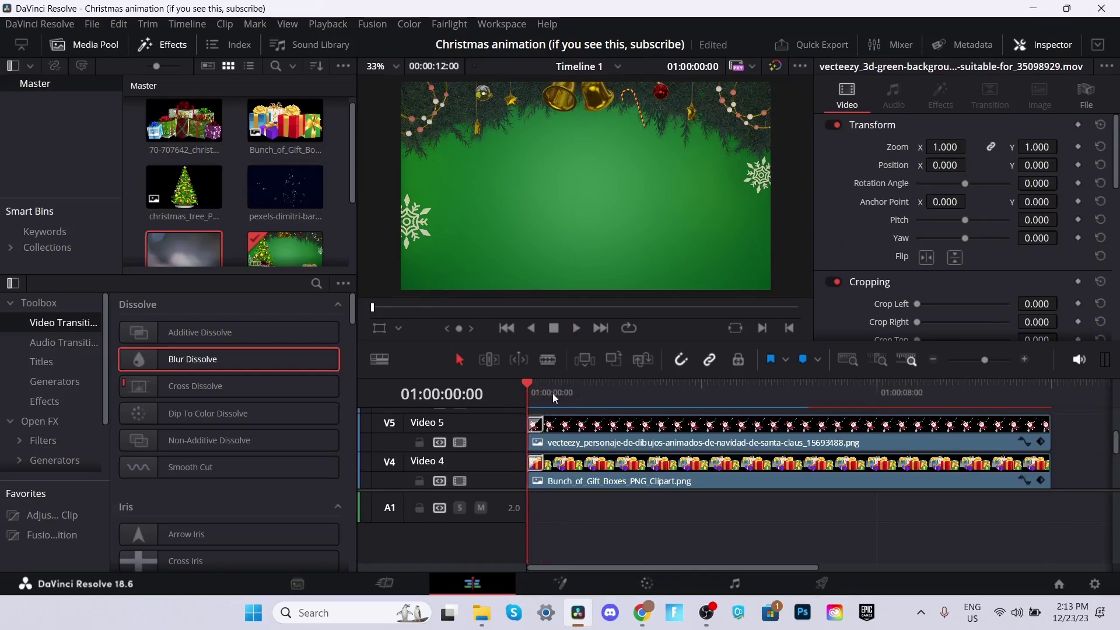
# Play the animation from the timeline start to preview the transitions.
pyautogui.press('space')
pyautogui.moveTo(540, 387); pyautogui.dragTo(497, 398)
pyautogui.press('space')
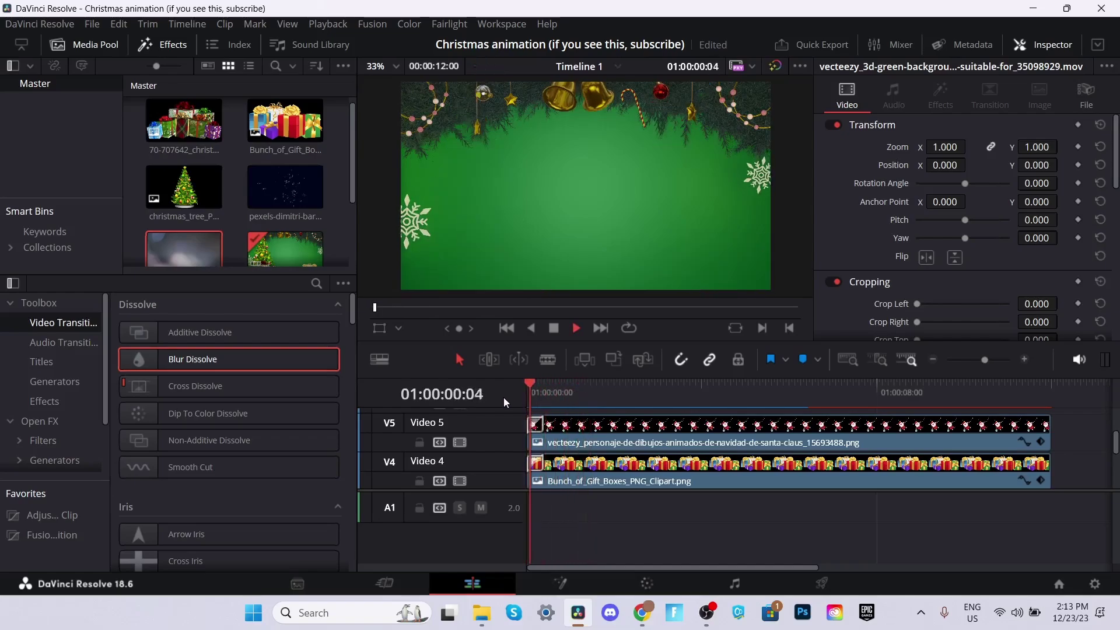
pyautogui.press('space')
pyautogui.press('Home')
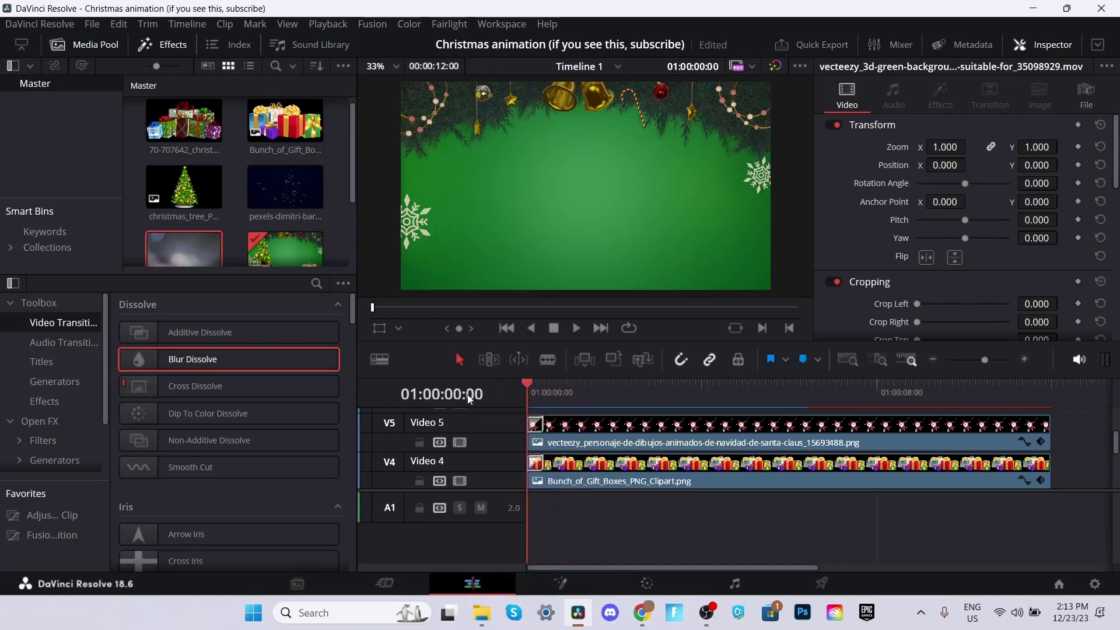
pyautogui.press('space')
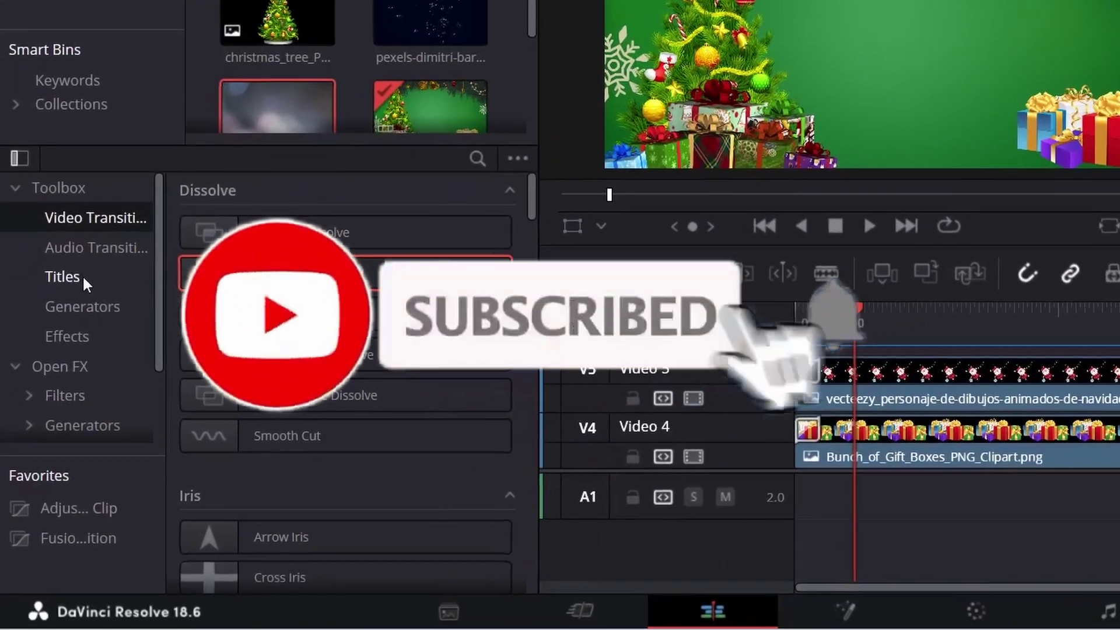
# Add a Text+ title on a new Video 6 track above Santa, starting at the timeline start.
pyautogui.click(55, 360)
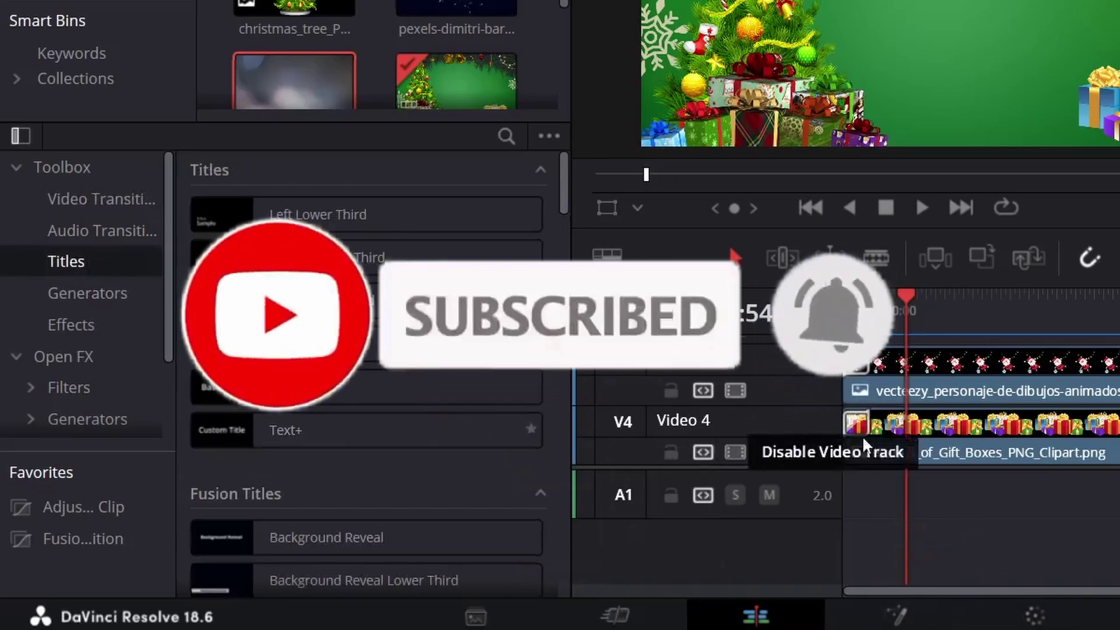
pyautogui.scroll(2, 864, 439)
pyautogui.moveTo(285, 433); pyautogui.dragTo(863, 370)
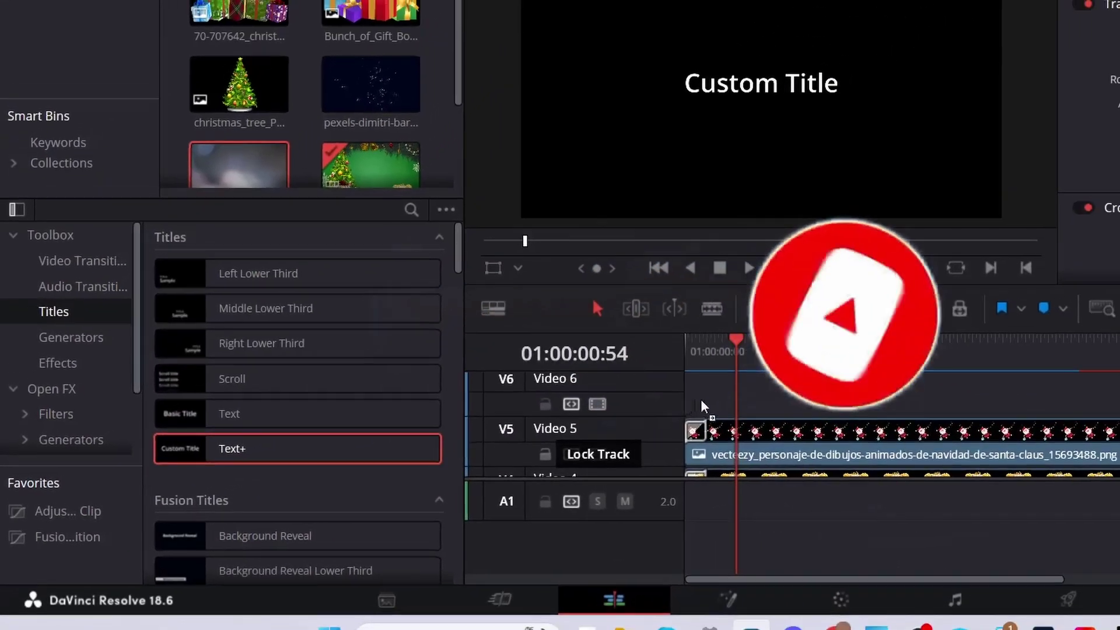
pyautogui.moveTo(701, 399); pyautogui.dragTo(694, 401)
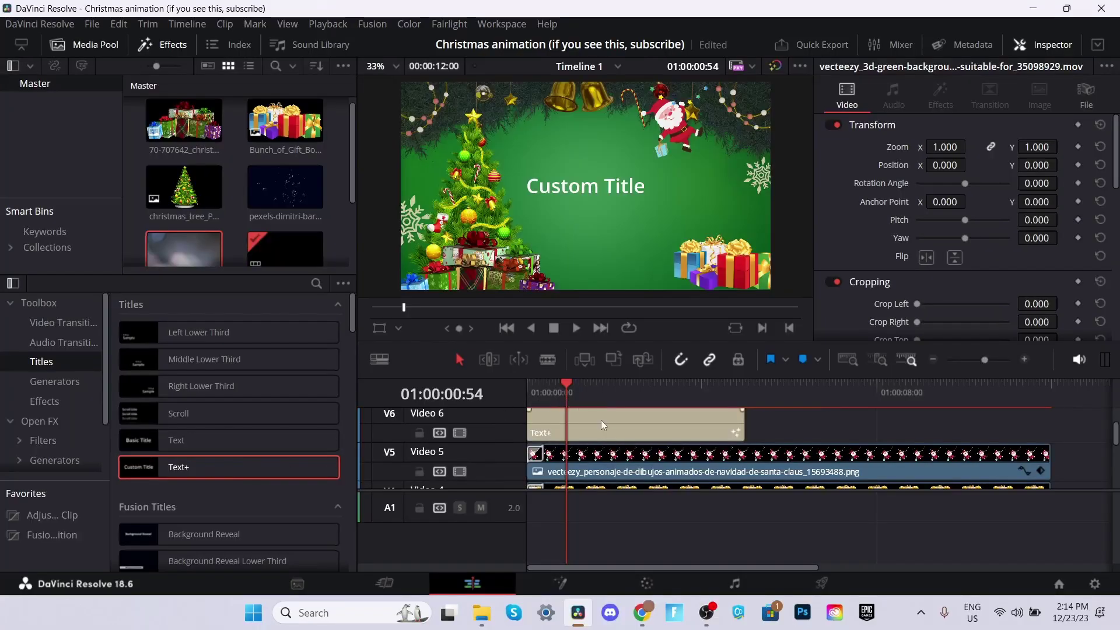
# Change the title's text to "Merry Christmas" and its font to Kaushan Script.
pyautogui.click(602, 422)
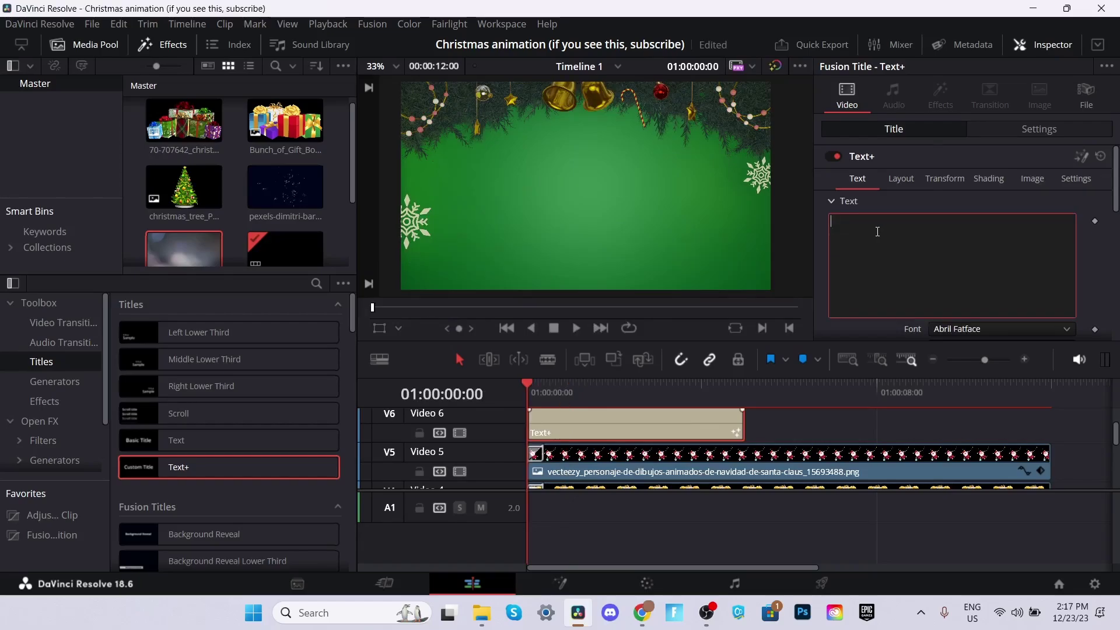
pyautogui.write('Christmas')
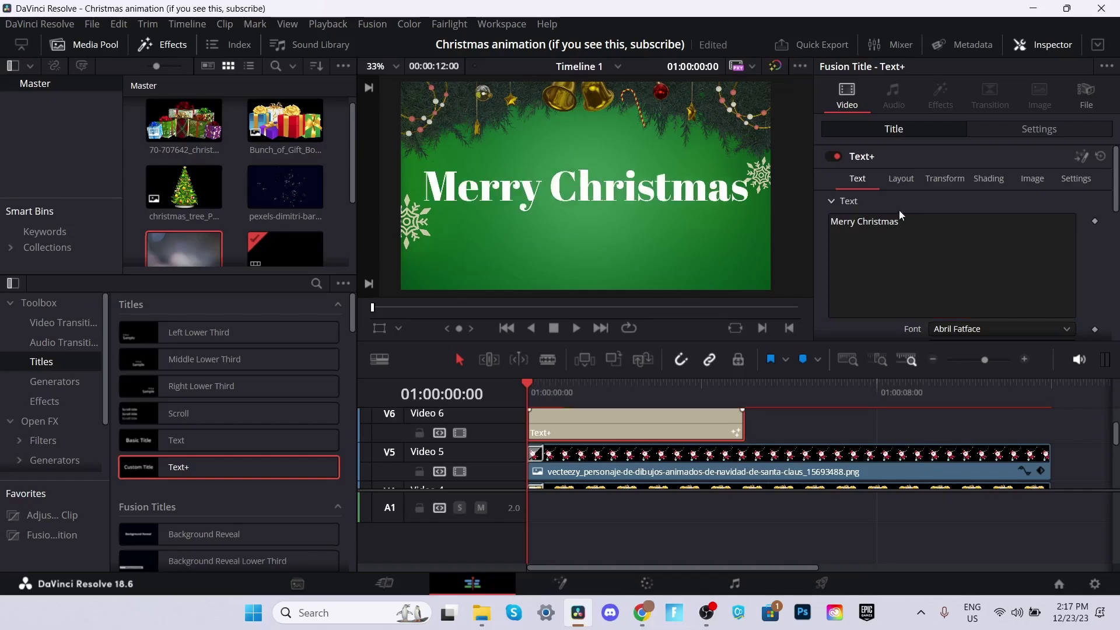
pyautogui.scroll(-3, 898, 210)
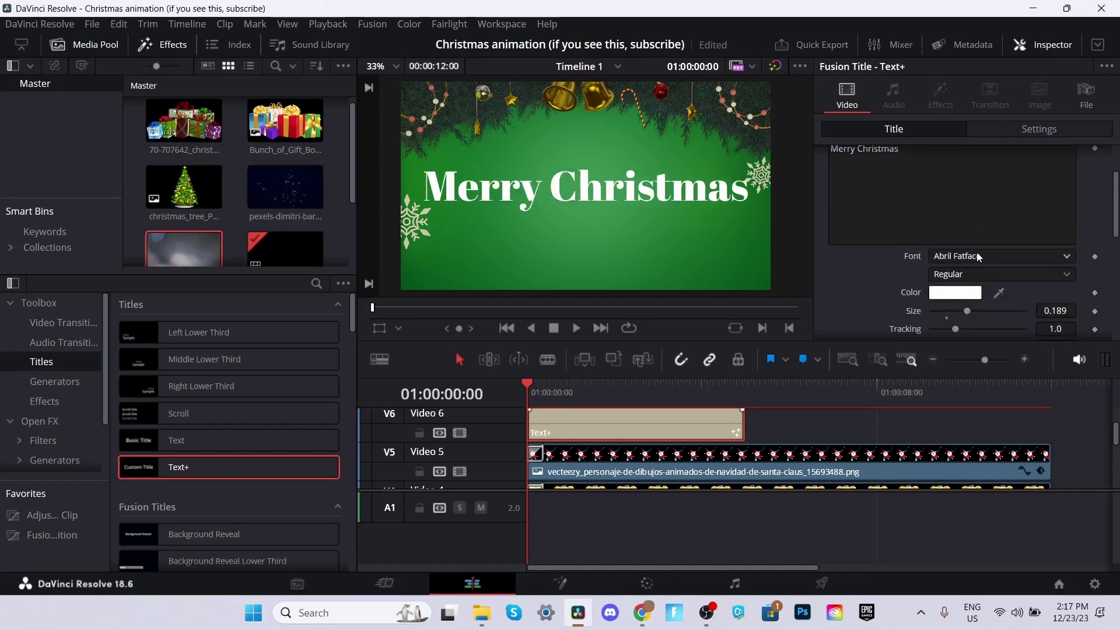
pyautogui.click(978, 259)
pyautogui.scroll(-15, 1000, 513)
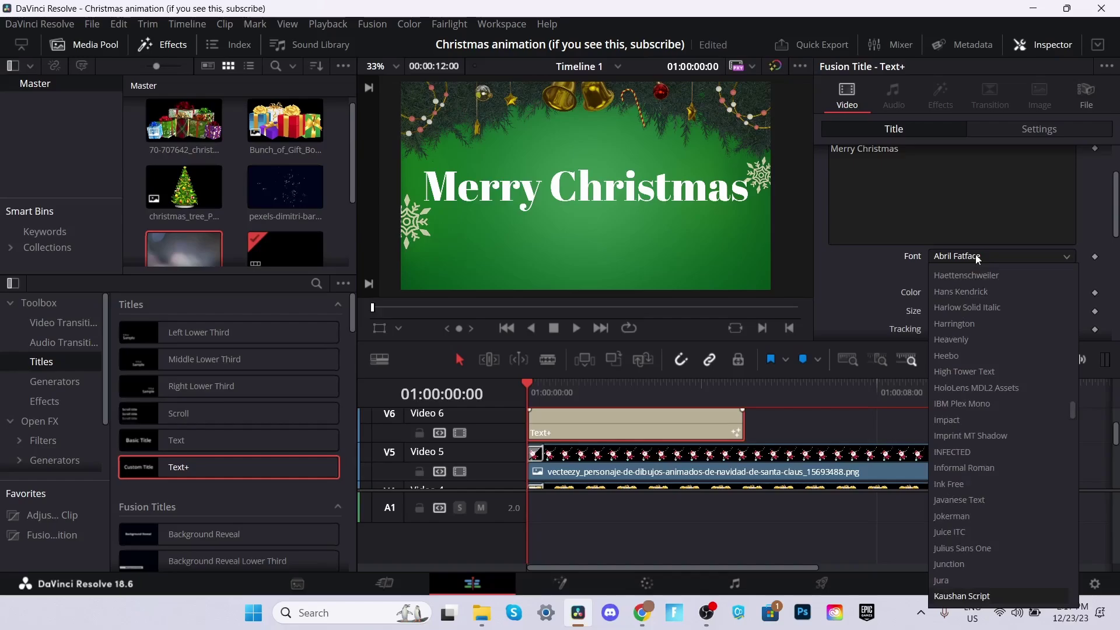
pyautogui.click(973, 595)
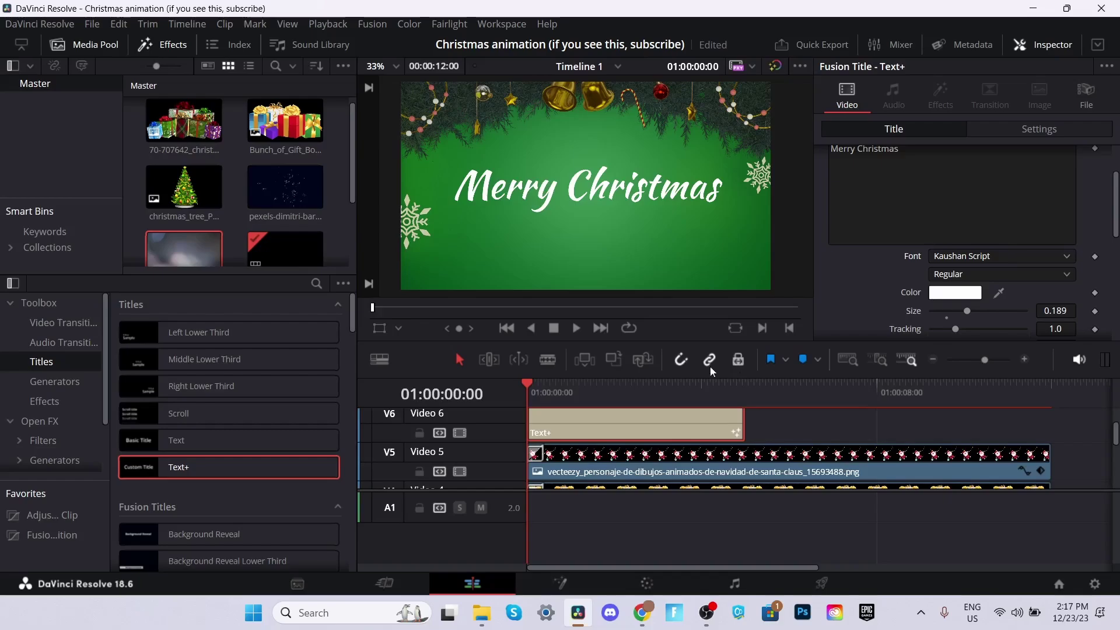
# Switch the fill type of the title's first shading element to Gradient.
pyautogui.scroll(2, 940, 237)
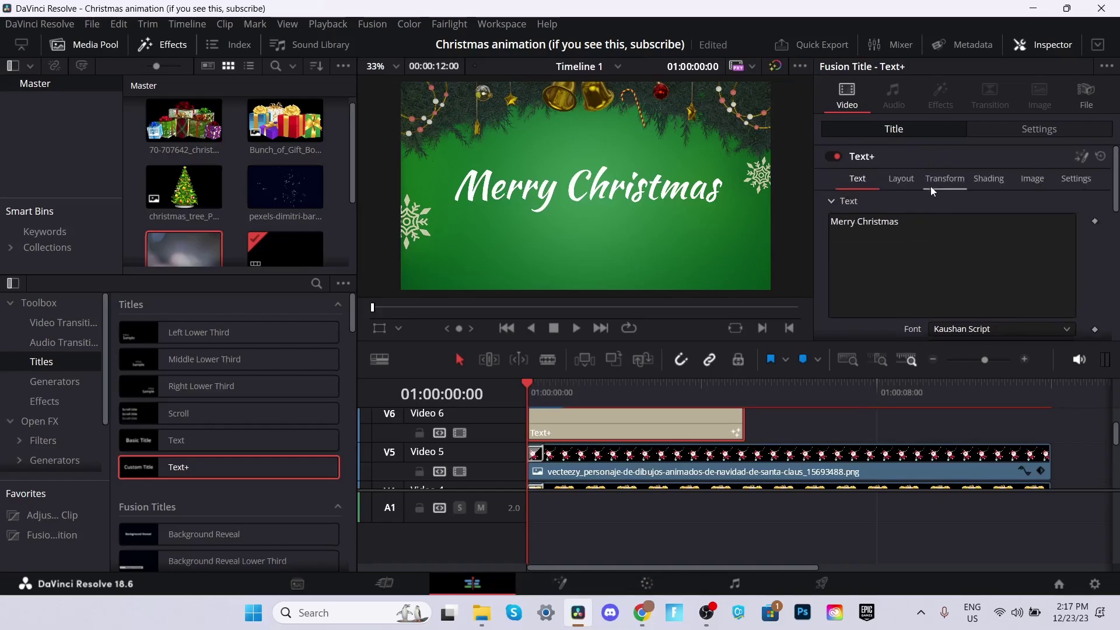
pyautogui.click(985, 181)
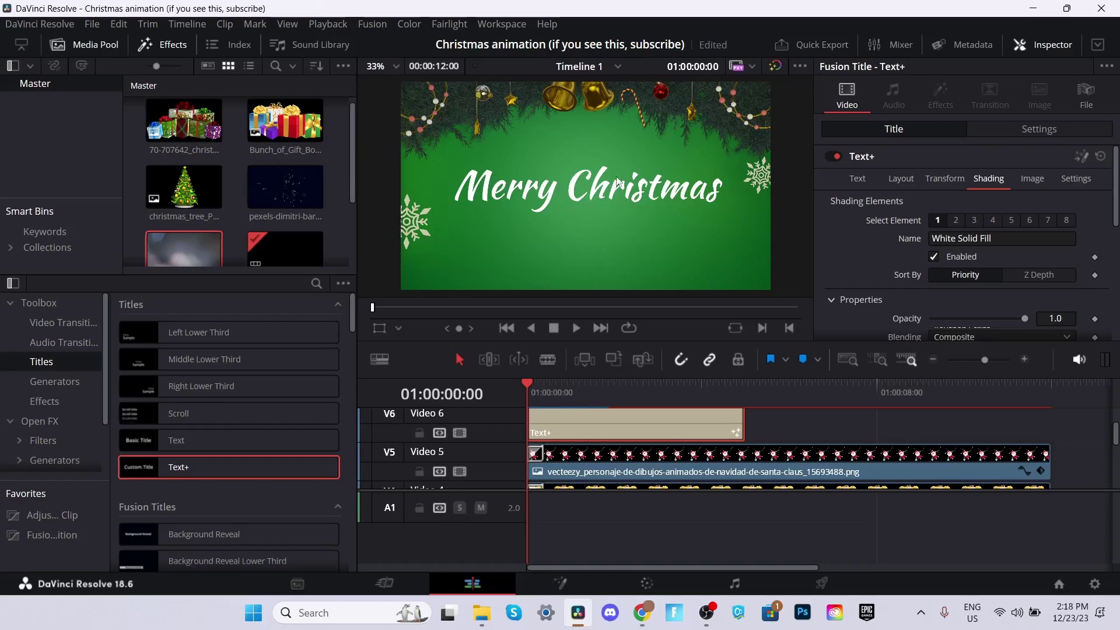
pyautogui.scroll(-4, 923, 233)
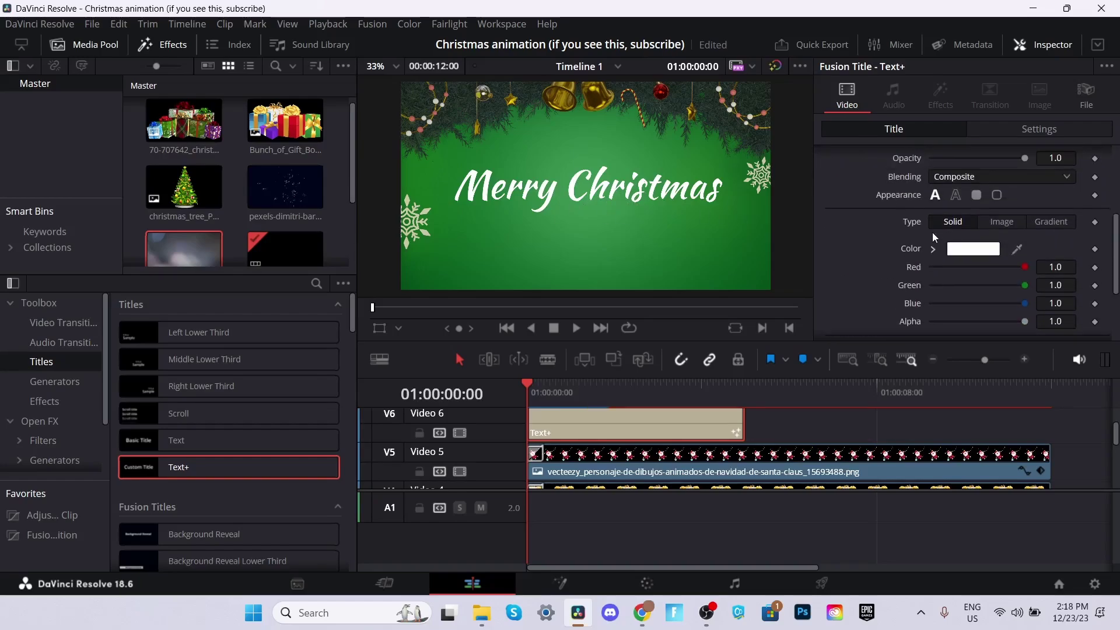
pyautogui.click(971, 250)
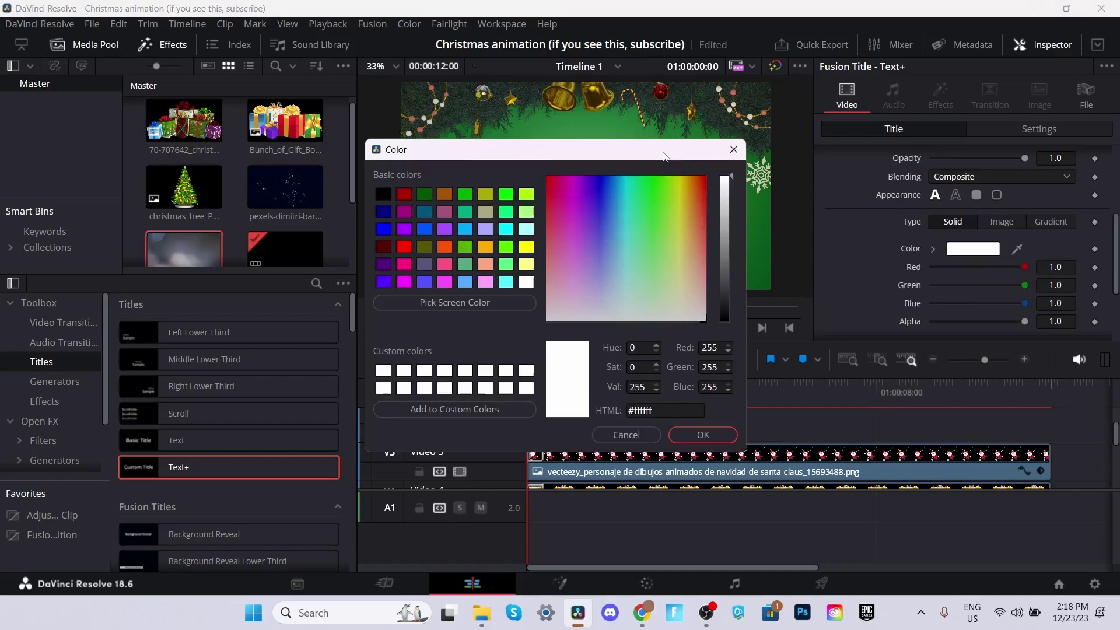
pyautogui.moveTo(664, 153); pyautogui.dragTo(723, 224)
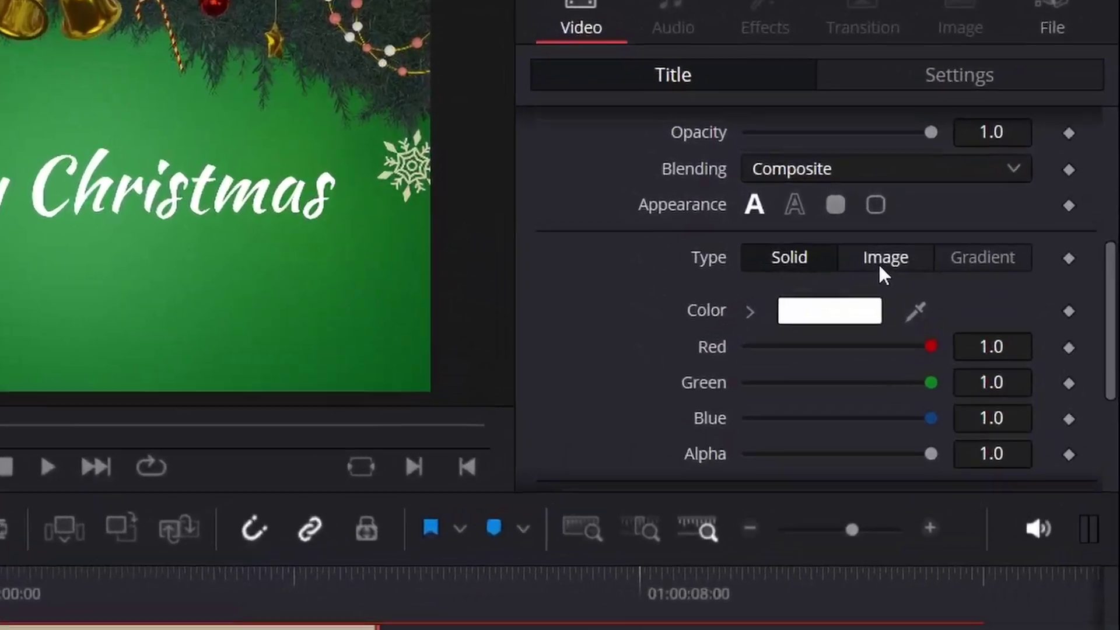
pyautogui.click(881, 268)
pyautogui.click(975, 258)
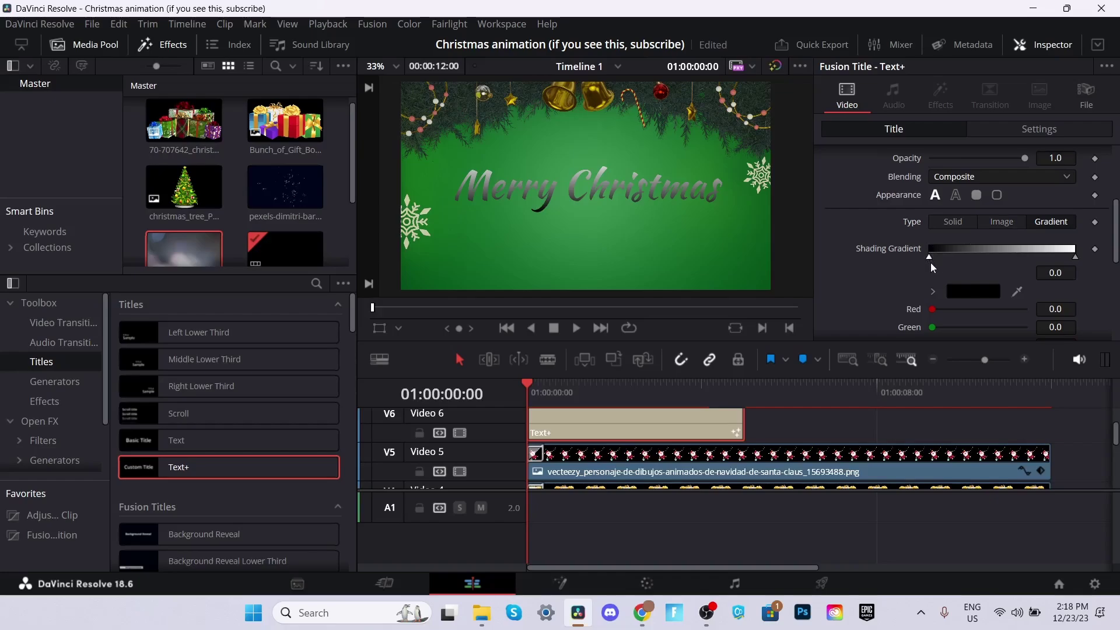
# Color the title's shading gradient from red at its start to green at its end.
pyautogui.click(972, 291)
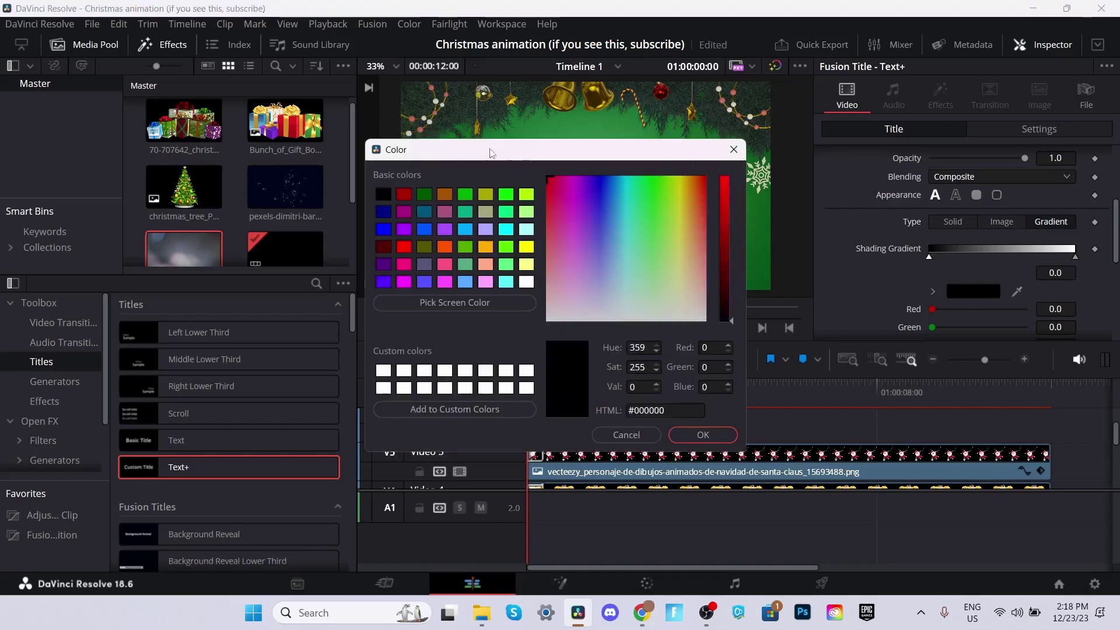
pyautogui.click(703, 435)
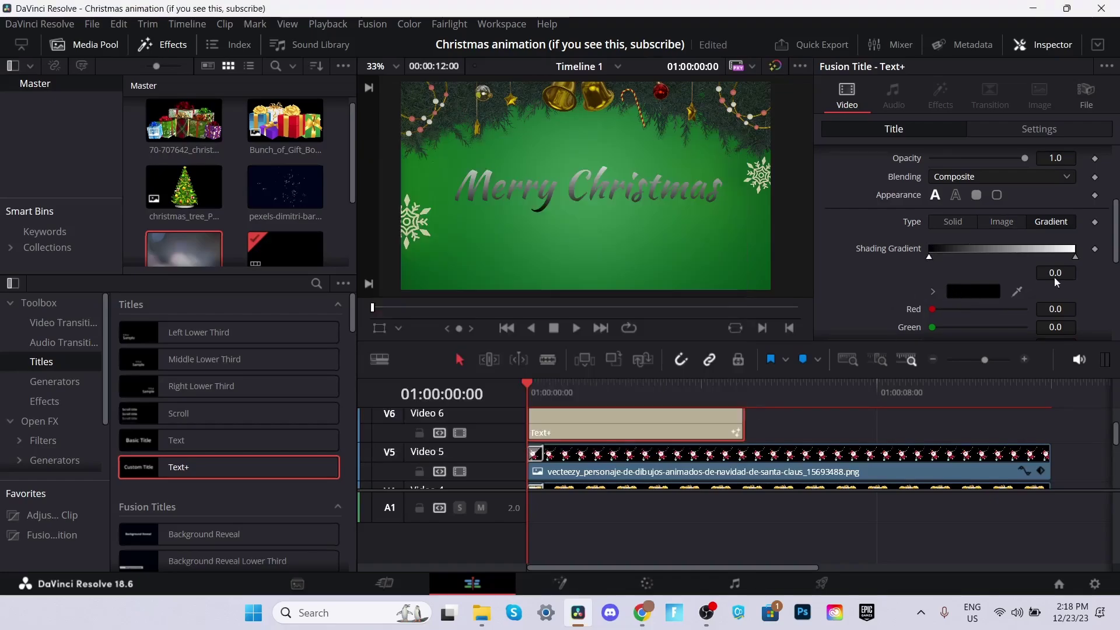
pyautogui.click(1075, 257)
pyautogui.click(989, 292)
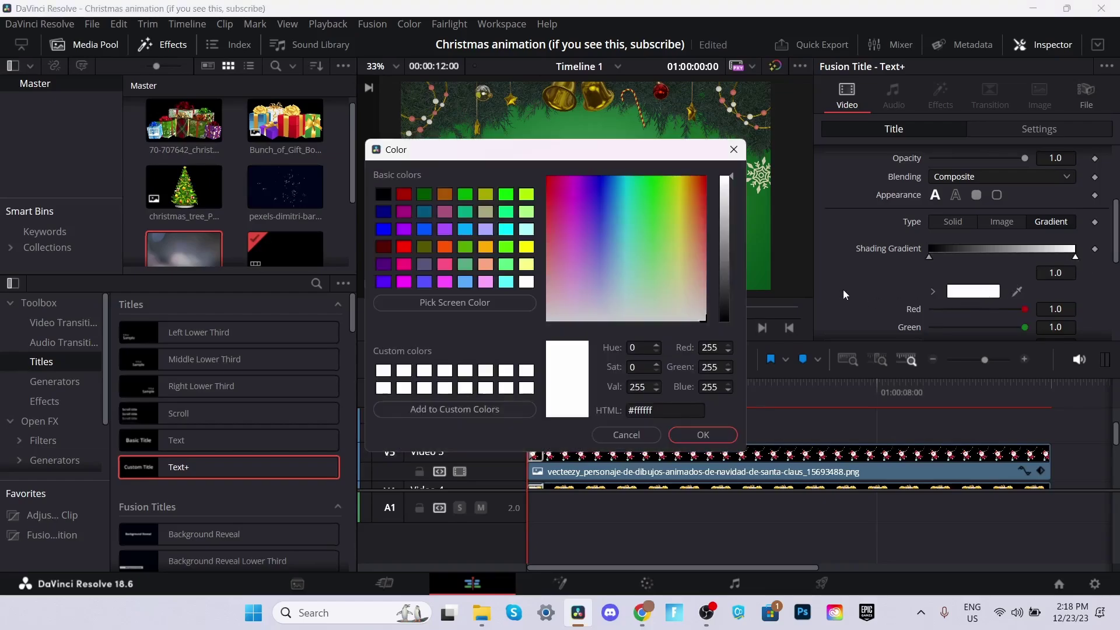
pyautogui.moveTo(699, 220); pyautogui.dragTo(653, 161)
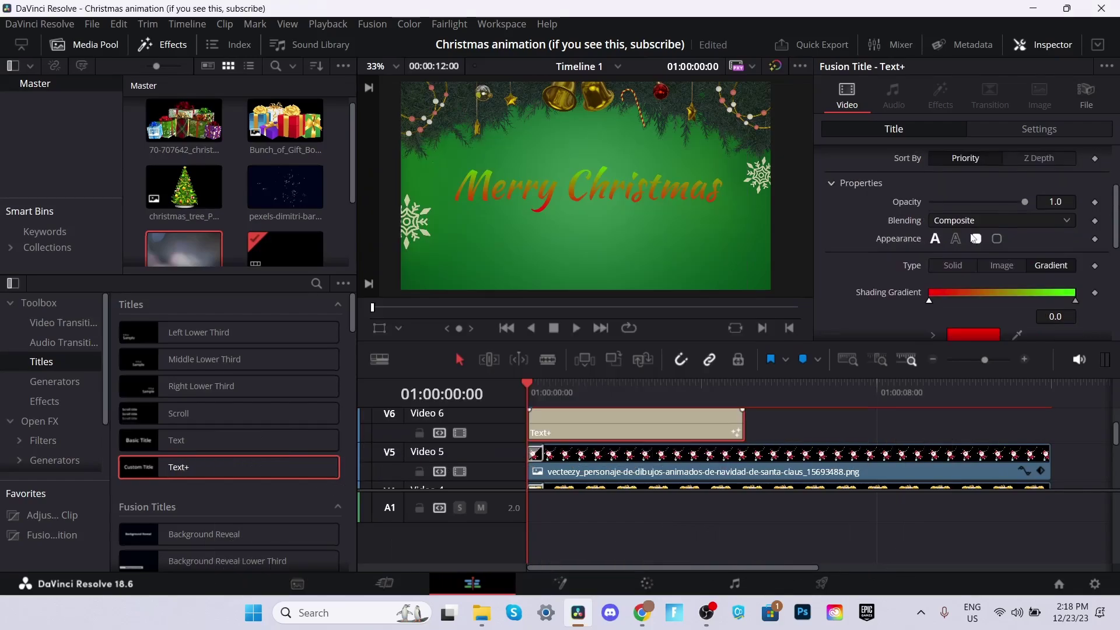
# Enable shading element 2, Red Outline, on the Merry Christmas title.
pyautogui.scroll(4, 970, 232)
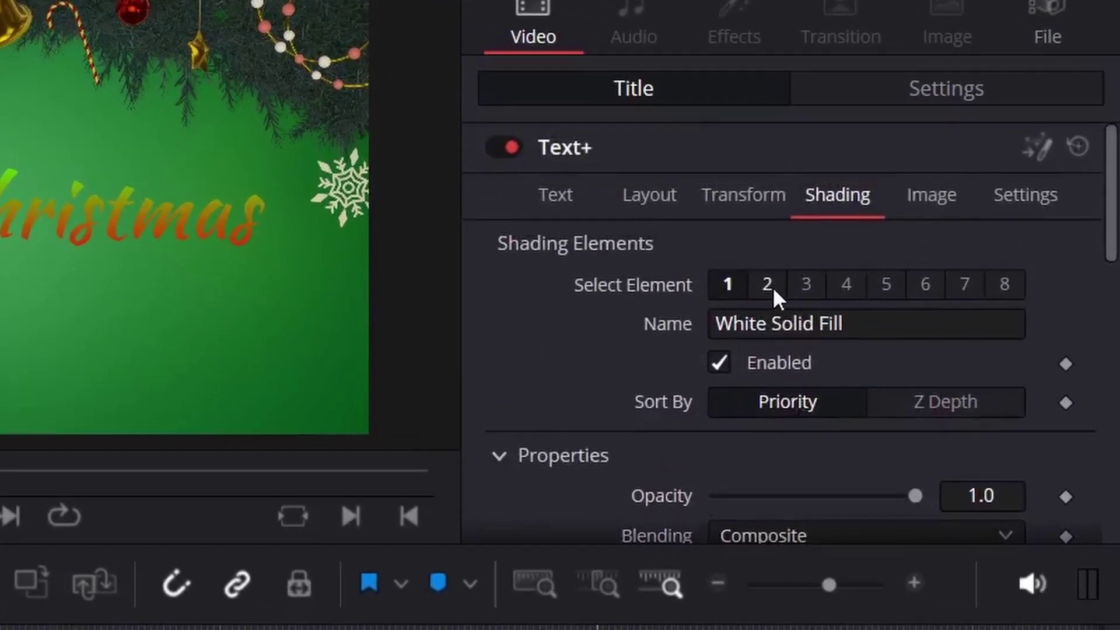
pyautogui.click(957, 221)
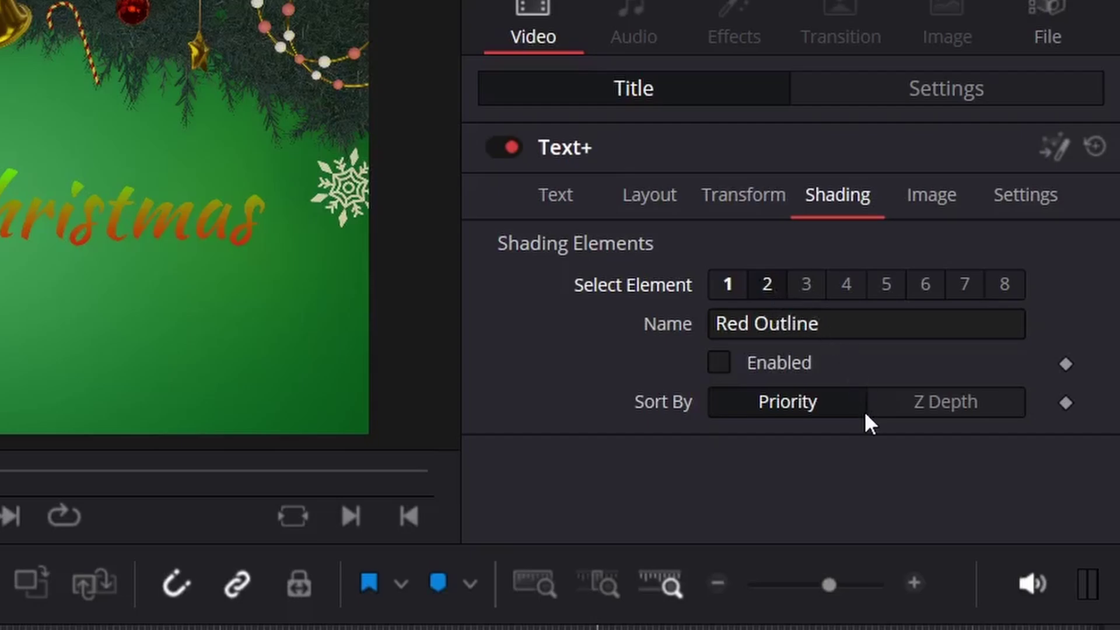
pyautogui.click(723, 362)
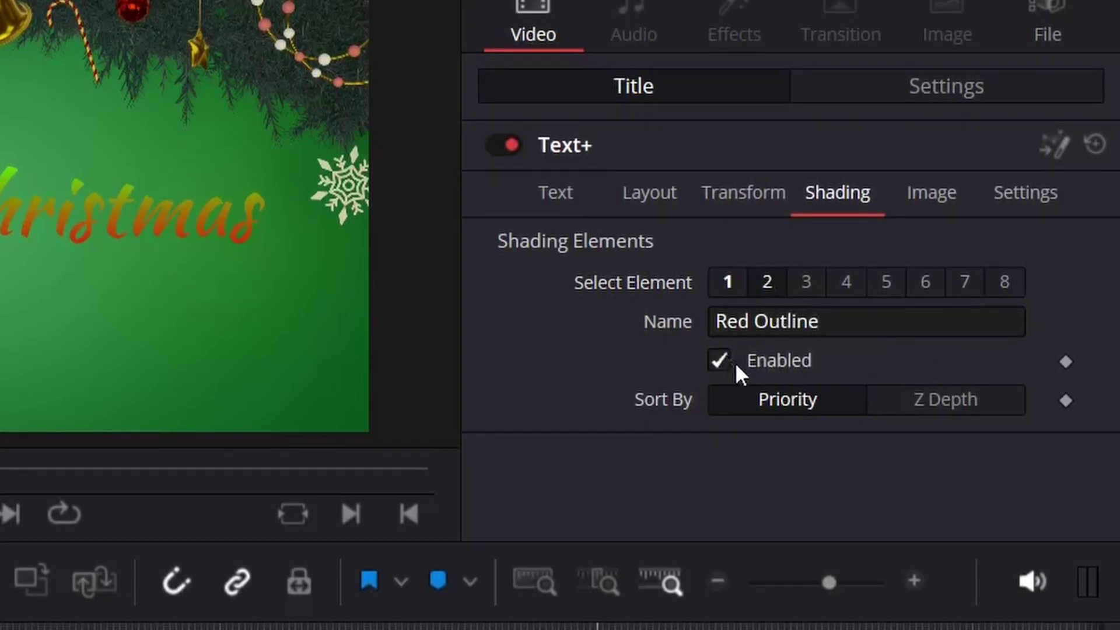
# Set the solid color of the title's outline element to black.
pyautogui.scroll(-10, 789, 344)
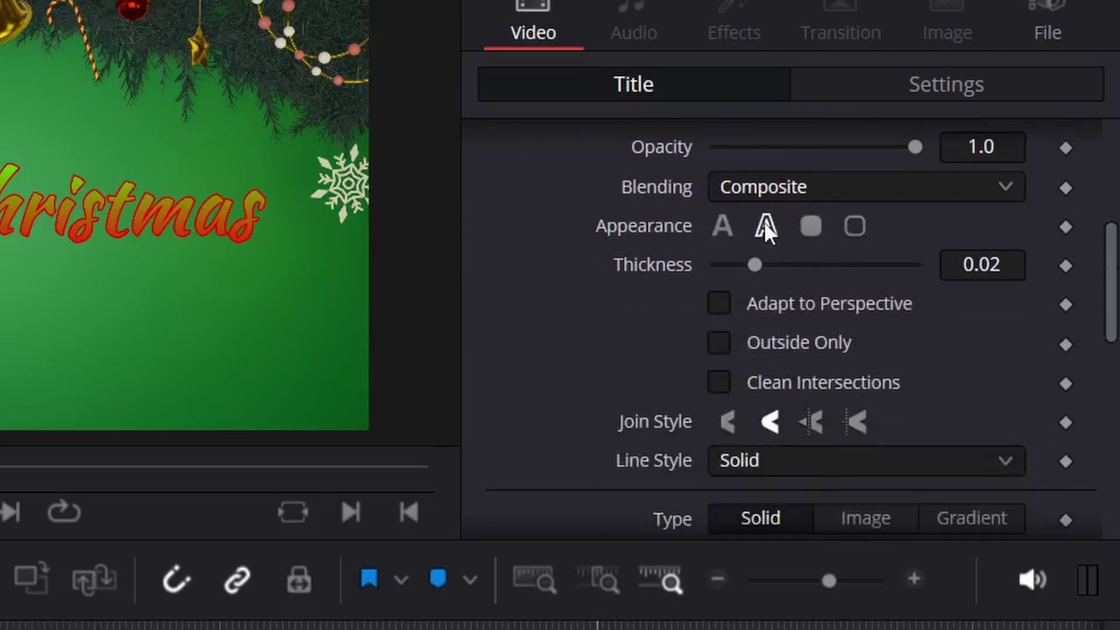
pyautogui.scroll(-3, 799, 335)
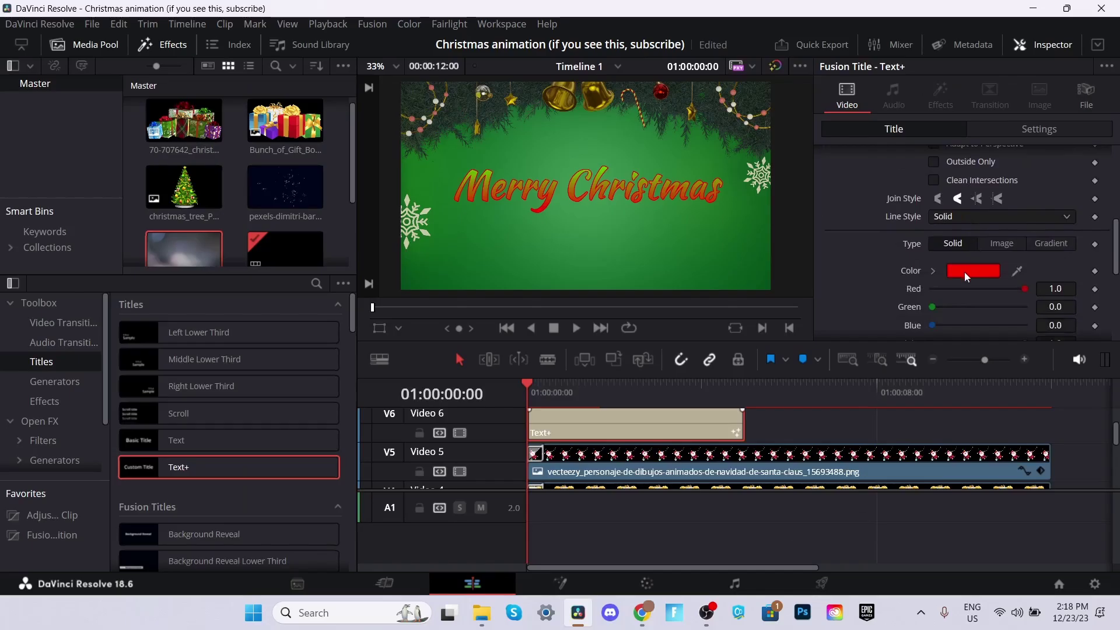
pyautogui.click(964, 272)
pyautogui.moveTo(690, 149); pyautogui.dragTo(793, 257)
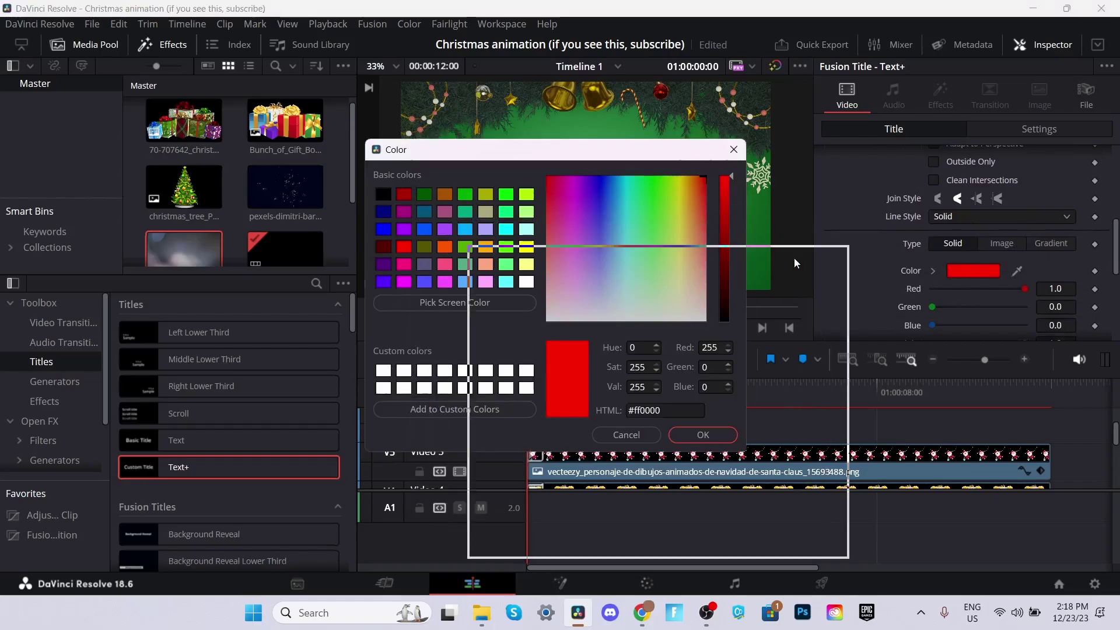
pyautogui.moveTo(727, 334); pyautogui.dragTo(545, 537)
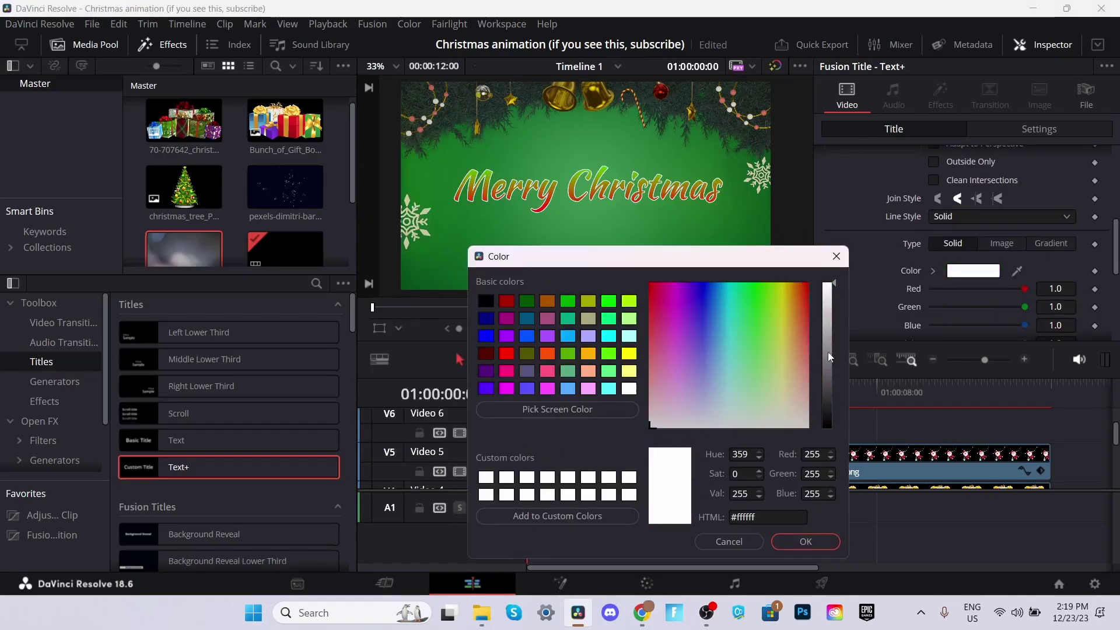
pyautogui.moveTo(828, 352); pyautogui.dragTo(829, 563)
pyautogui.click(814, 541)
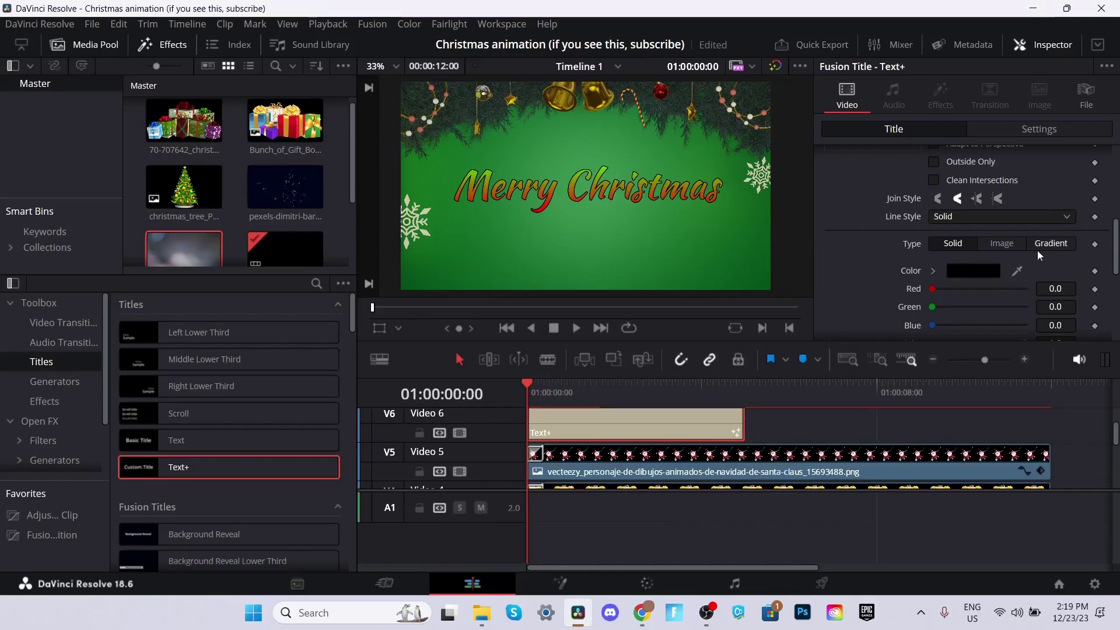
# Increase the thickness of the Merry Christmas title's black outline.
pyautogui.scroll(3, 1020, 256)
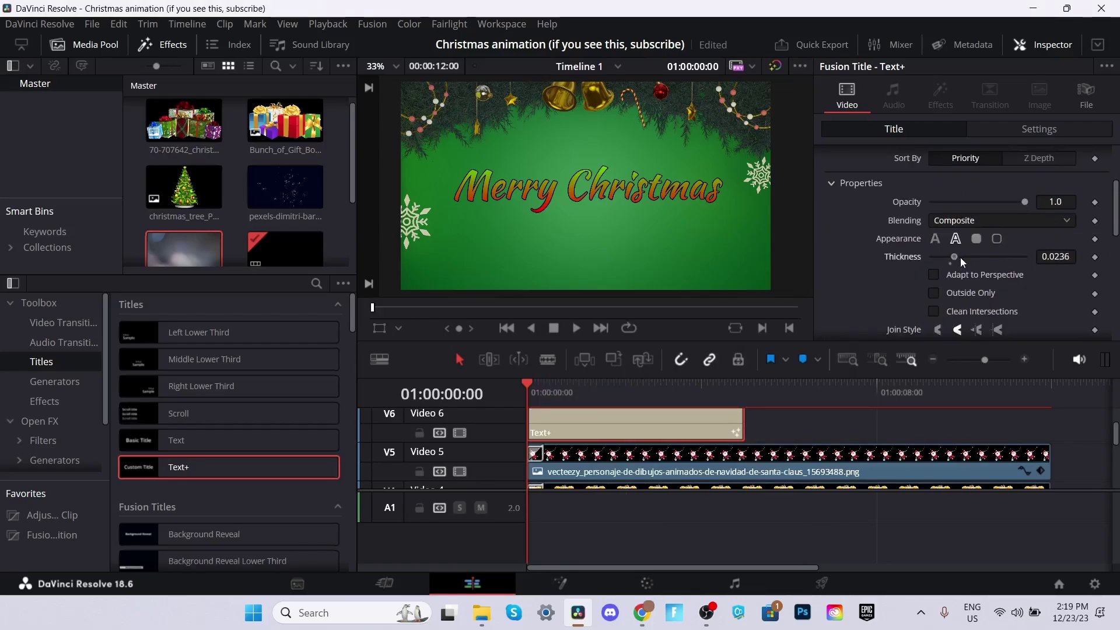
pyautogui.moveTo(960, 257); pyautogui.dragTo(997, 247)
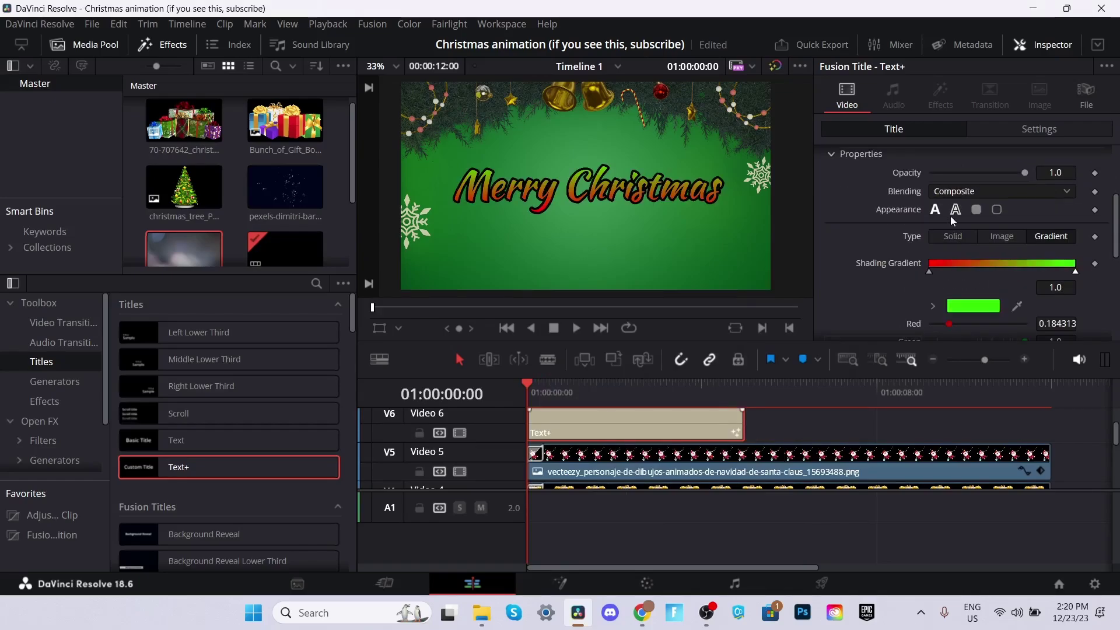
# Change the end color of the title's shading gradient to orange, #ffa200.
pyautogui.scroll(-1, 942, 239)
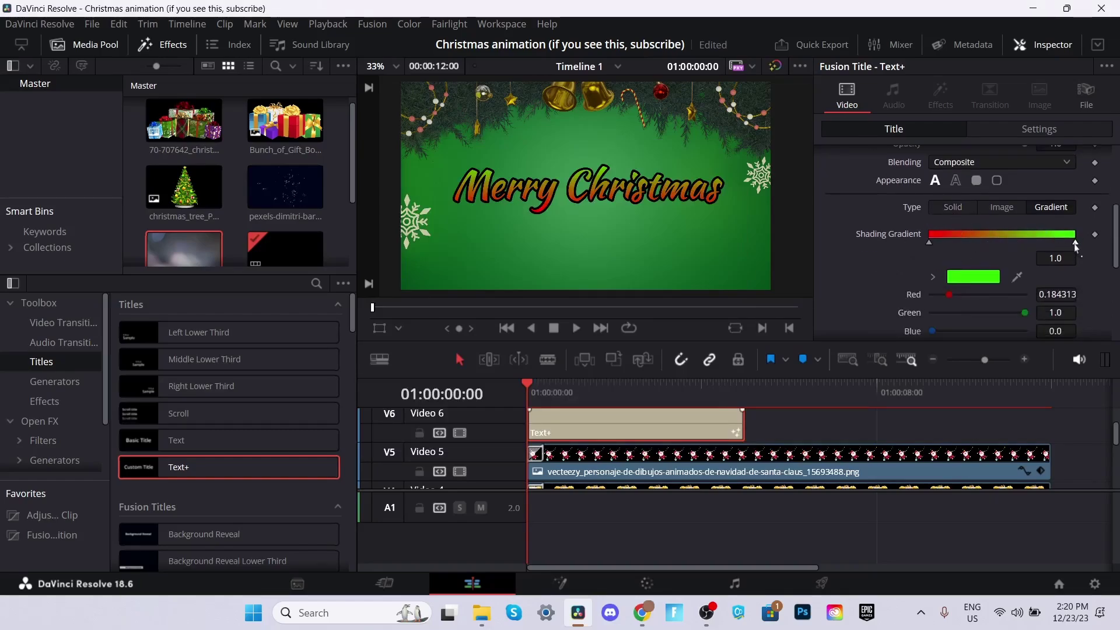
pyautogui.click(981, 276)
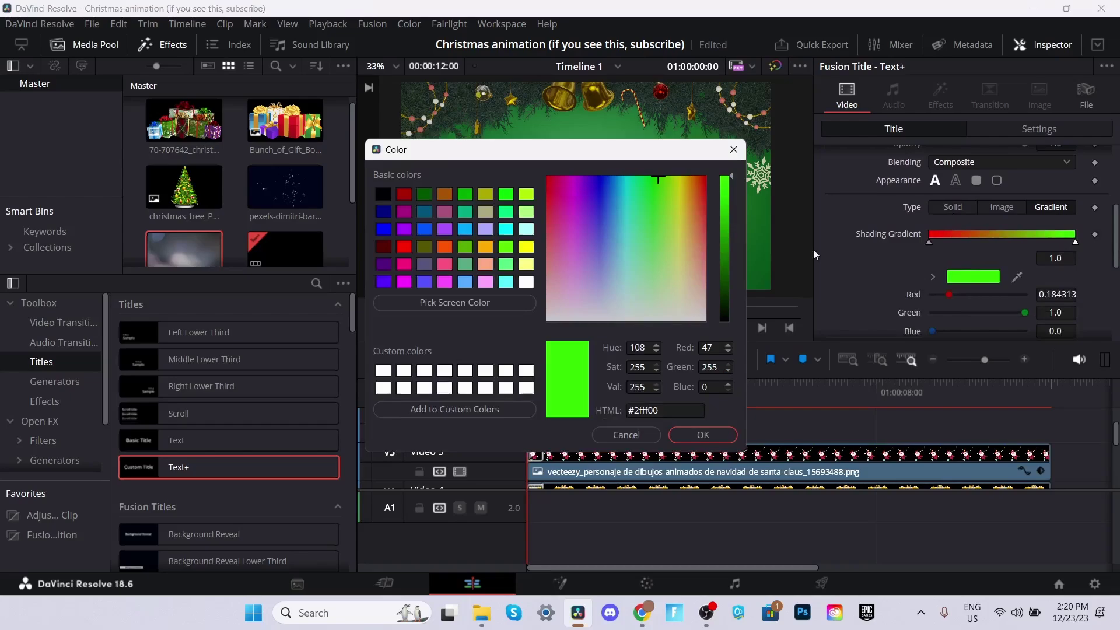
pyautogui.click(698, 183)
pyautogui.moveTo(696, 180); pyautogui.dragTo(690, 168)
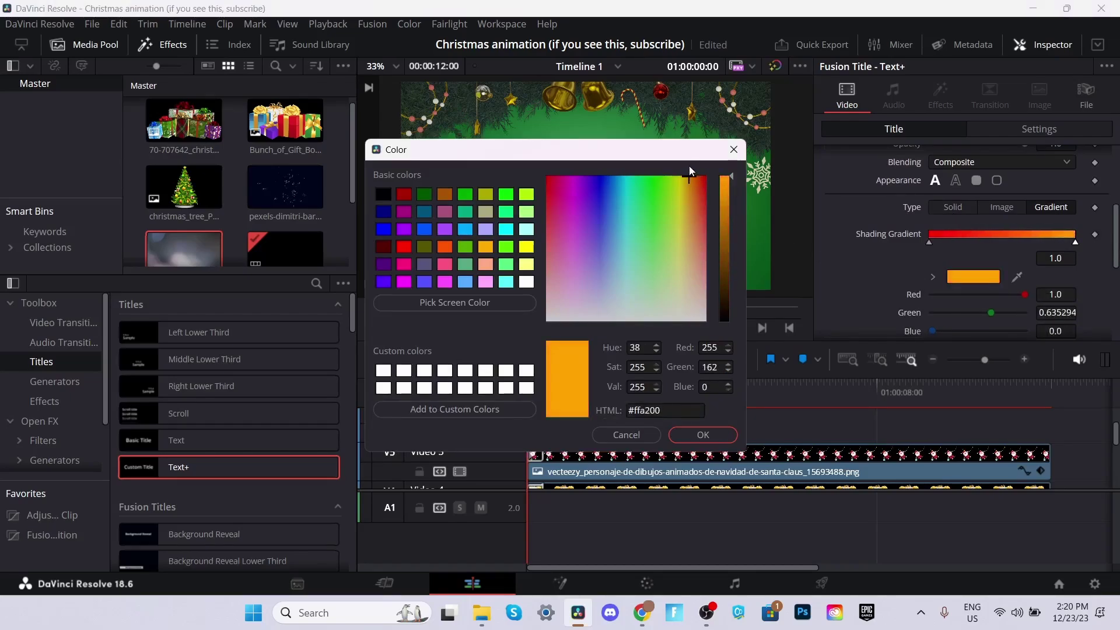
pyautogui.click(705, 436)
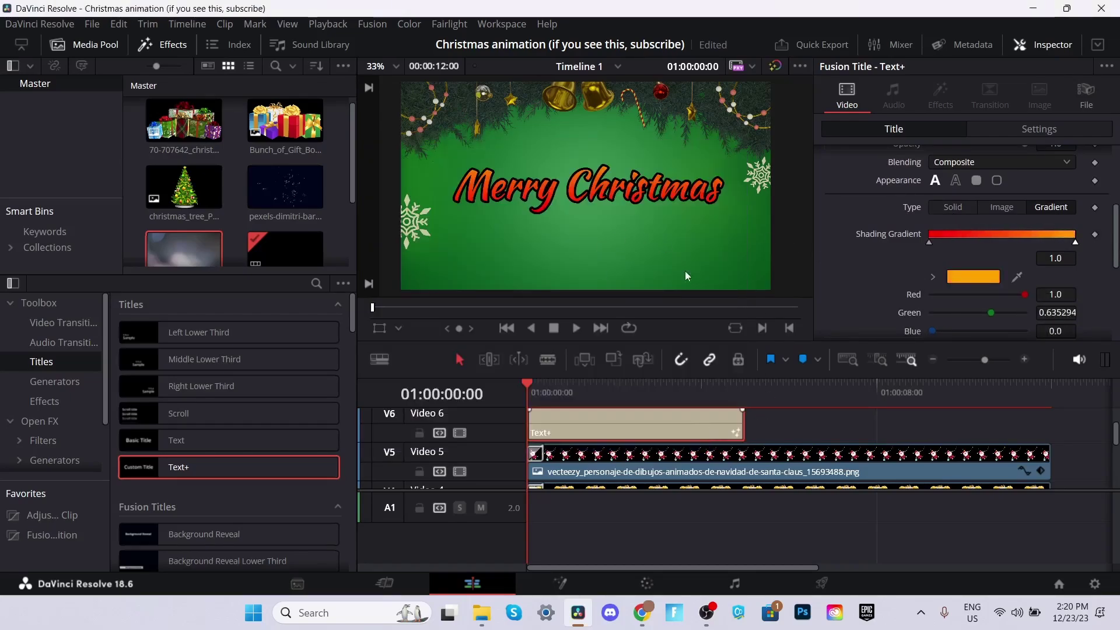
# Change the start color of the title's shading gradient to a lighter red, about #ff3c3f.
pyautogui.click(928, 242)
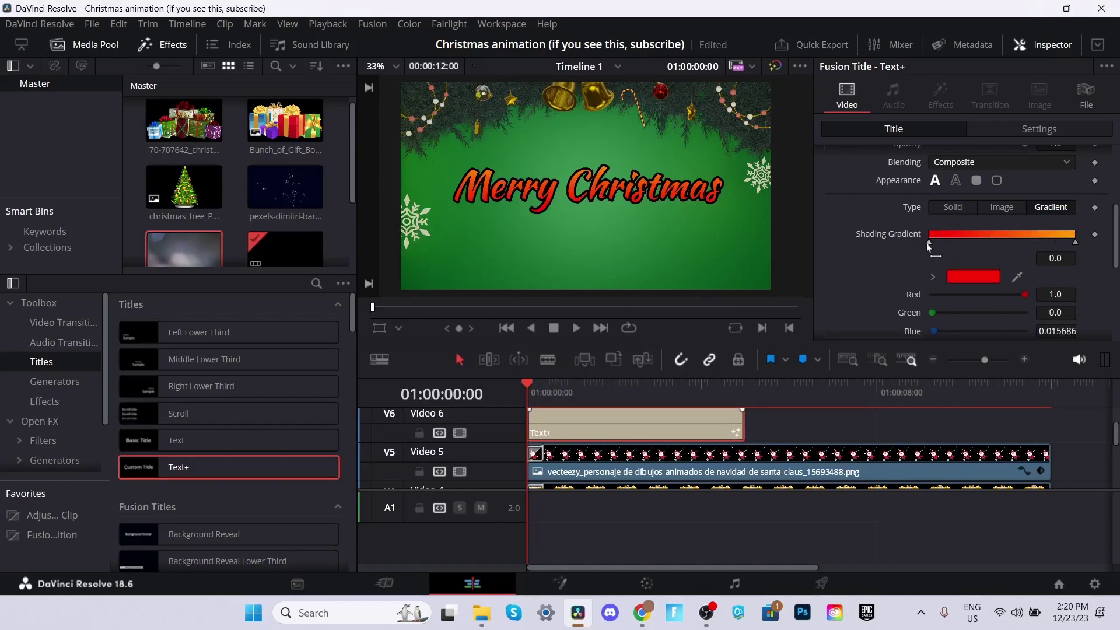
pyautogui.click(963, 274)
pyautogui.moveTo(725, 202); pyautogui.dragTo(722, 175)
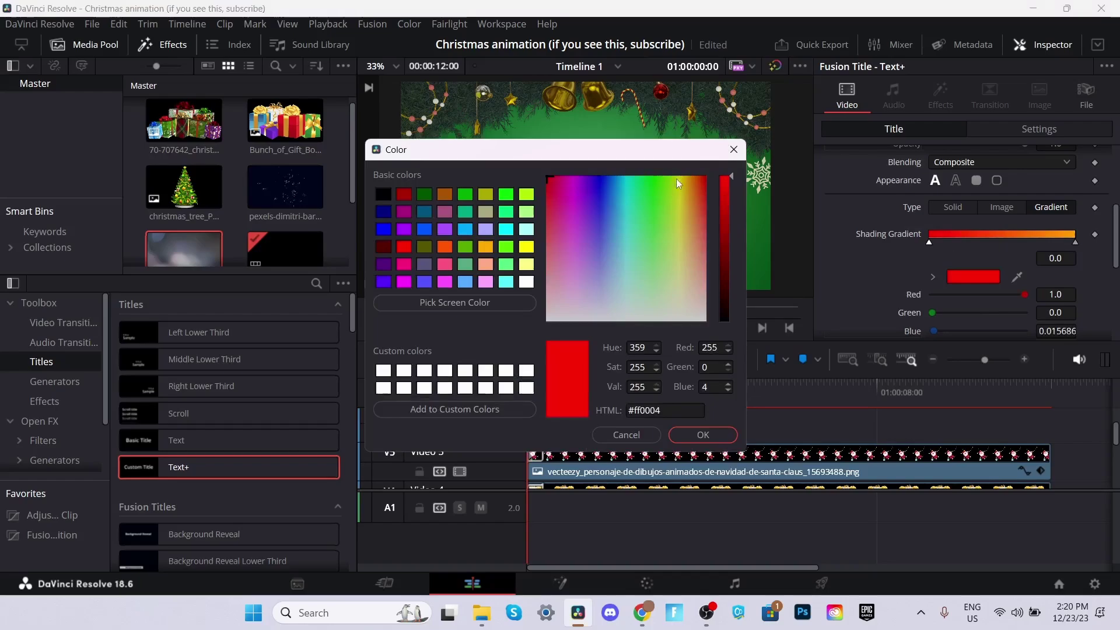
pyautogui.moveTo(556, 186); pyautogui.dragTo(537, 207)
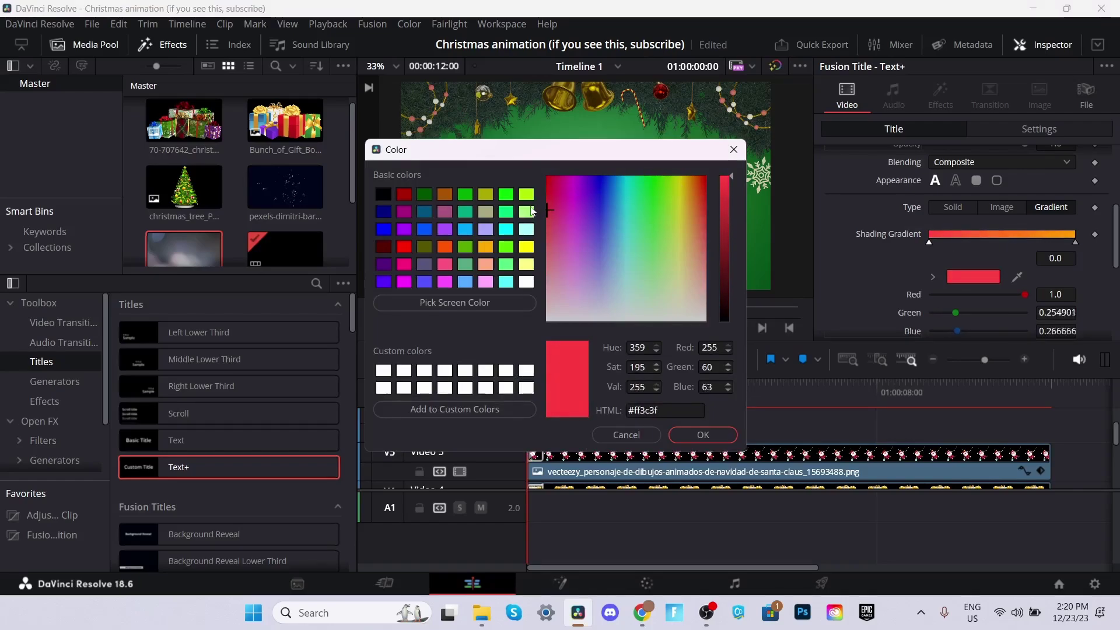
pyautogui.click(697, 435)
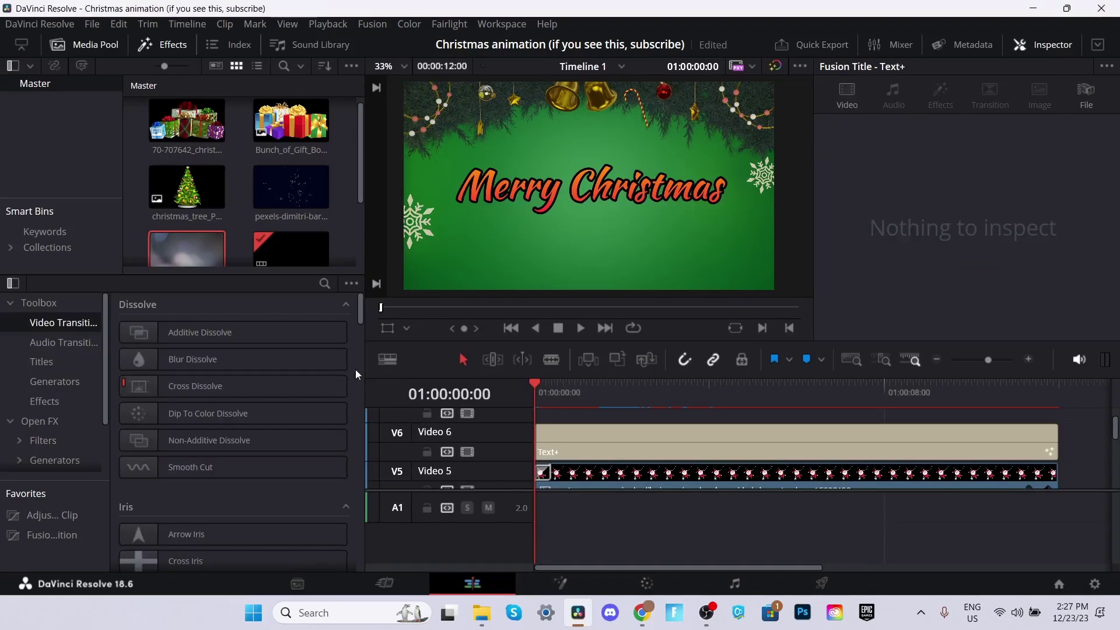
# Add a Tunnel of Light transition to the start of the title clip on Video 6 and lengthen it to 1.5 seconds.
pyautogui.moveTo(360, 317); pyautogui.dragTo(358, 466)
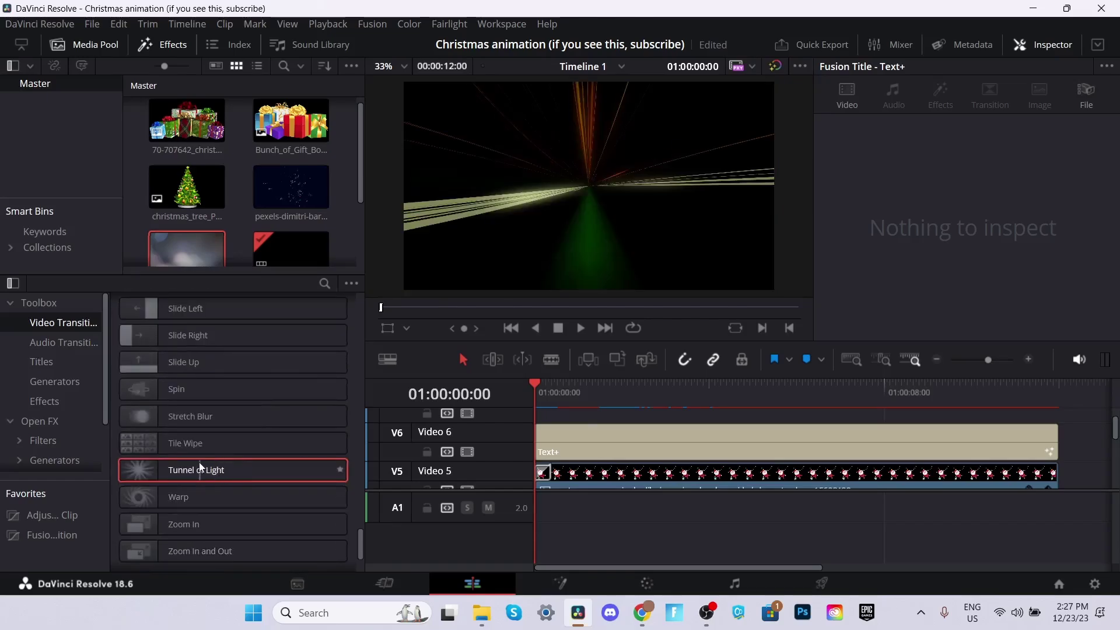
pyautogui.moveTo(198, 464); pyautogui.dragTo(559, 436)
pyautogui.click(601, 381)
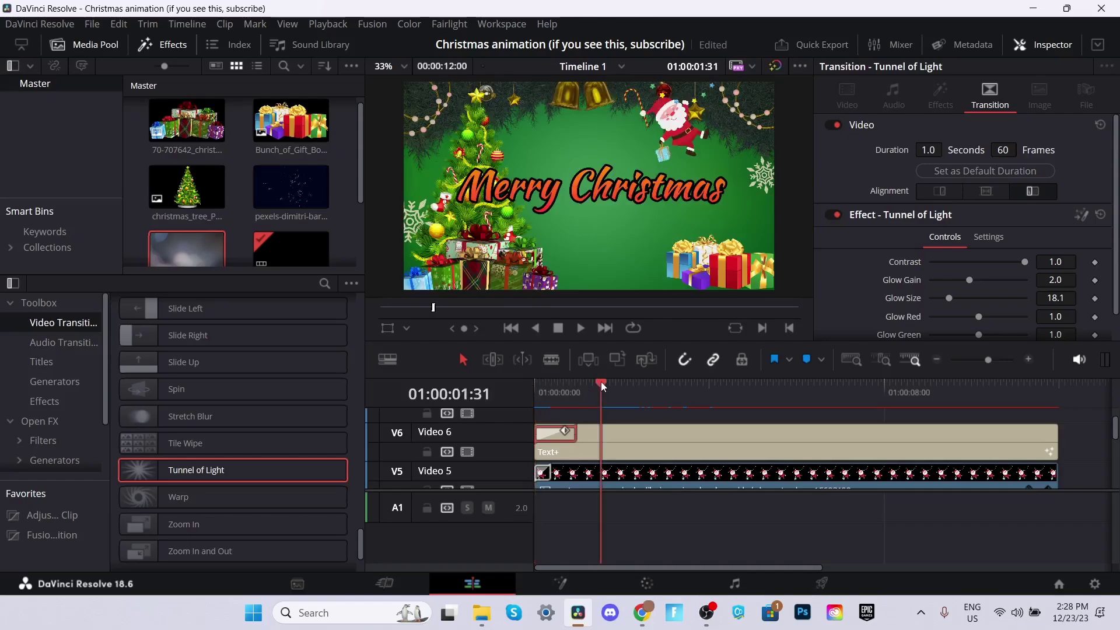
pyautogui.press('Left')
pyautogui.moveTo(575, 433); pyautogui.dragTo(601, 433)
# Set the Tunnel of Light transition's Glow Gain to about 2.48 and its Glow Size to 21.2.
pyautogui.click(541, 392)
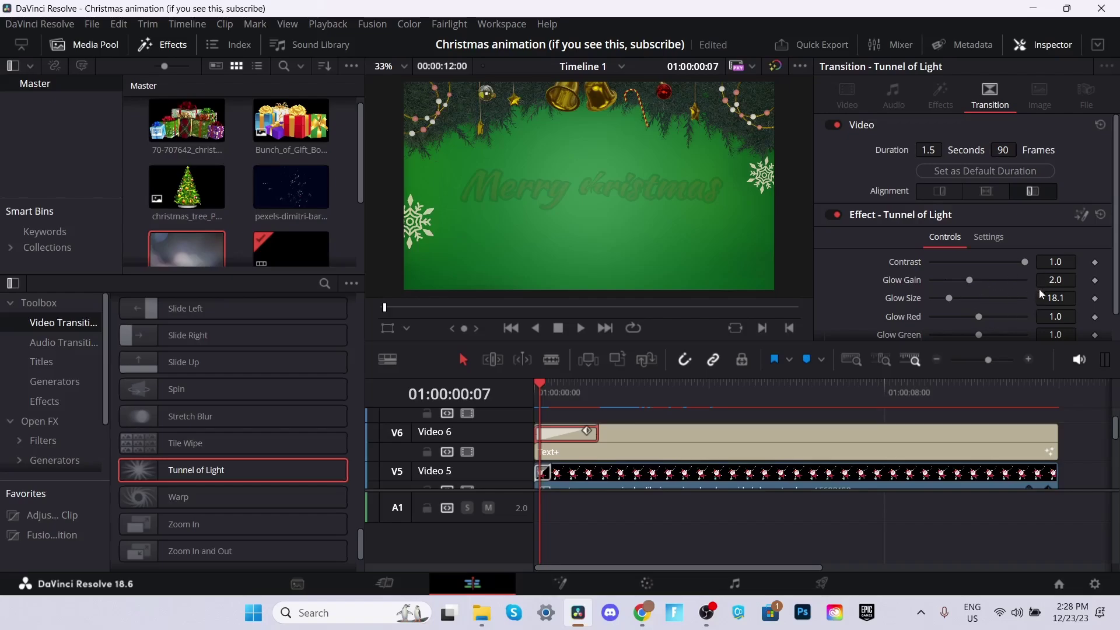
pyautogui.scroll(-1, 1030, 280)
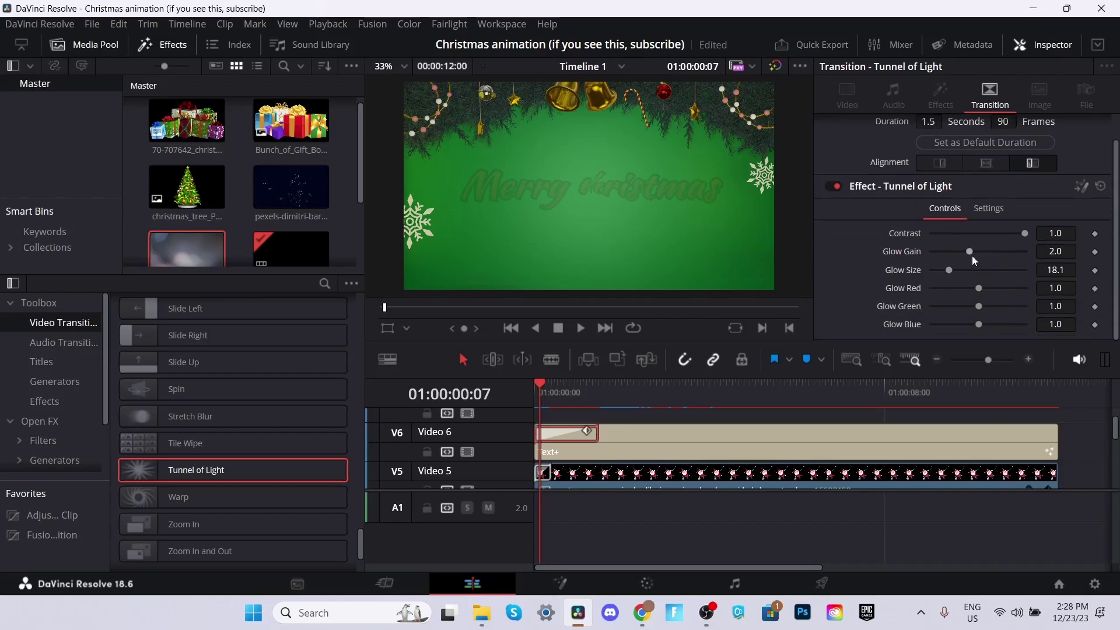
pyautogui.moveTo(971, 254); pyautogui.dragTo(979, 252)
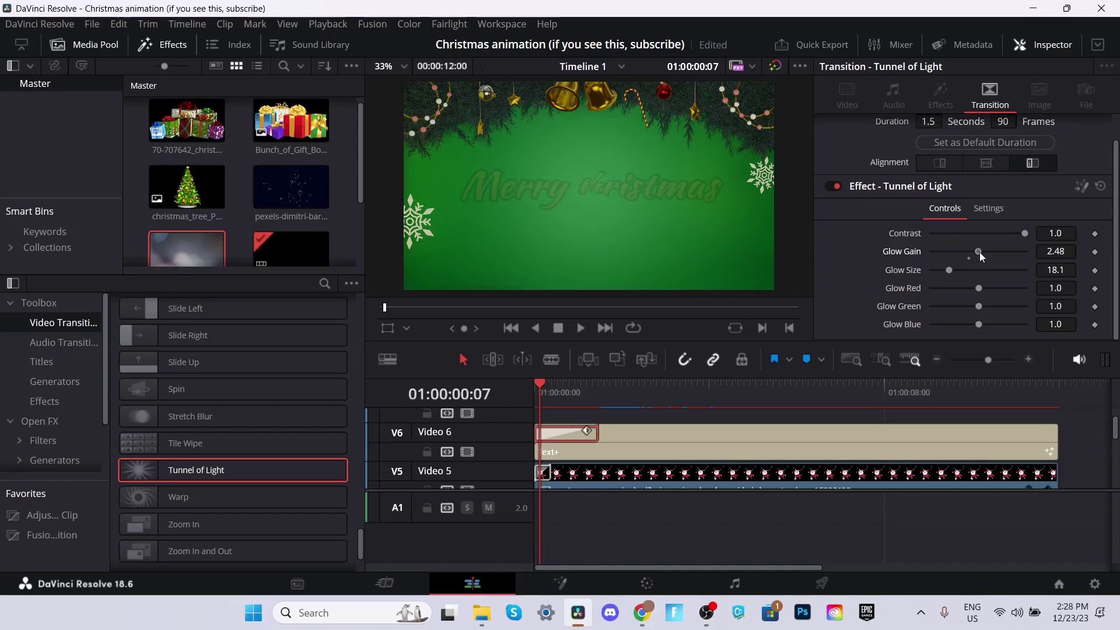
pyautogui.click(1064, 270)
pyautogui.write('21.2')
pyautogui.press('Tab')
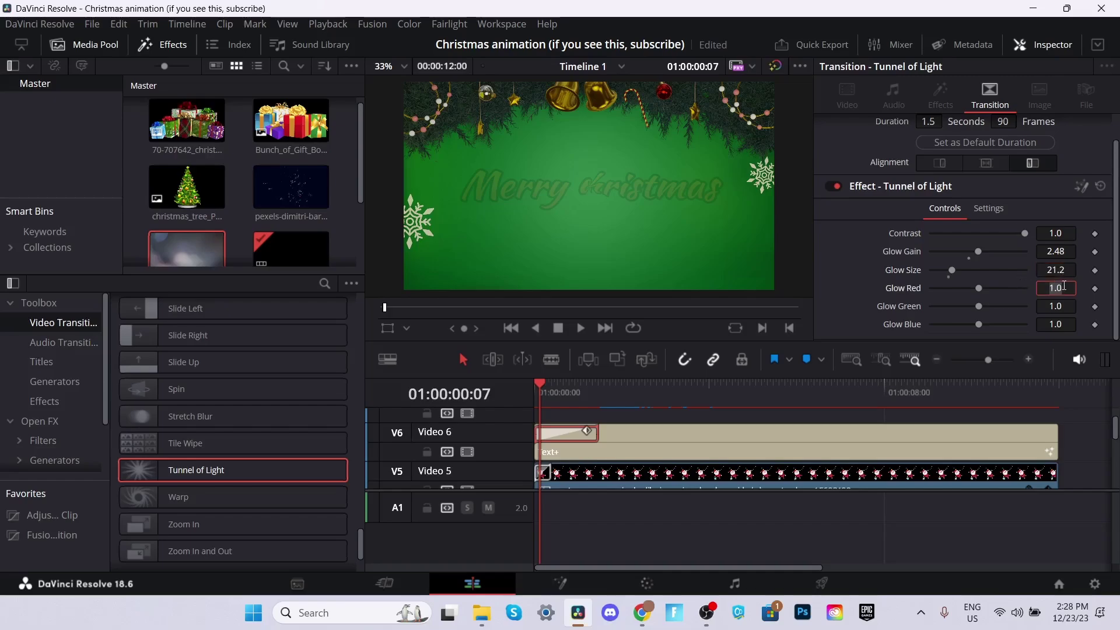
# Set the transition's Glow Red, Glow Green and Glow Blue to 1.2 each.
pyautogui.write('1.2')
pyautogui.press('Tab')
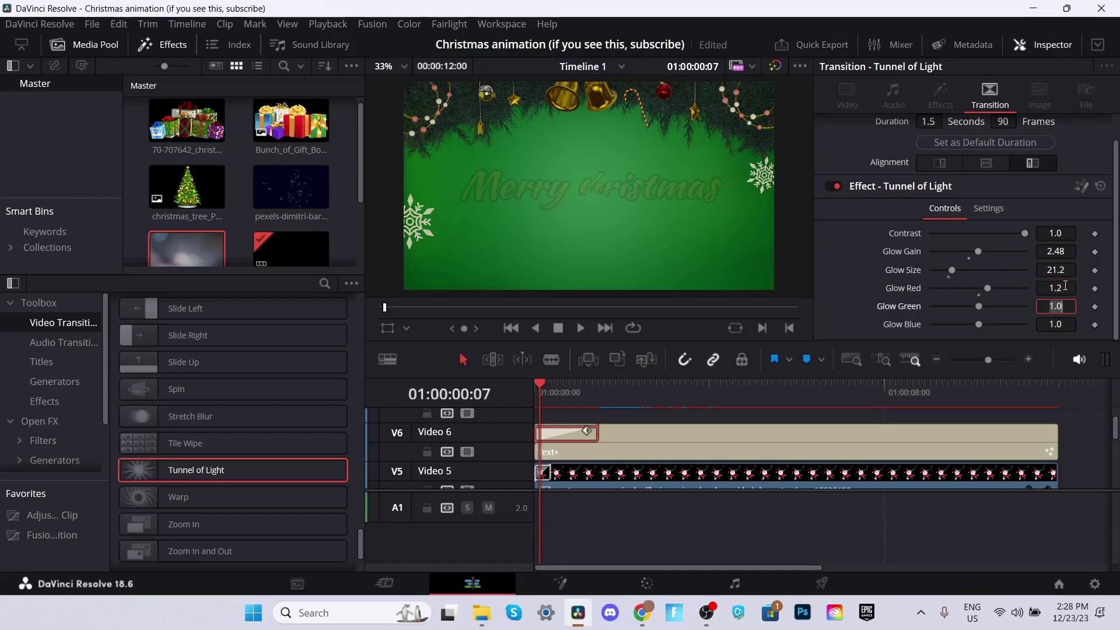
pyautogui.write('1.2')
pyautogui.press('Tab')
pyautogui.write('1.2')
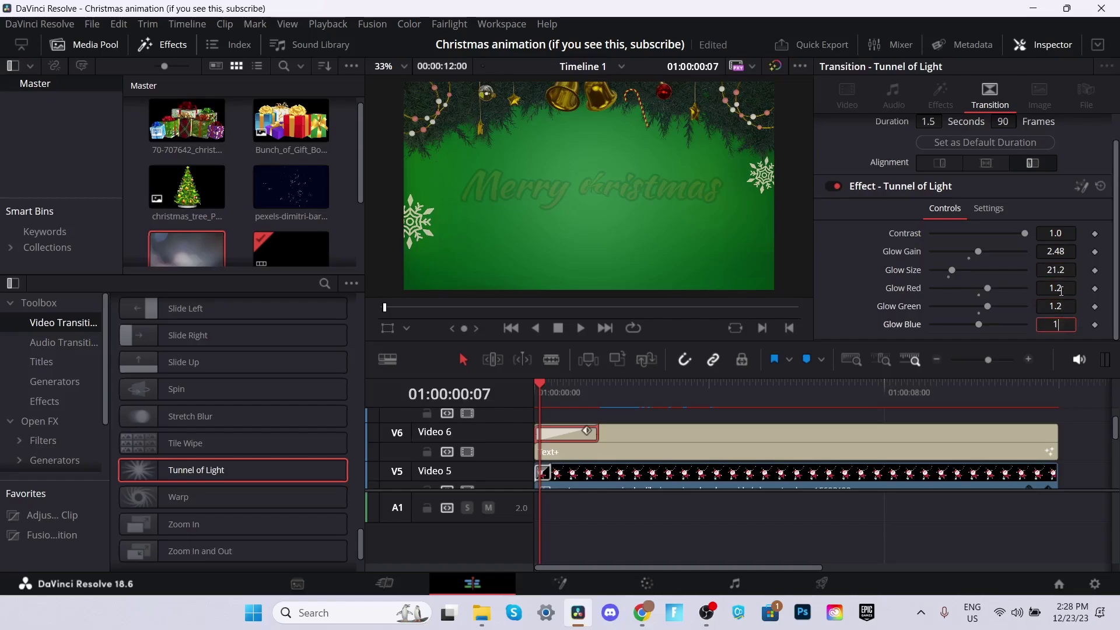
# Play back the opening seconds to review the title's Tunnel of Light transition.
pyautogui.click(536, 386)
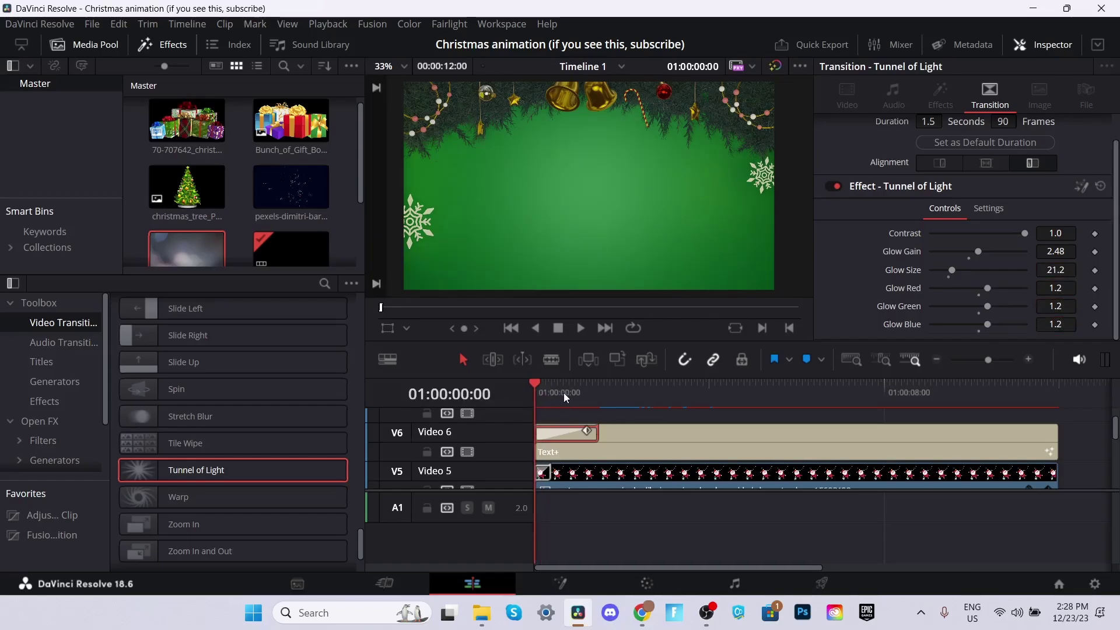
pyautogui.press('space')
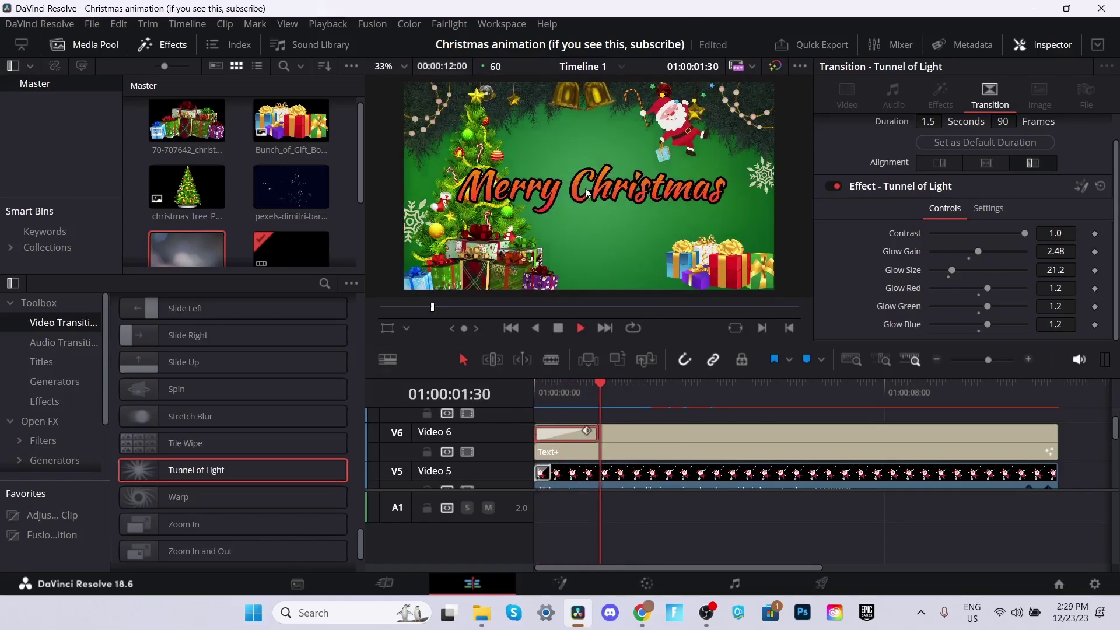
pyautogui.click(540, 385)
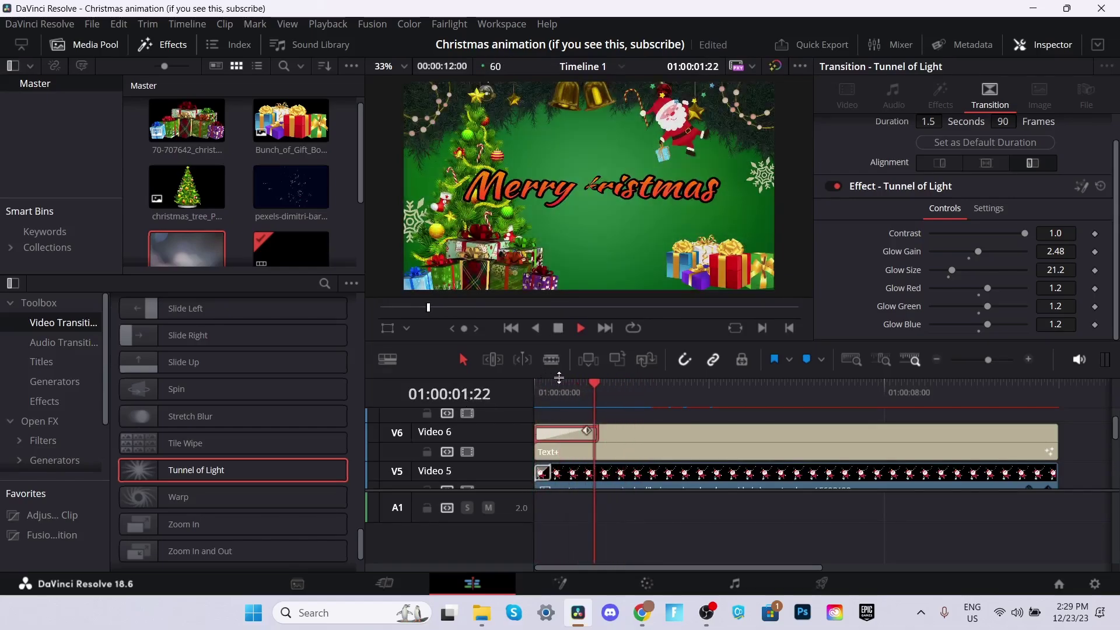
pyautogui.moveTo(559, 390); pyautogui.dragTo(483, 400)
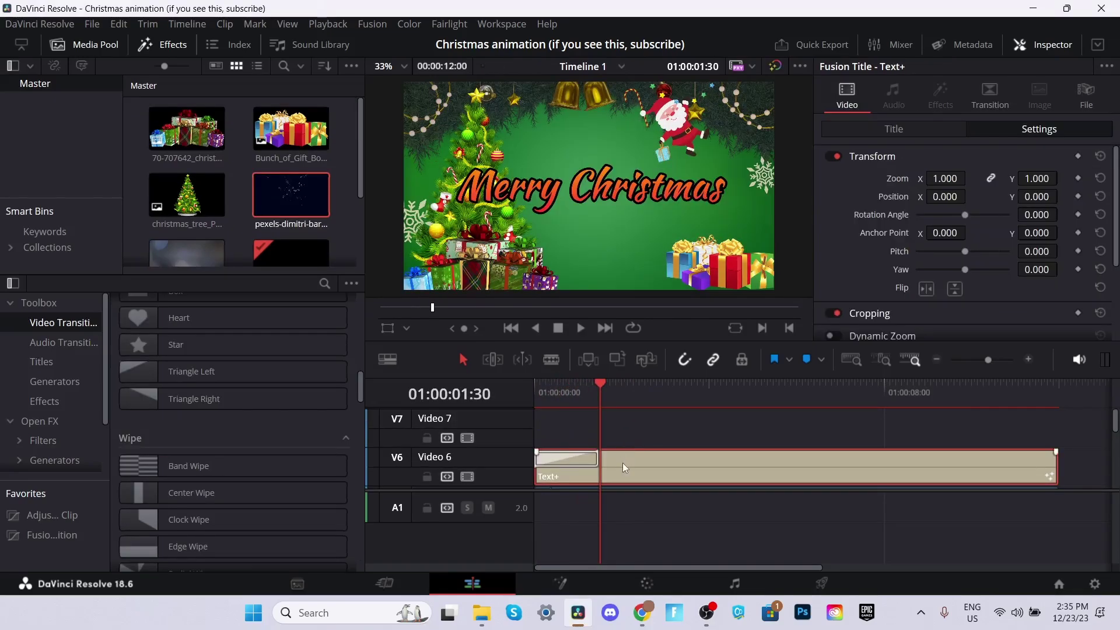
# Keyframe the title's zoom at 01:00:01:30, and set the zoom to 0.5 at 01:00:02:30.
pyautogui.click(596, 394)
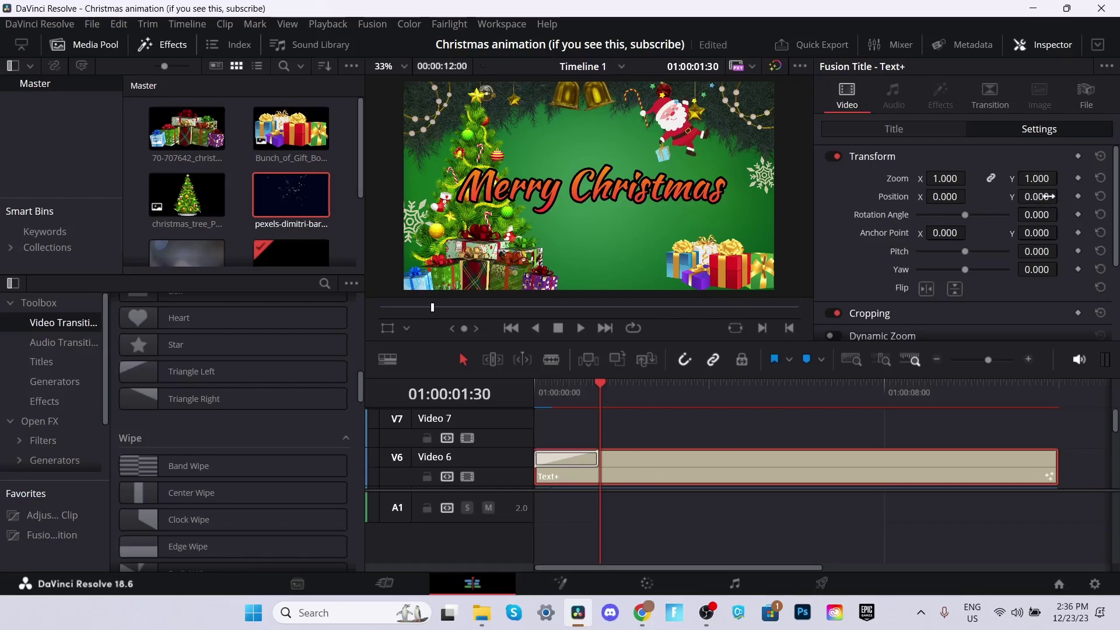
pyautogui.click(1078, 178)
pyautogui.moveTo(661, 390); pyautogui.dragTo(644, 390)
pyautogui.click(1030, 178)
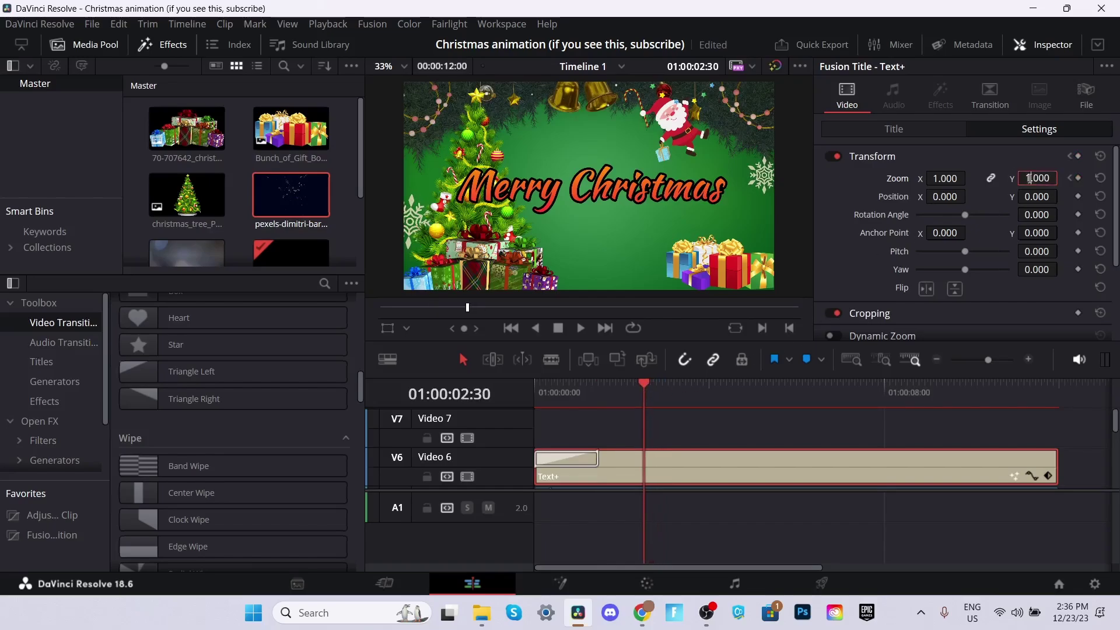
pyautogui.doubleClick(1029, 178)
pyautogui.write('0.5')
pyautogui.press('Return')
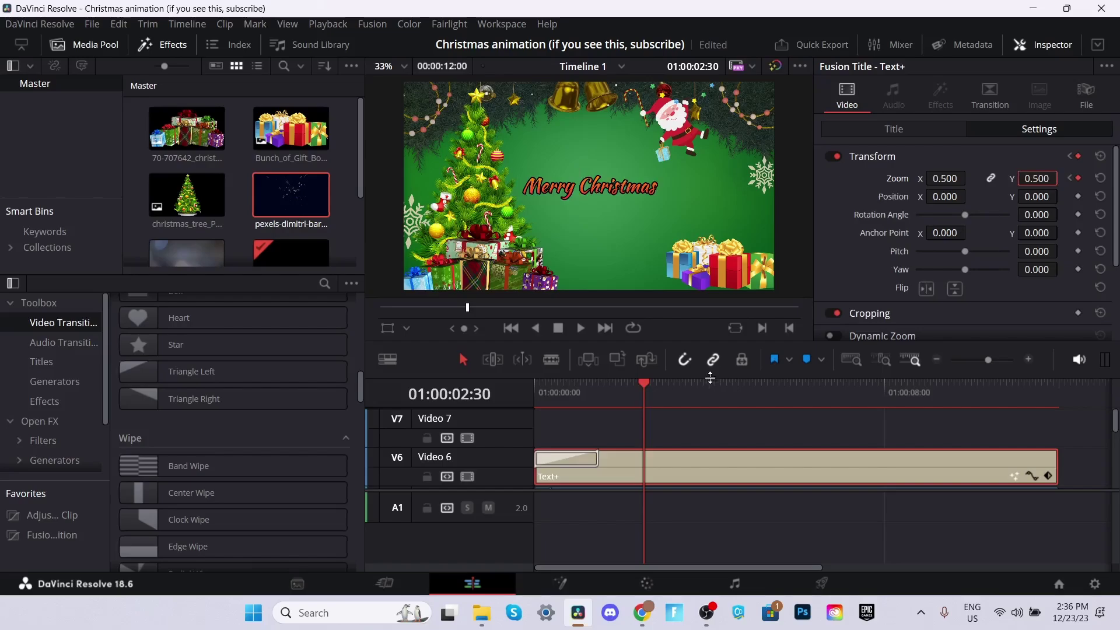
# Set the title's zoom to 1 at 01:00:03:30.
pyautogui.click(701, 389)
pyautogui.moveTo(700, 389); pyautogui.dragTo(688, 390)
pyautogui.click(1031, 178)
pyautogui.doubleClick(1031, 178)
pyautogui.write('1')
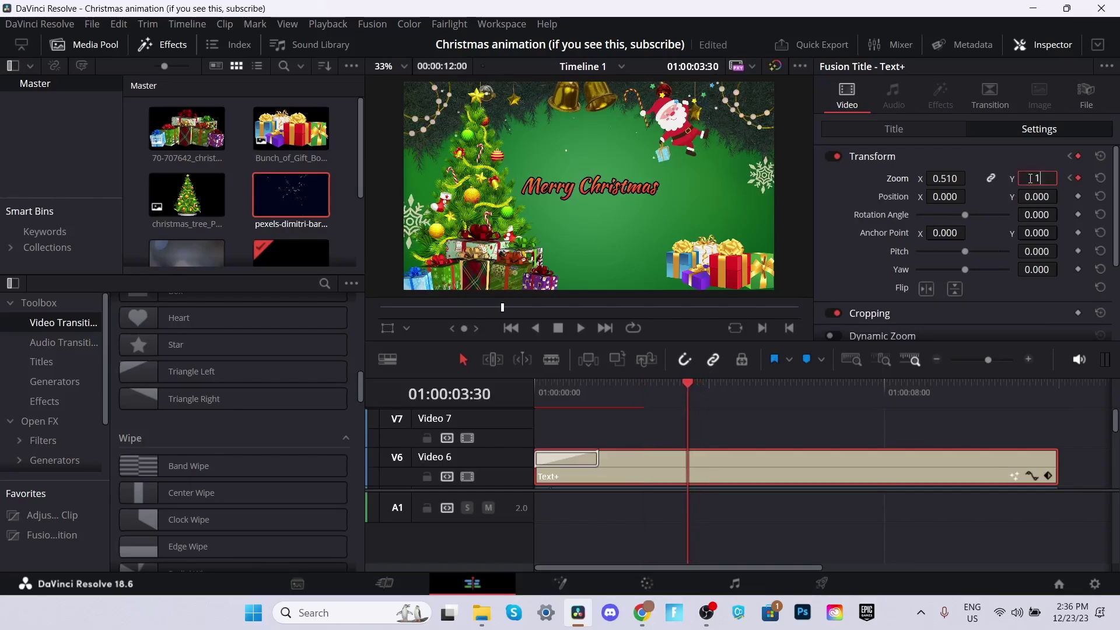
pyautogui.press('Return')
# Set the title's zoom to 0.5 at 01:00:04:30.
pyautogui.moveTo(765, 386); pyautogui.dragTo(731, 388)
pyautogui.doubleClick(1037, 178)
pyautogui.write('0.5')
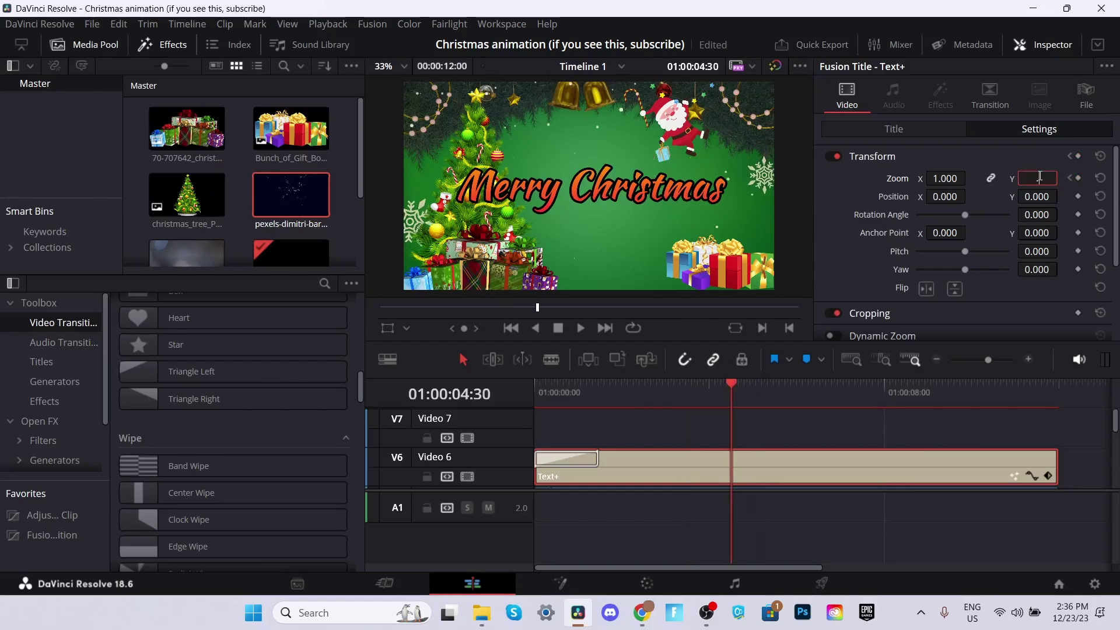
pyautogui.press('Return')
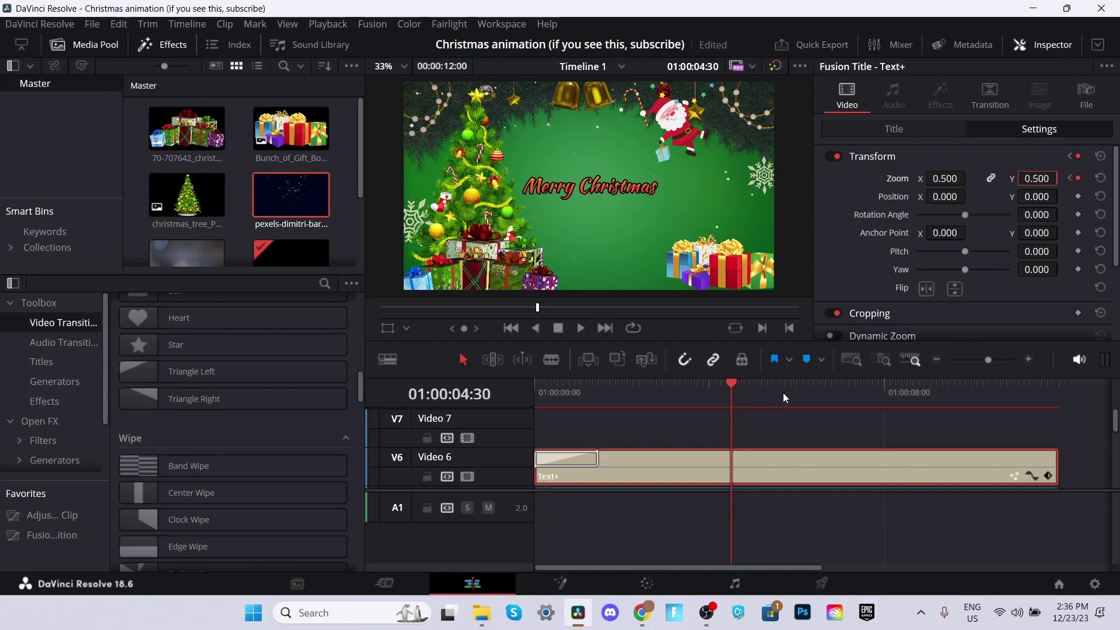
# Set the title's zoom to 1 at 01:00:05:30 and review the zoom animation.
pyautogui.moveTo(786, 390); pyautogui.dragTo(775, 387)
pyautogui.click(1028, 180)
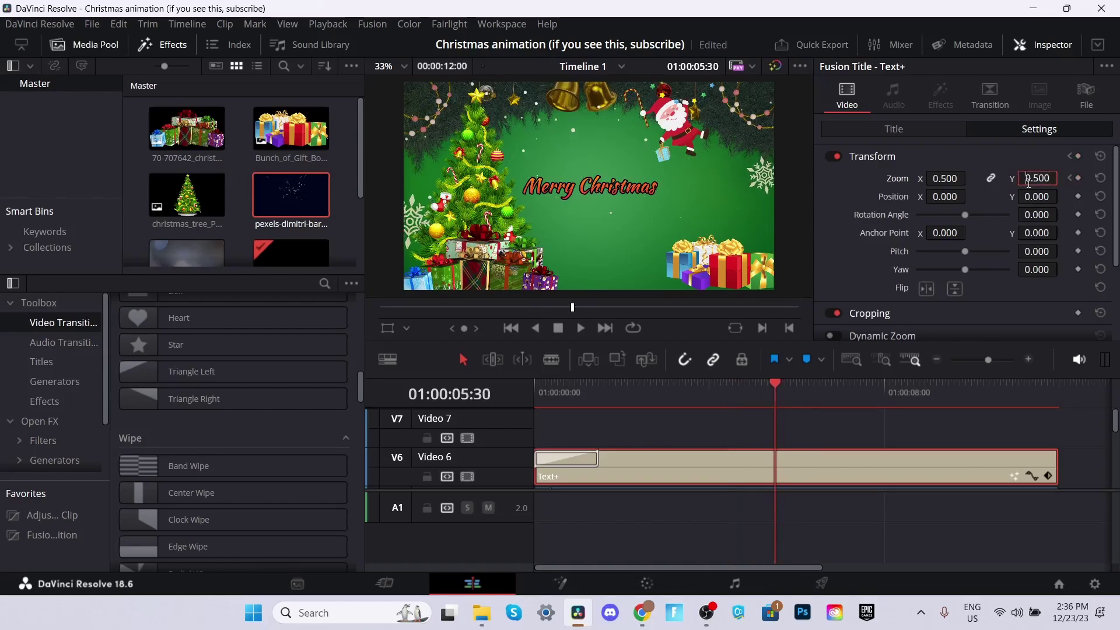
pyautogui.doubleClick(1028, 180)
pyautogui.write('1')
pyautogui.press('Return')
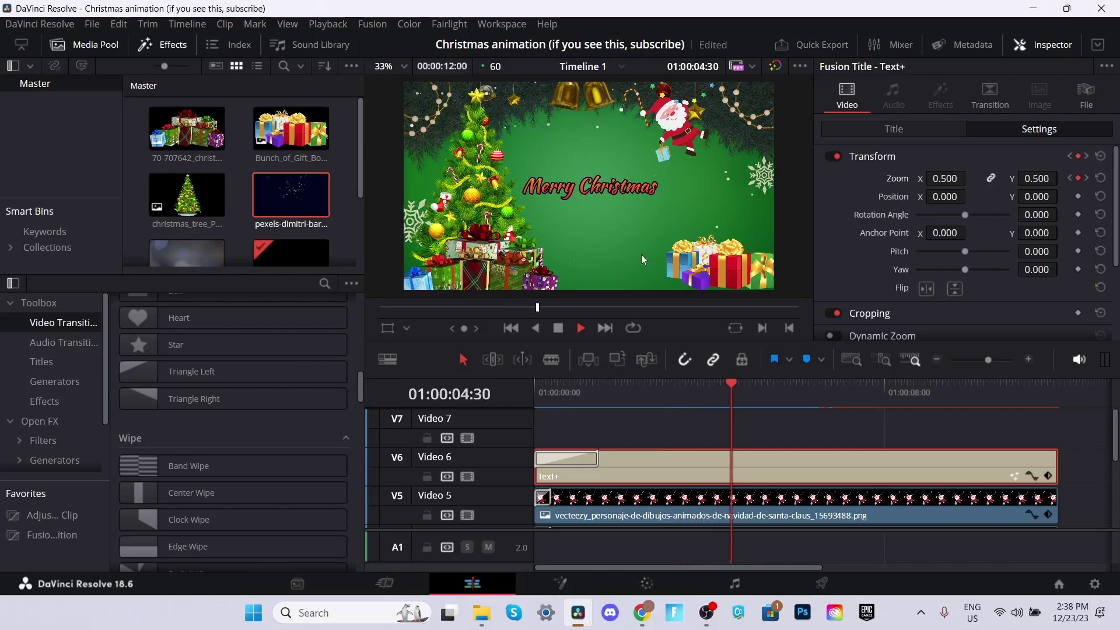
pyautogui.press('space')
pyautogui.moveTo(782, 401); pyautogui.dragTo(668, 397)
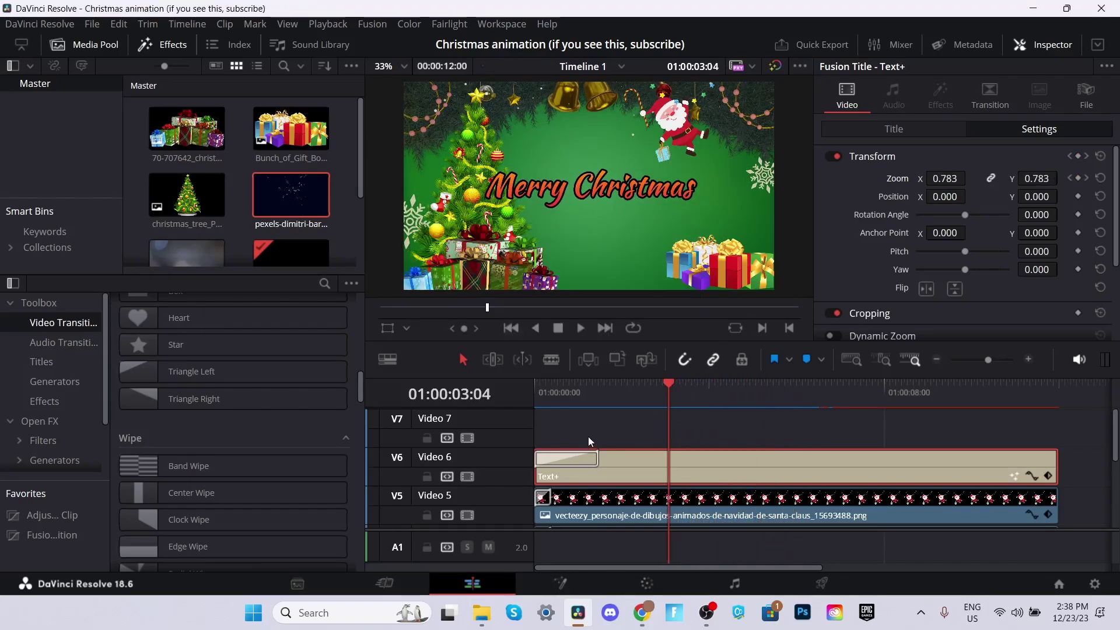
# Copy the title's Tunnel of Light transition to the end of the title clip.
pyautogui.click(587, 455)
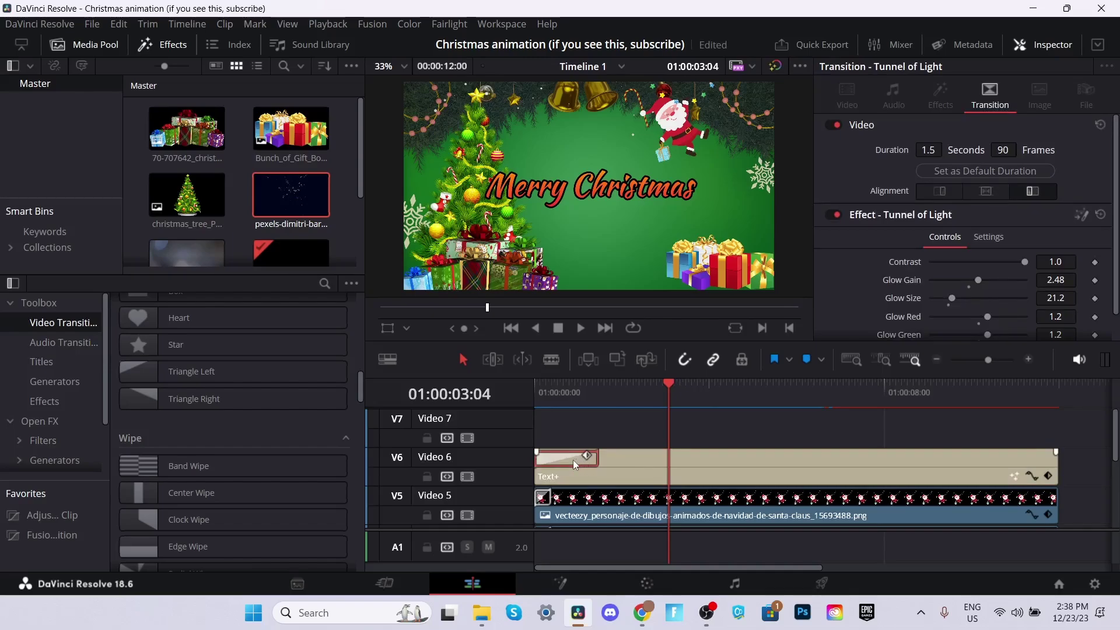
pyautogui.moveTo(1031, 453); pyautogui.dragTo(1038, 453)
# Add fade-outs at the ends of the Santa, gift, tree and background clips on tracks Video 5 down to Video 1.
pyautogui.scroll(-1, 1038, 453)
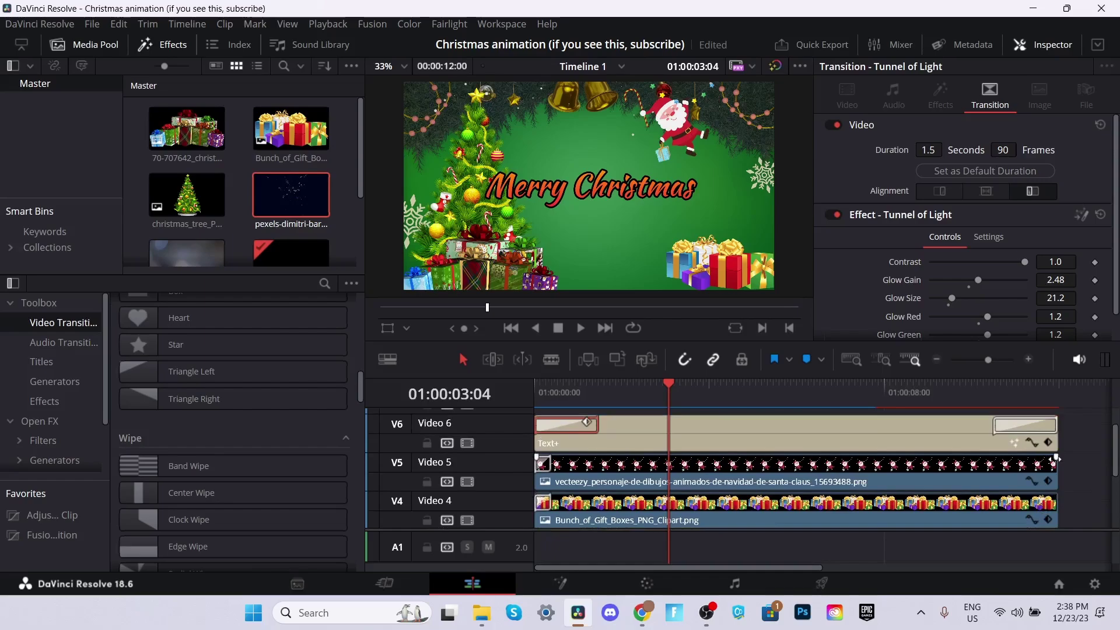
pyautogui.moveTo(1055, 458); pyautogui.dragTo(1034, 460)
pyautogui.click(1058, 388)
pyautogui.click(1028, 360)
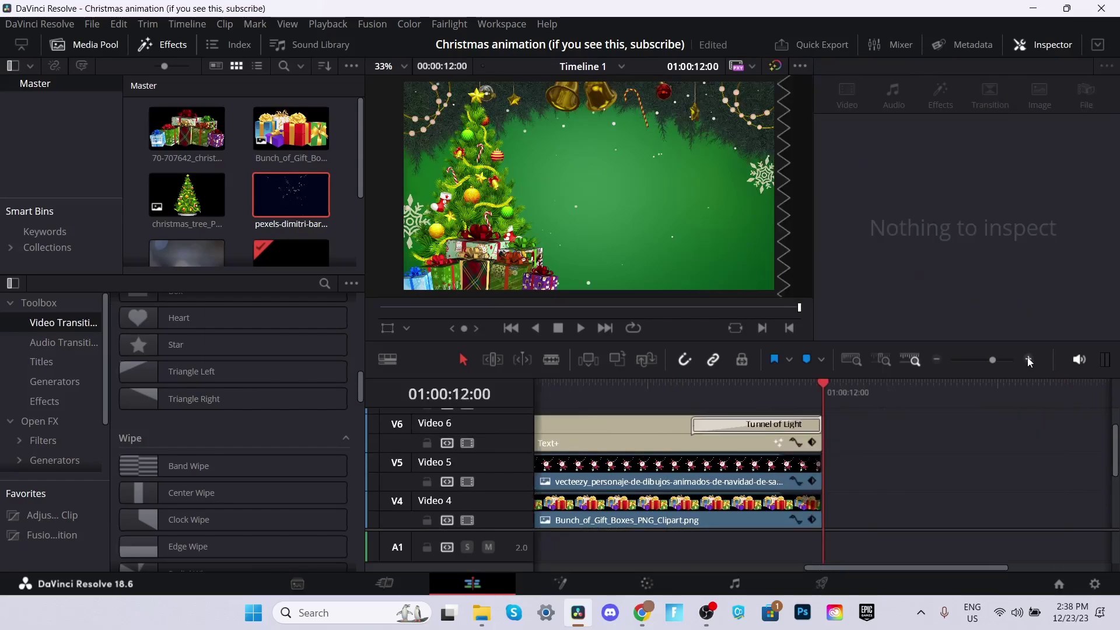
pyautogui.click(1029, 361)
pyautogui.scroll(-2, 730, 427)
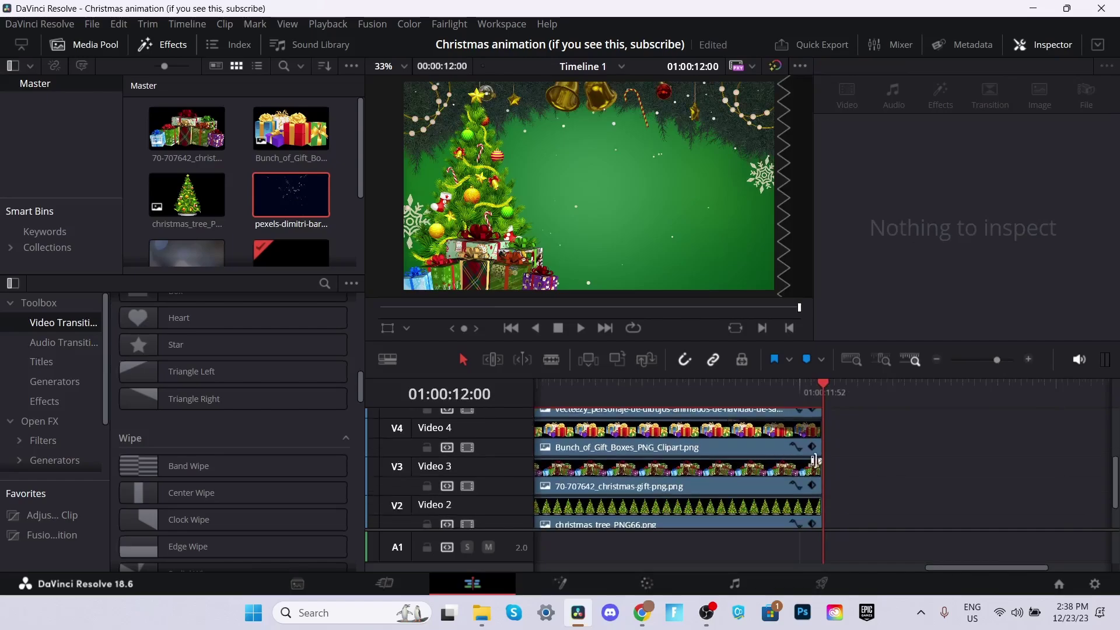
pyautogui.moveTo(817, 461); pyautogui.dragTo(740, 460)
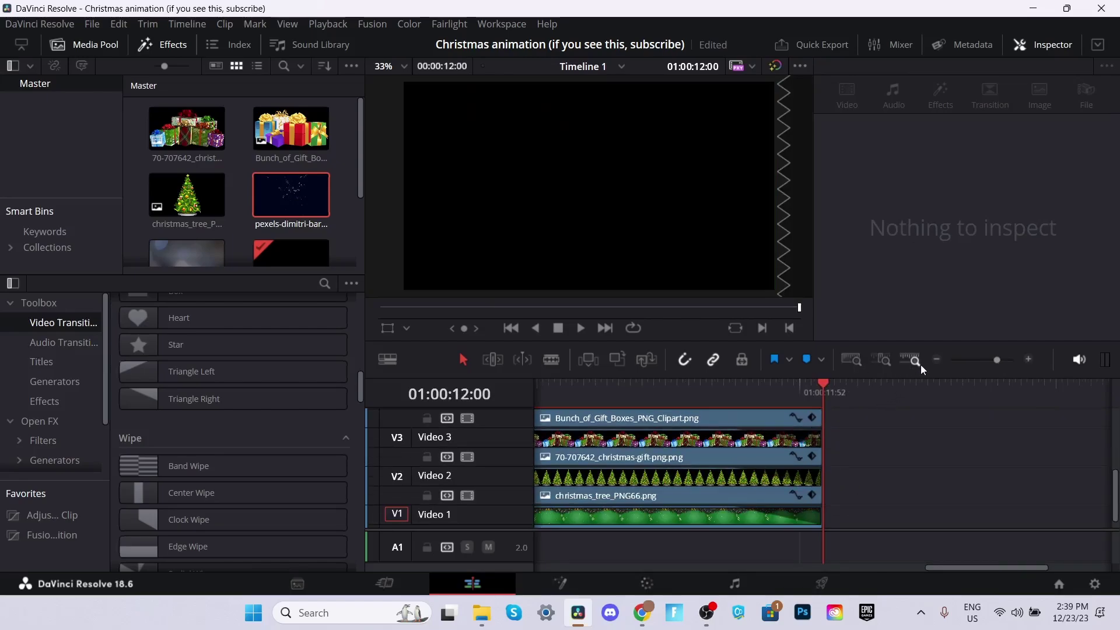
pyautogui.click(937, 359)
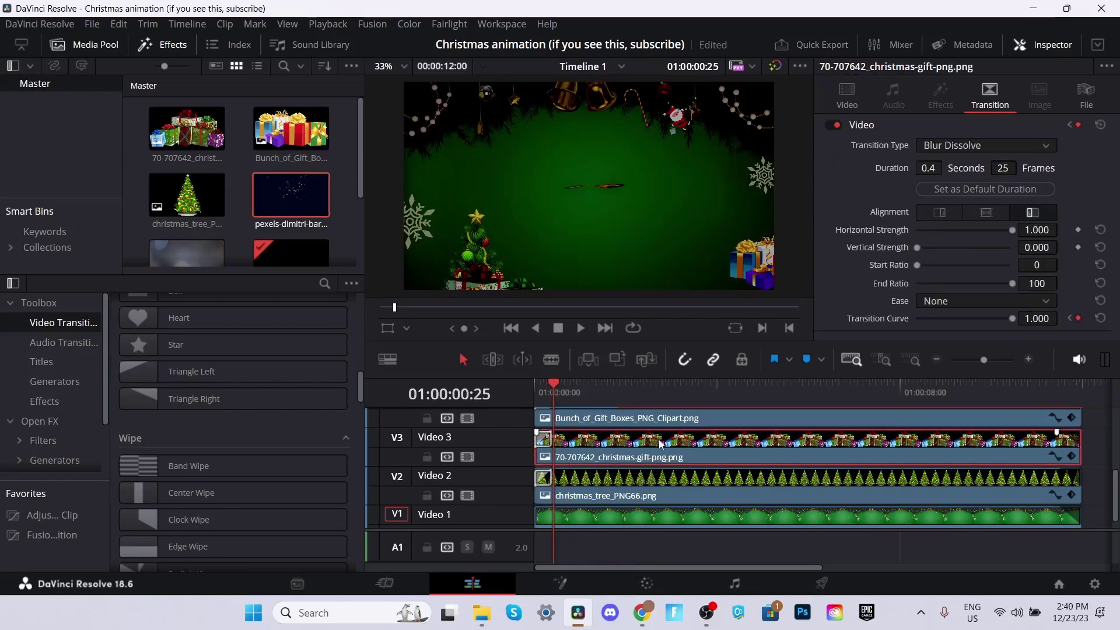
pyautogui.scroll(4, 635, 467)
pyautogui.click(635, 463)
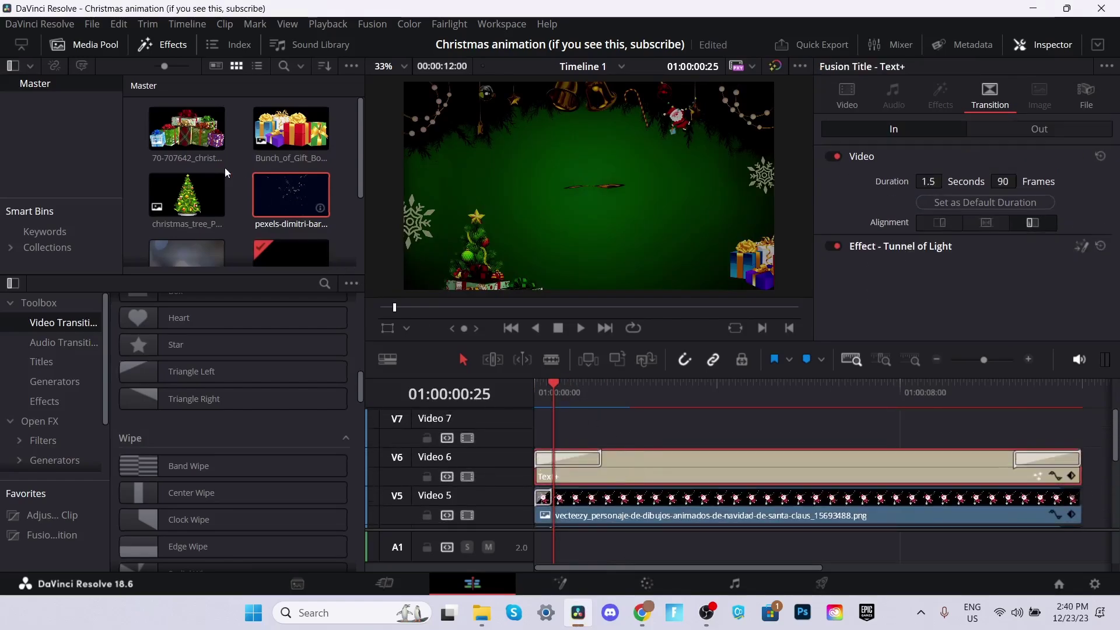
pyautogui.scroll(-1, 225, 171)
pyautogui.click(198, 218)
pyautogui.moveTo(197, 218); pyautogui.dragTo(548, 427)
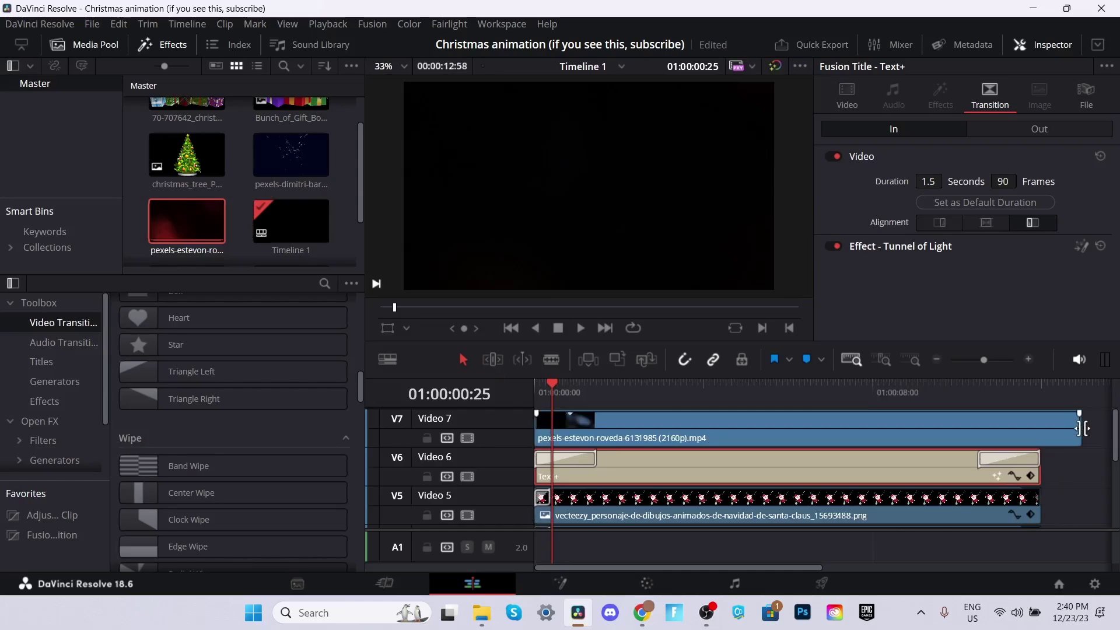
pyautogui.moveTo(1084, 428); pyautogui.dragTo(1045, 430)
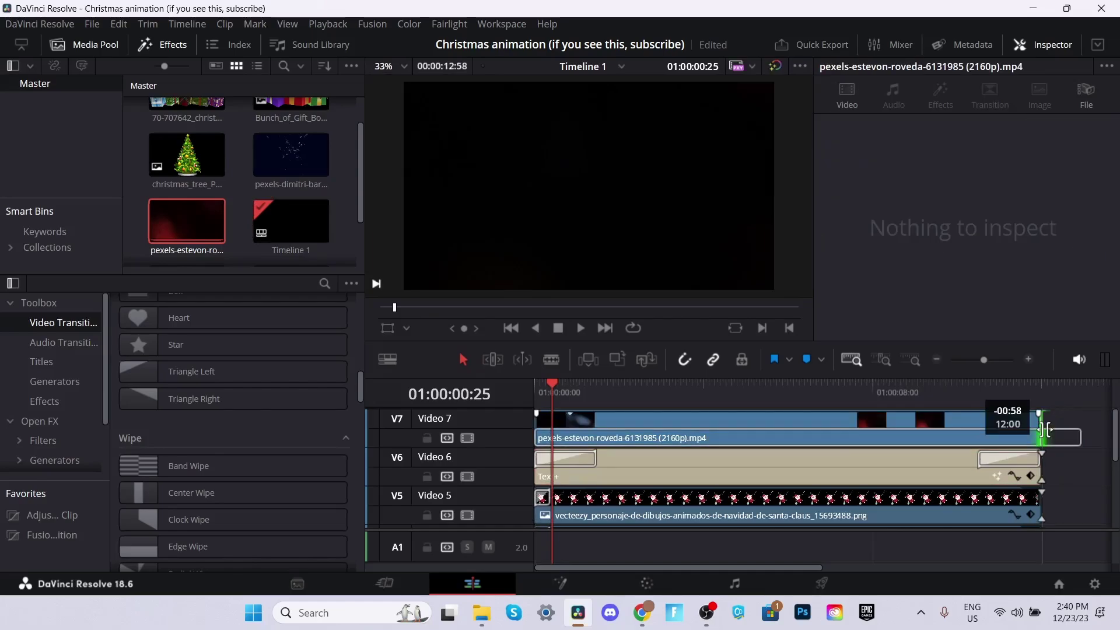
# Set the Video 7 overlay clip's composite mode to Add and its opacity to 35.
pyautogui.click(846, 423)
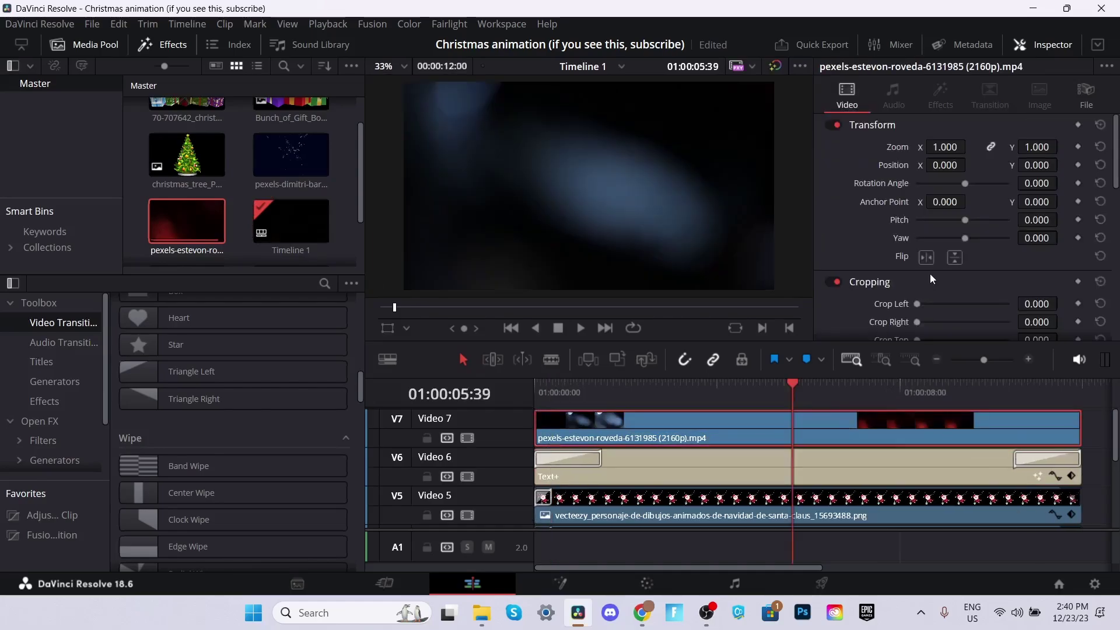
pyautogui.scroll(-5, 930, 274)
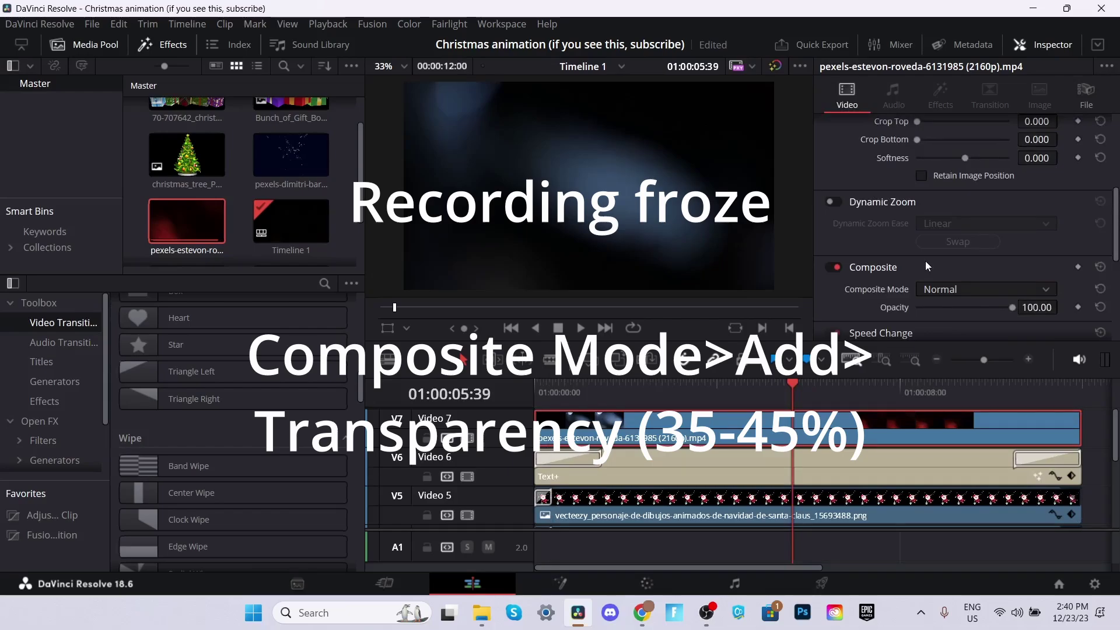
pyautogui.click(986, 289)
pyautogui.click(986, 306)
pyautogui.scroll(-2, 925, 261)
pyautogui.click(1035, 234)
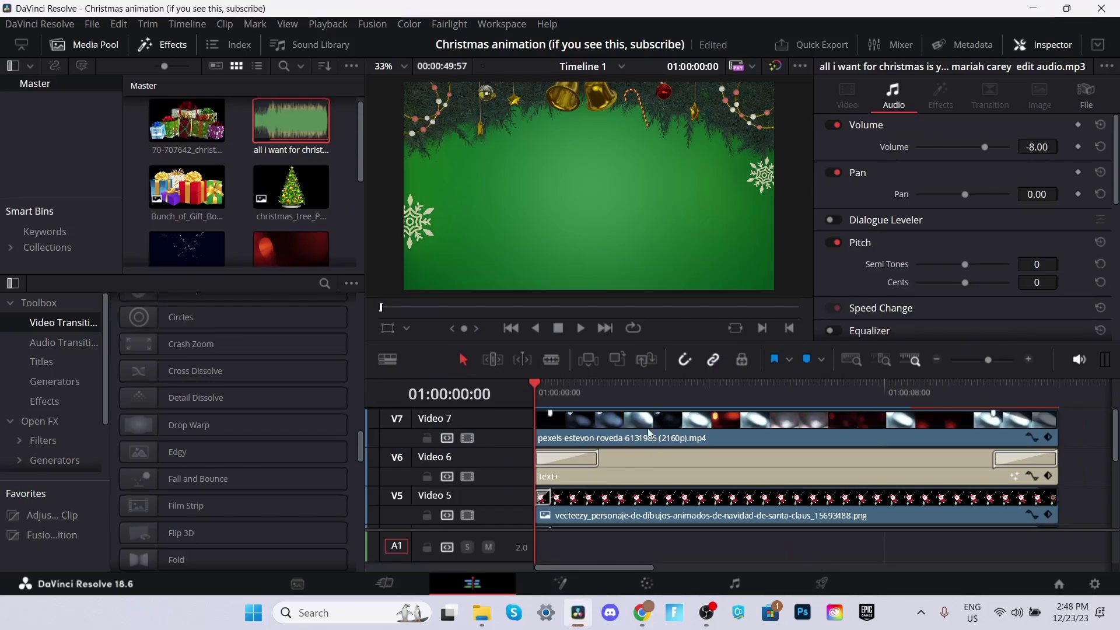
pyautogui.click(649, 434)
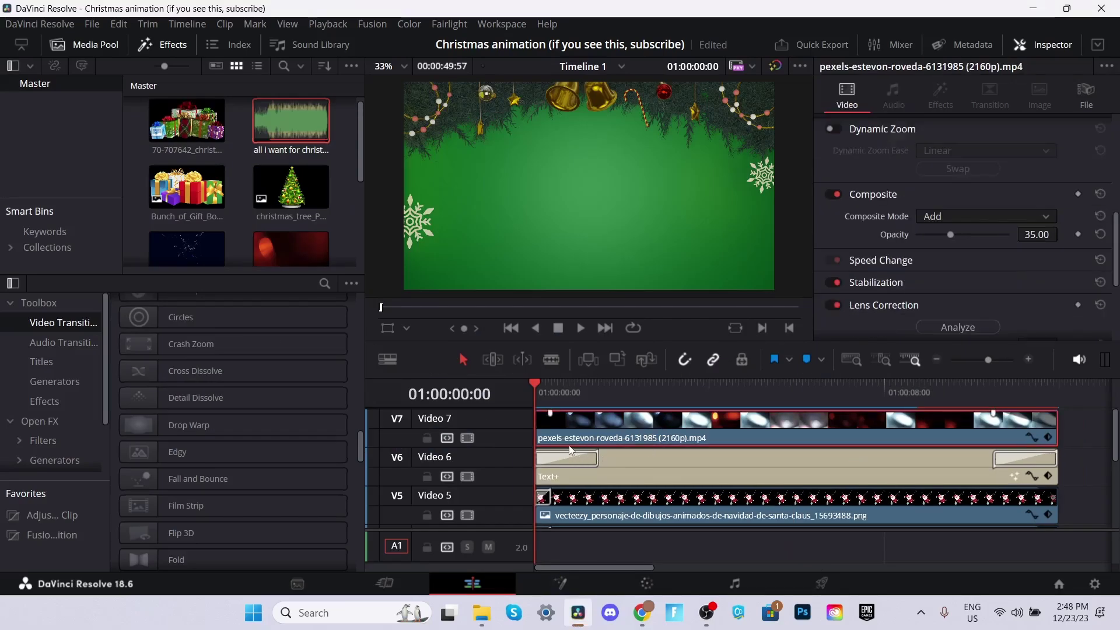
# Place an Adjustment Clip on a new Video 8 track, starting at 01:00:01:30 where the title's opening transition ends.
pyautogui.click(600, 398)
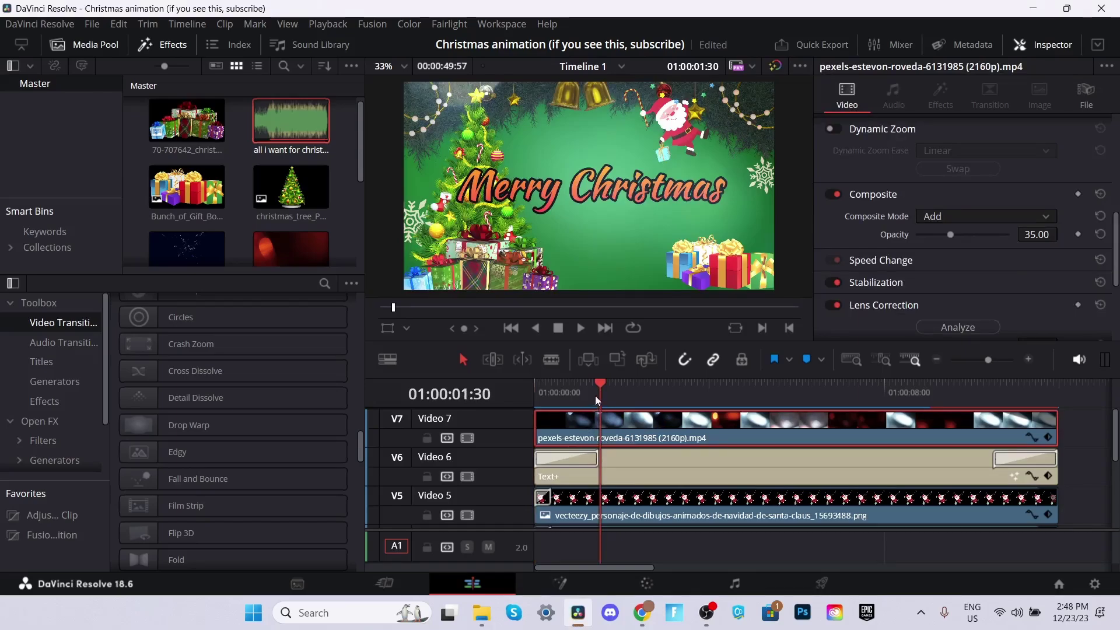
pyautogui.press('space')
pyautogui.click(598, 395)
pyautogui.click(598, 395)
pyautogui.press('space')
pyautogui.scroll(-1, 67, 388)
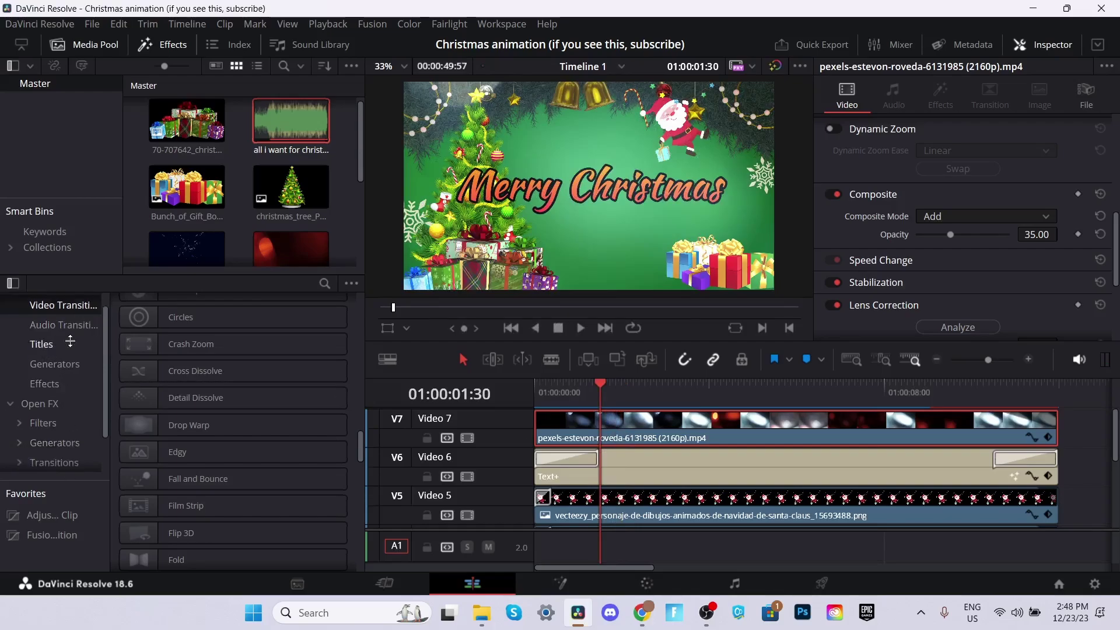
pyautogui.click(44, 374)
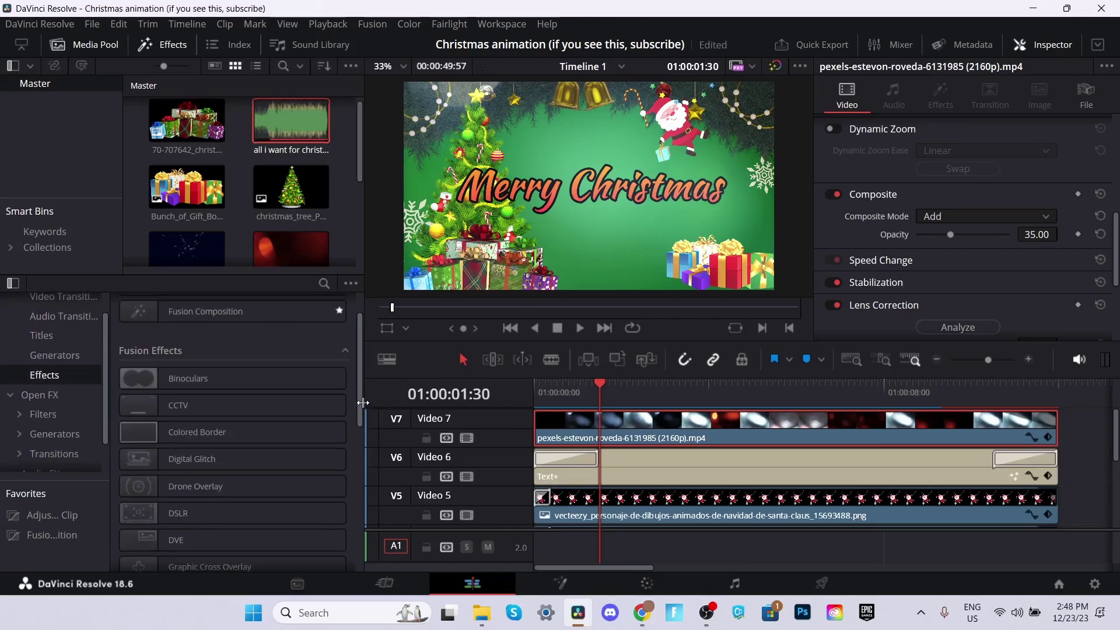
pyautogui.moveTo(366, 416); pyautogui.dragTo(358, 417)
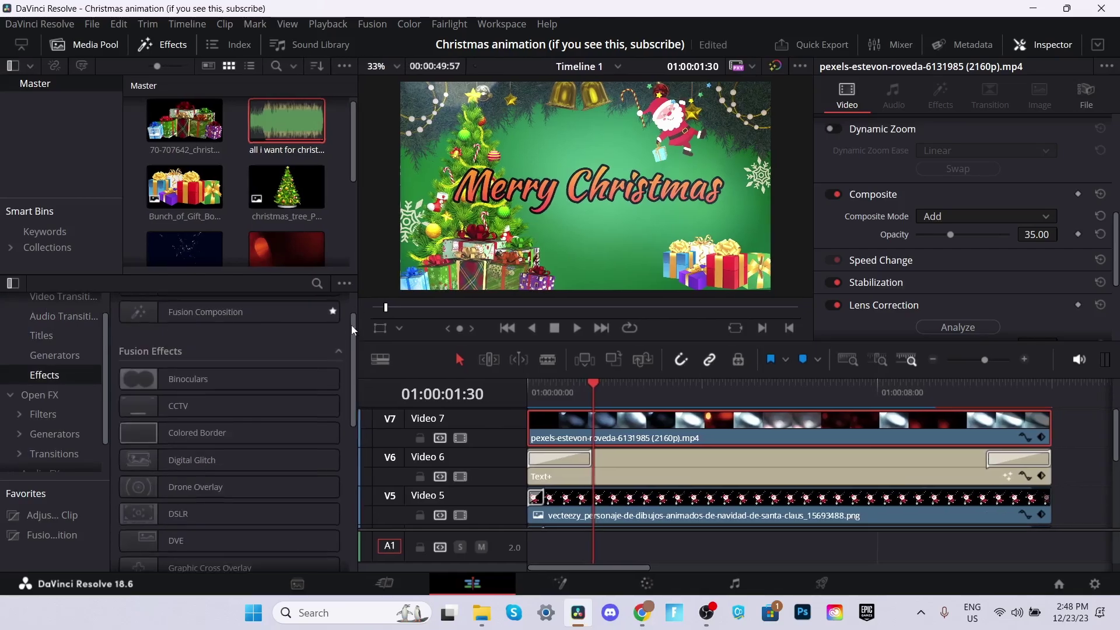
pyautogui.moveTo(352, 324); pyautogui.dragTo(302, 303)
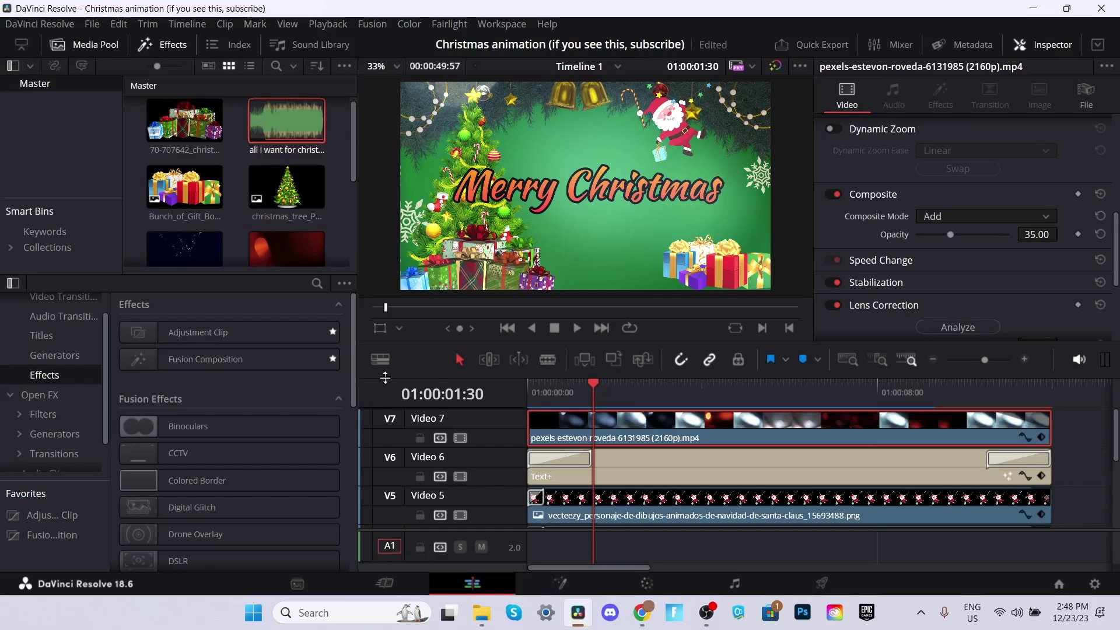
pyautogui.moveTo(192, 332); pyautogui.dragTo(602, 419)
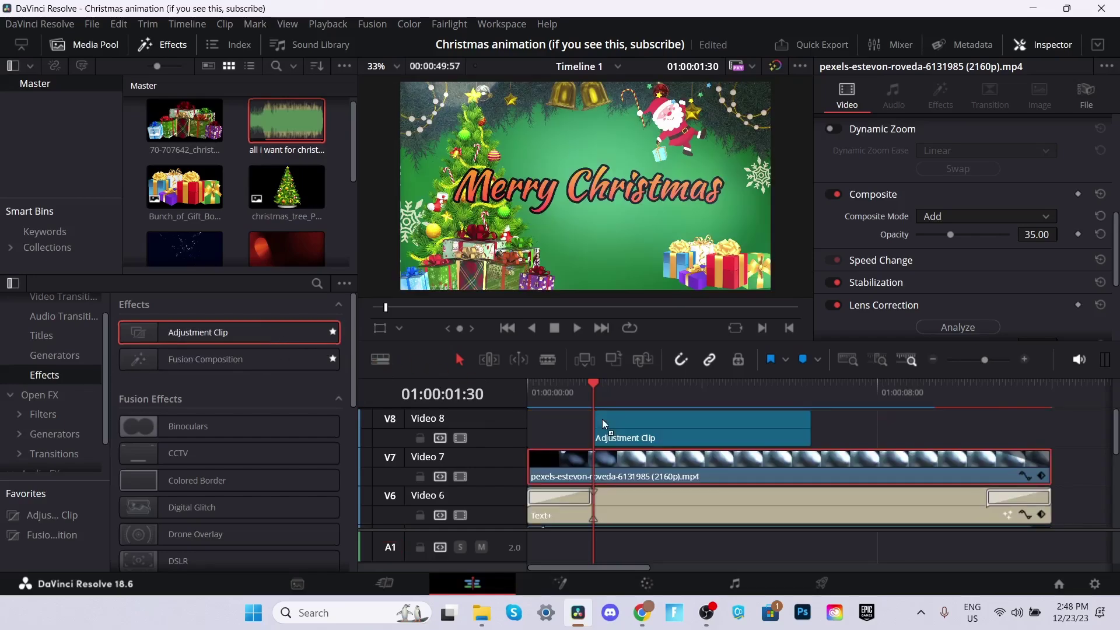
pyautogui.click(604, 425)
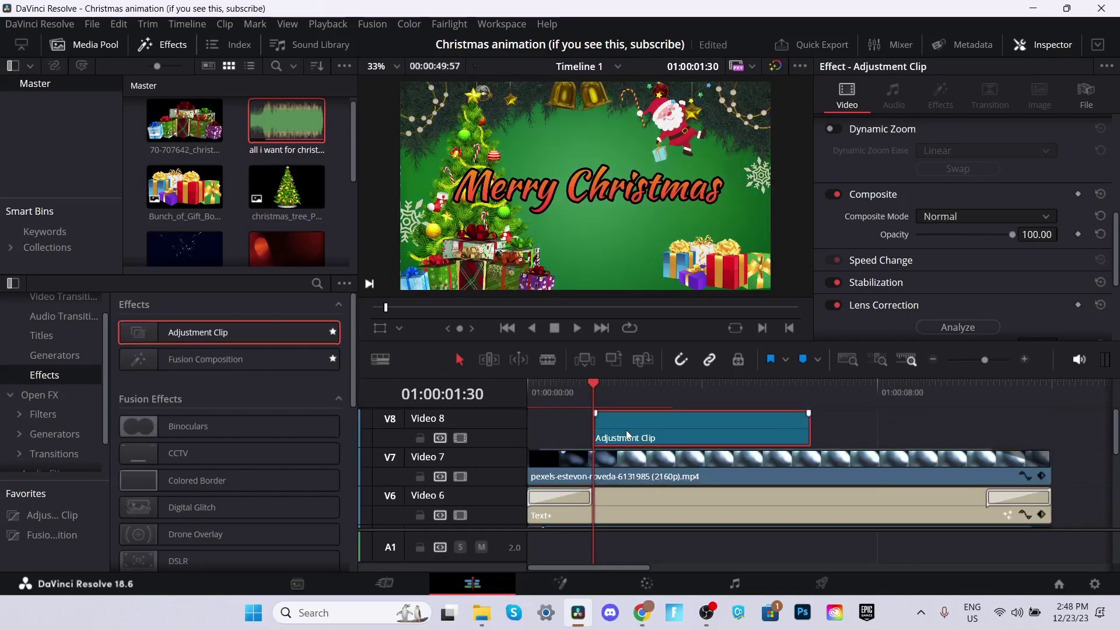
# Open the adjustment clip in Fusion and go to frame 25.
pyautogui.rightClick(625, 430)
pyautogui.click(699, 328)
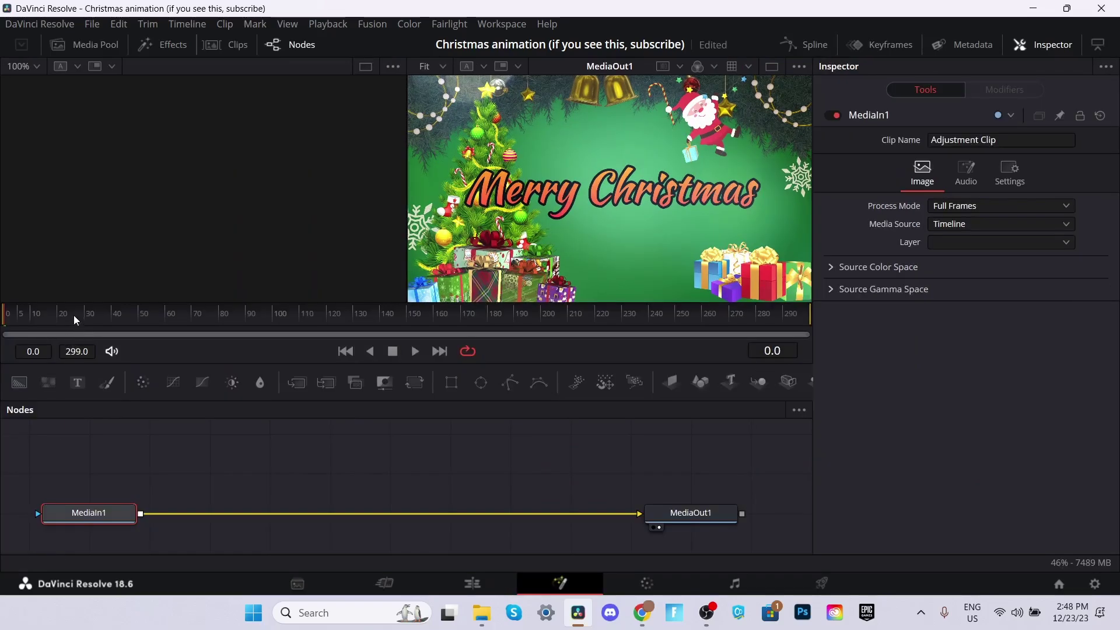
pyautogui.click(71, 313)
pyautogui.press('Right')
pyautogui.click(774, 350)
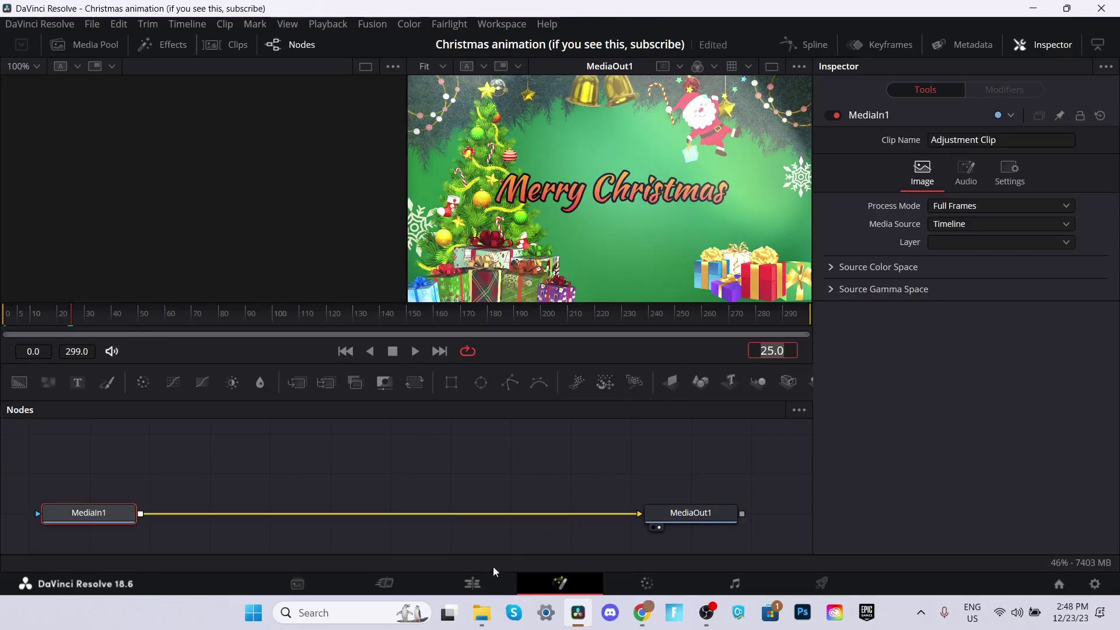
# Back on the edit timeline, split the adjustment clip at 01:00:01:55 and delete the part after the cut.
pyautogui.click(481, 578)
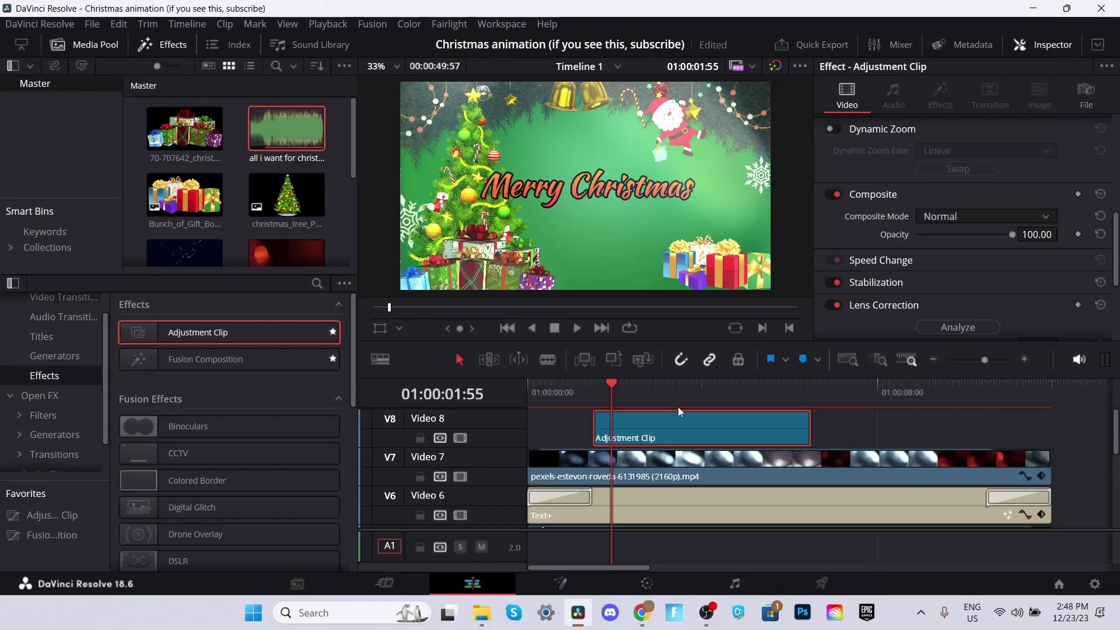
pyautogui.hotkey('ctrl', 'b')
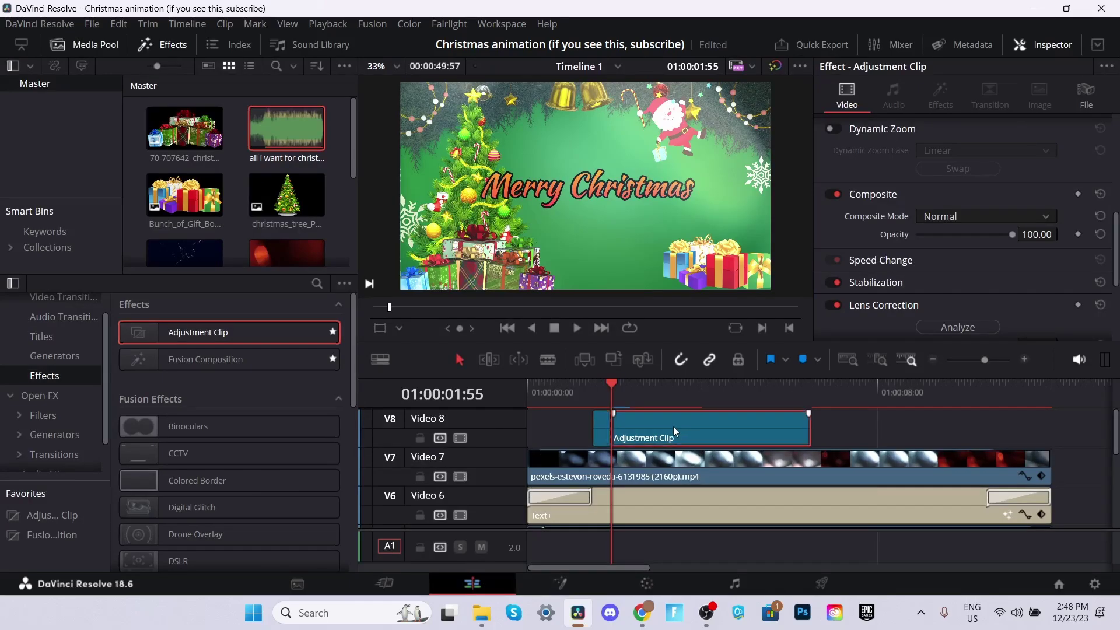
pyautogui.press('BackSpace')
# Open the shortened adjustment clip in Fusion and insert Clean Beat Shake (25).setting from Downloads between MediaIn1 and MediaOut1.
pyautogui.click(594, 391)
pyautogui.rightClick(605, 429)
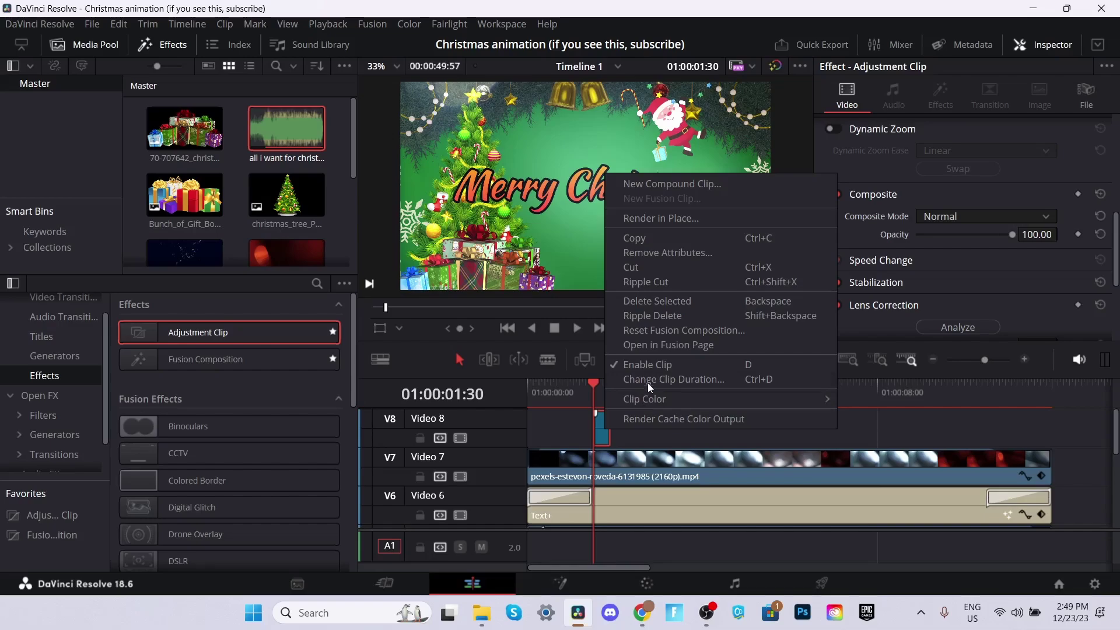
pyautogui.click(670, 344)
pyautogui.click(481, 613)
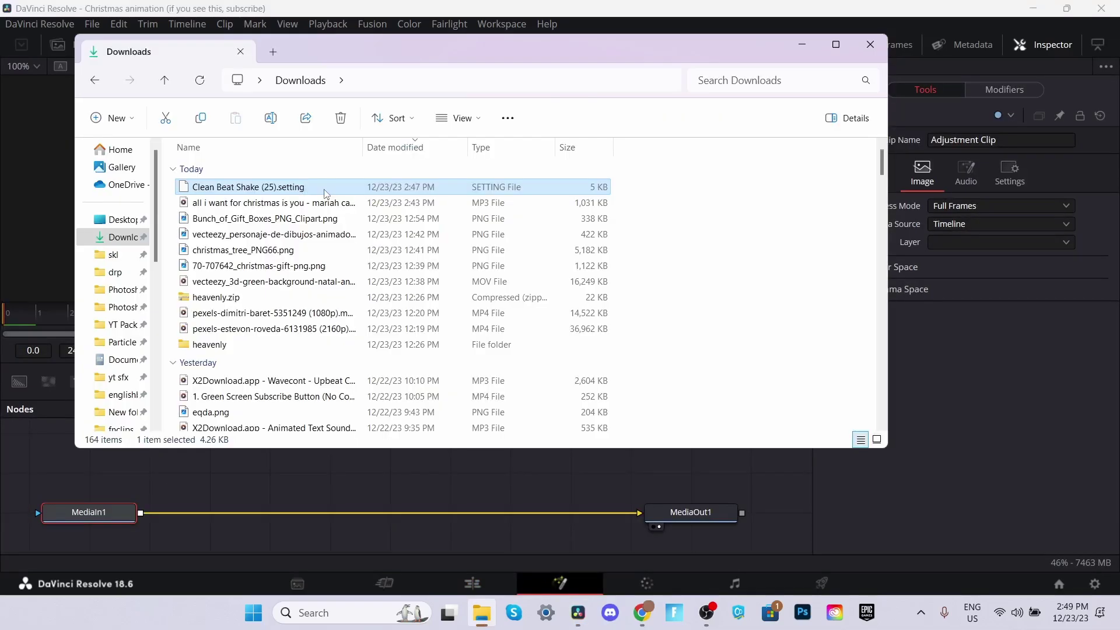
pyautogui.moveTo(328, 195); pyautogui.dragTo(402, 498)
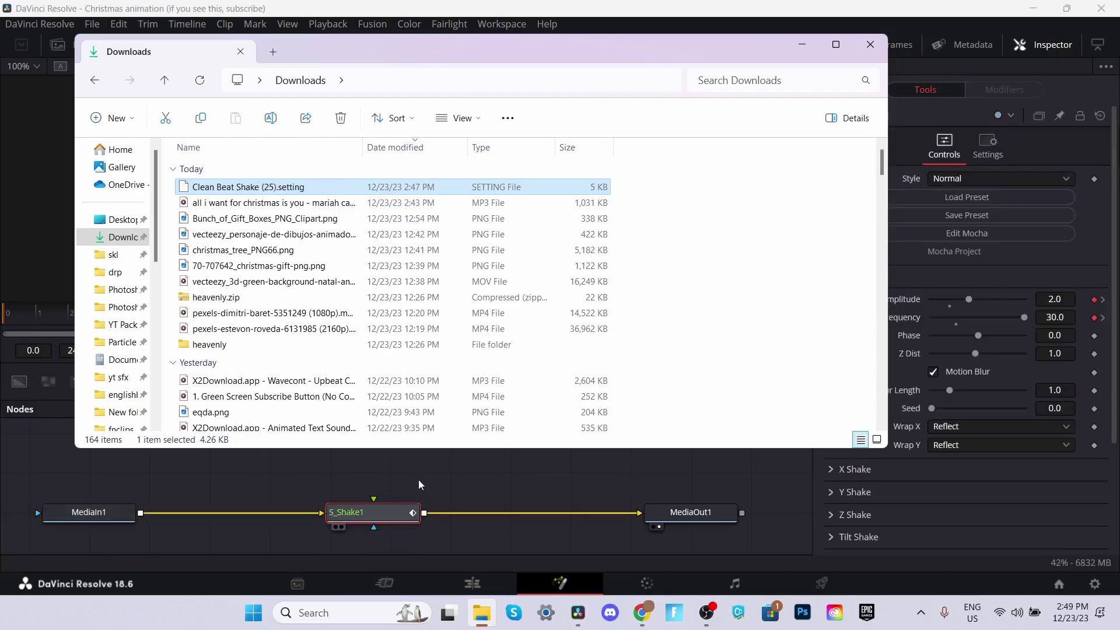
pyautogui.click(418, 479)
pyautogui.moveTo(360, 517); pyautogui.dragTo(390, 512)
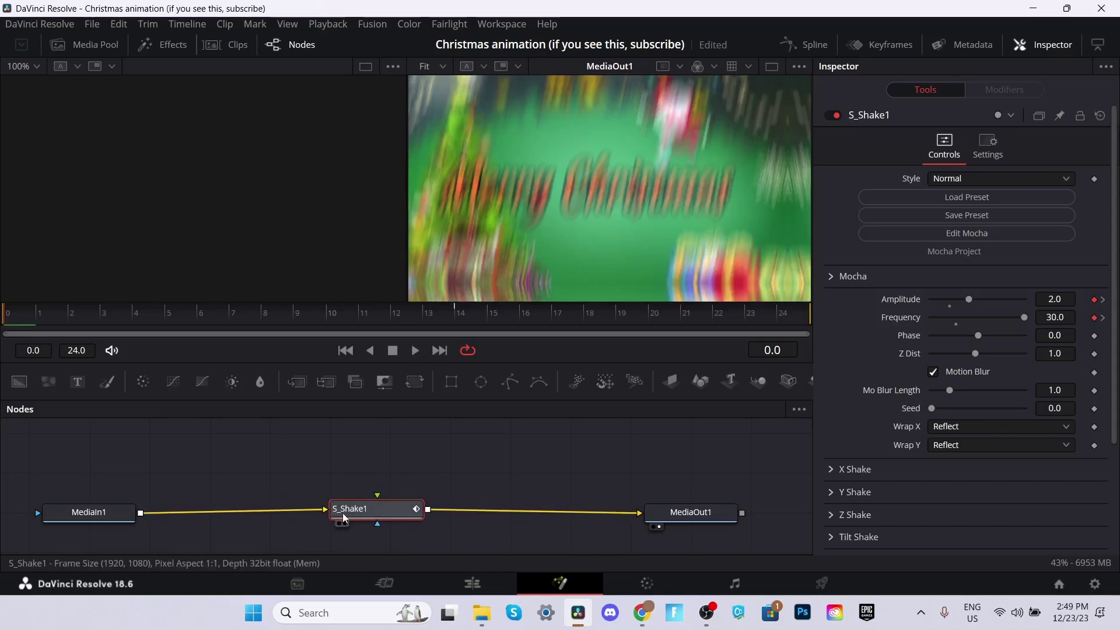
# Return to the edit timeline, enable Render Cache Color Output for the adjustment clip and save the project.
pyautogui.click(472, 583)
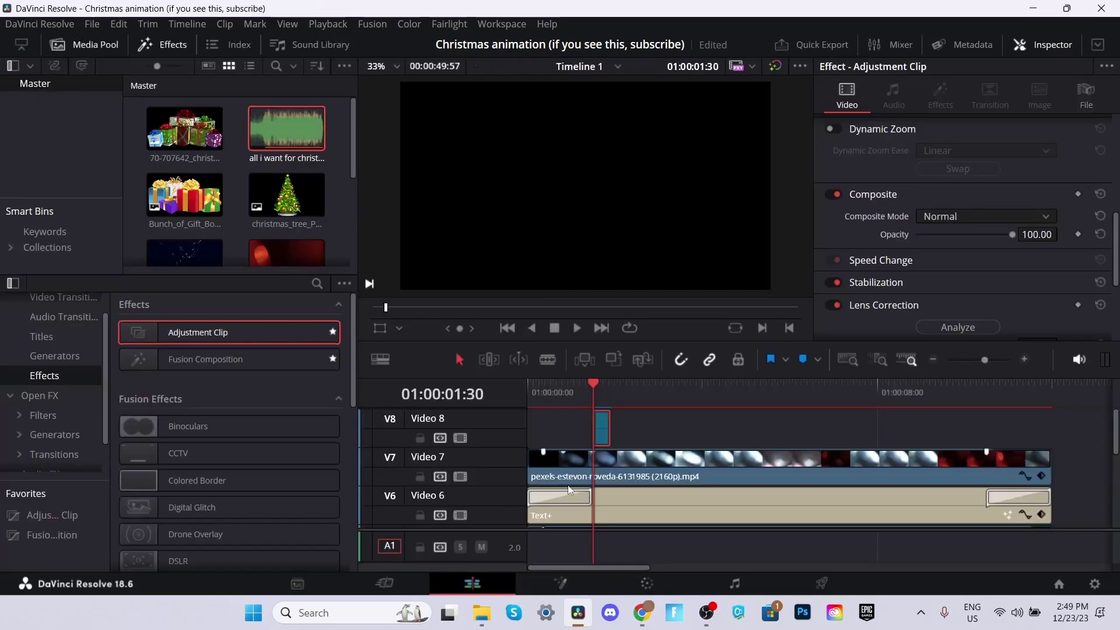
pyautogui.rightClick(604, 431)
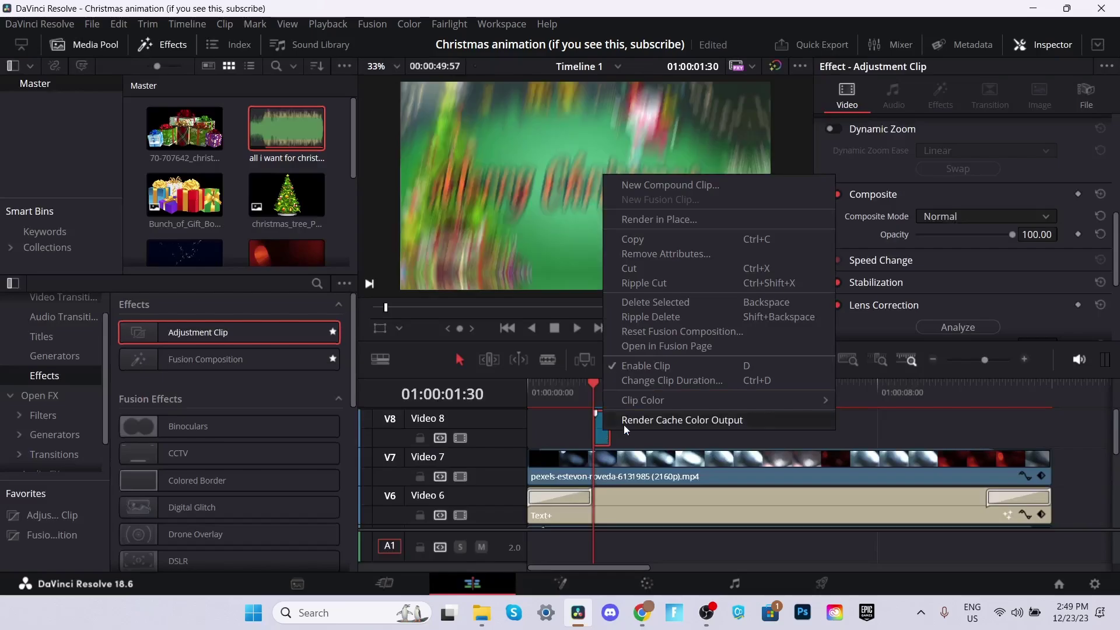
pyautogui.click(624, 425)
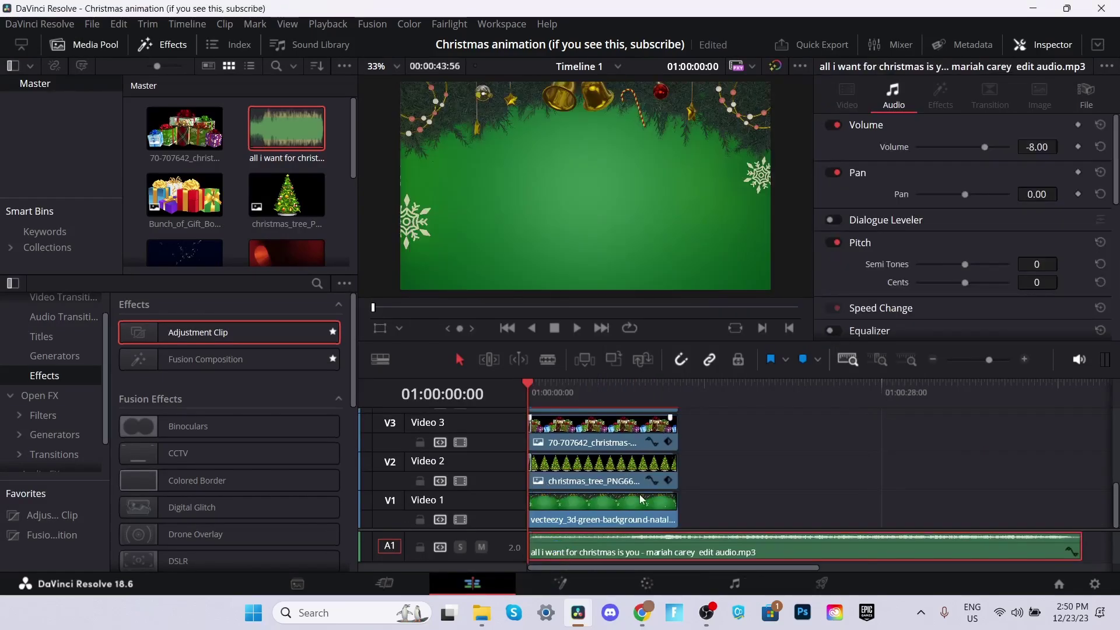
pyautogui.hotkey('ctrl', 's')
# Play the timeline with its music from 01:00:09:20 to review the ending.
pyautogui.click(653, 389)
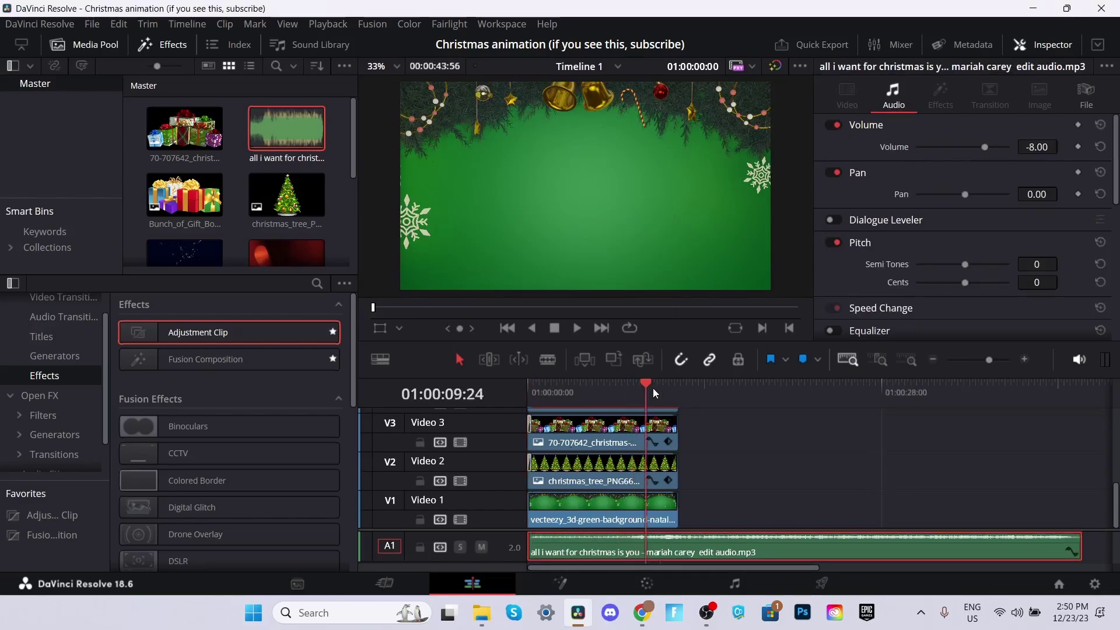
pyautogui.click(645, 389)
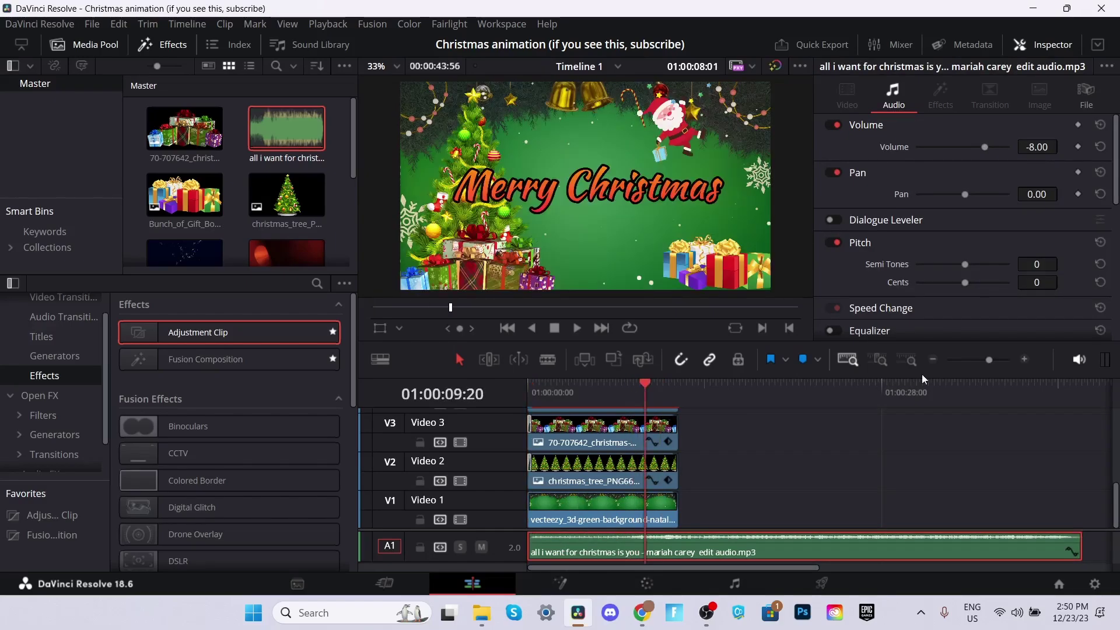
pyautogui.click(1025, 360)
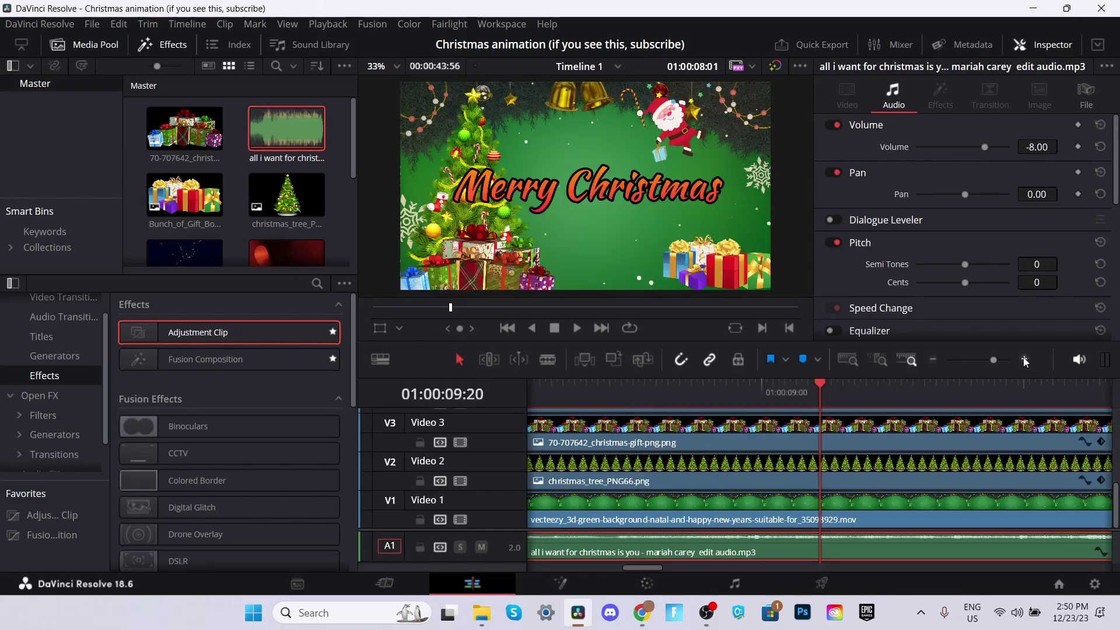
pyautogui.click(933, 360)
pyautogui.press('space')
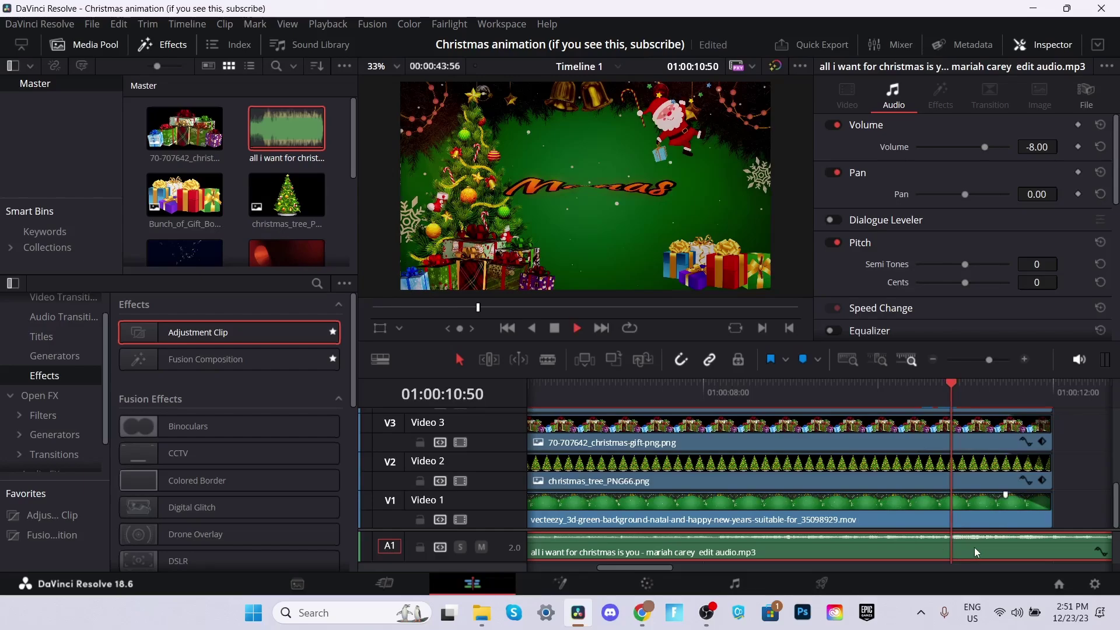
# Add a marker to the music clip at 01:00:10:50, trim the clip's start to just before it, and move the clip near the timeline's start.
pyautogui.click(804, 360)
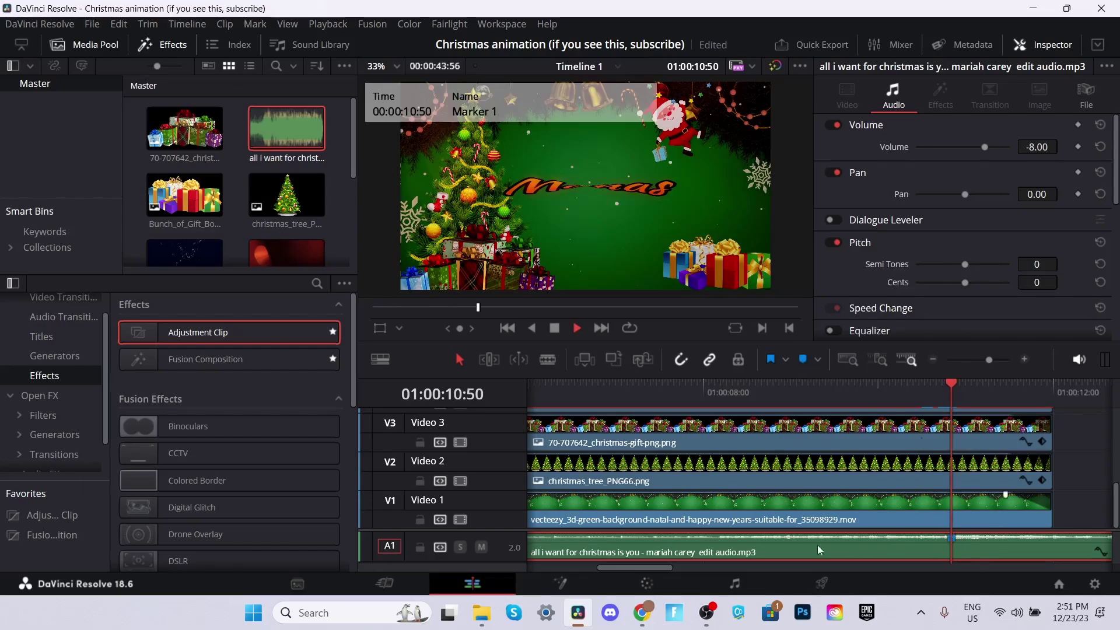
pyautogui.hotkey('shift', 'z')
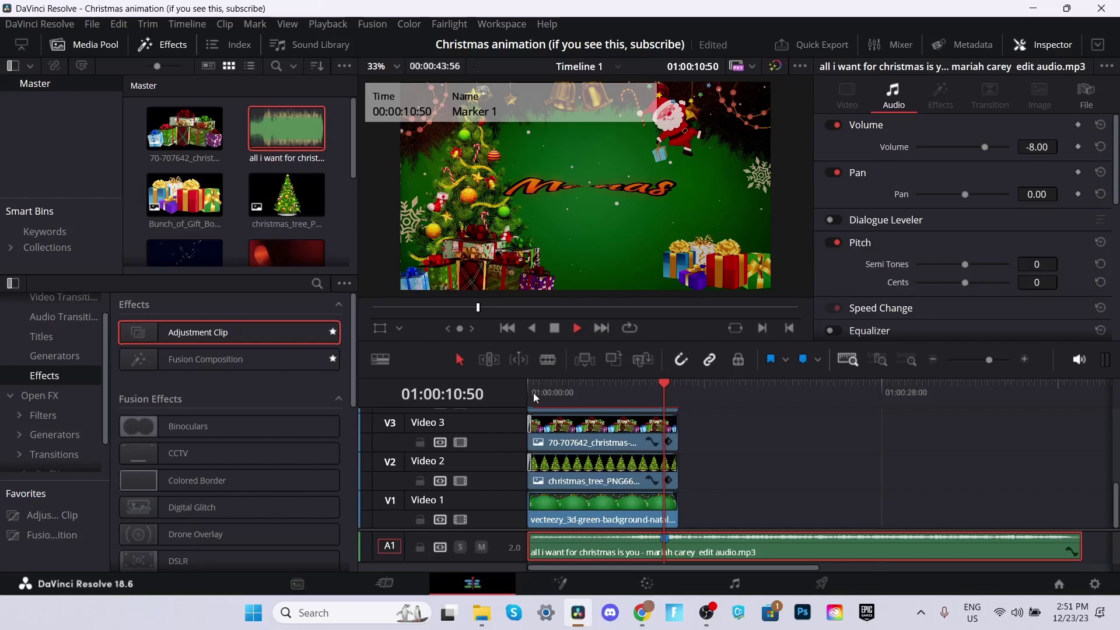
pyautogui.moveTo(529, 546); pyautogui.dragTo(648, 548)
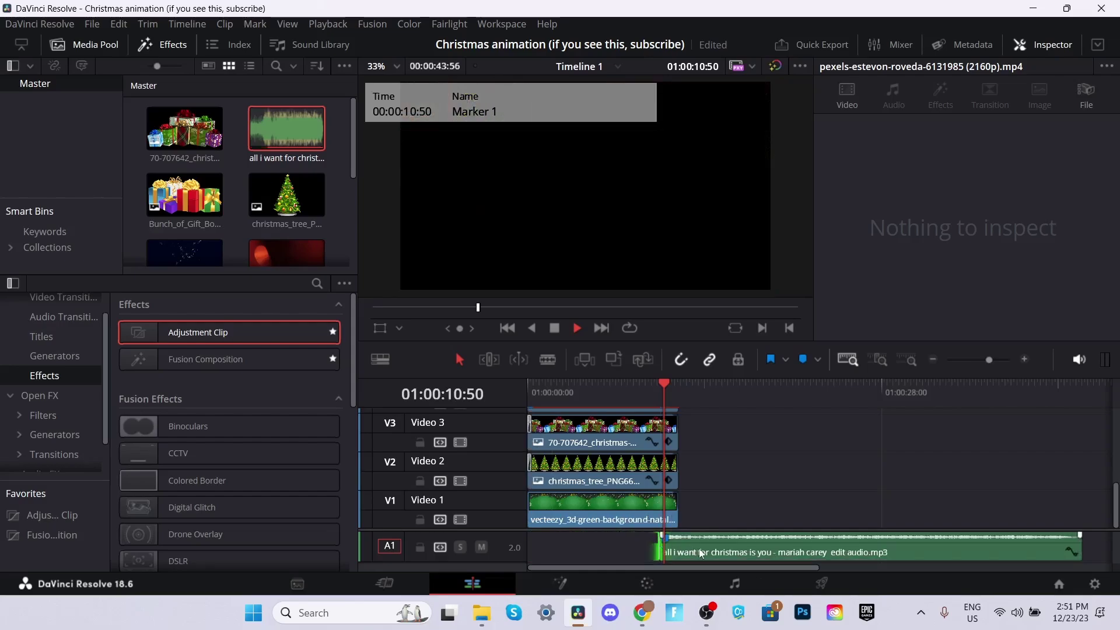
pyautogui.moveTo(734, 548); pyautogui.dragTo(616, 548)
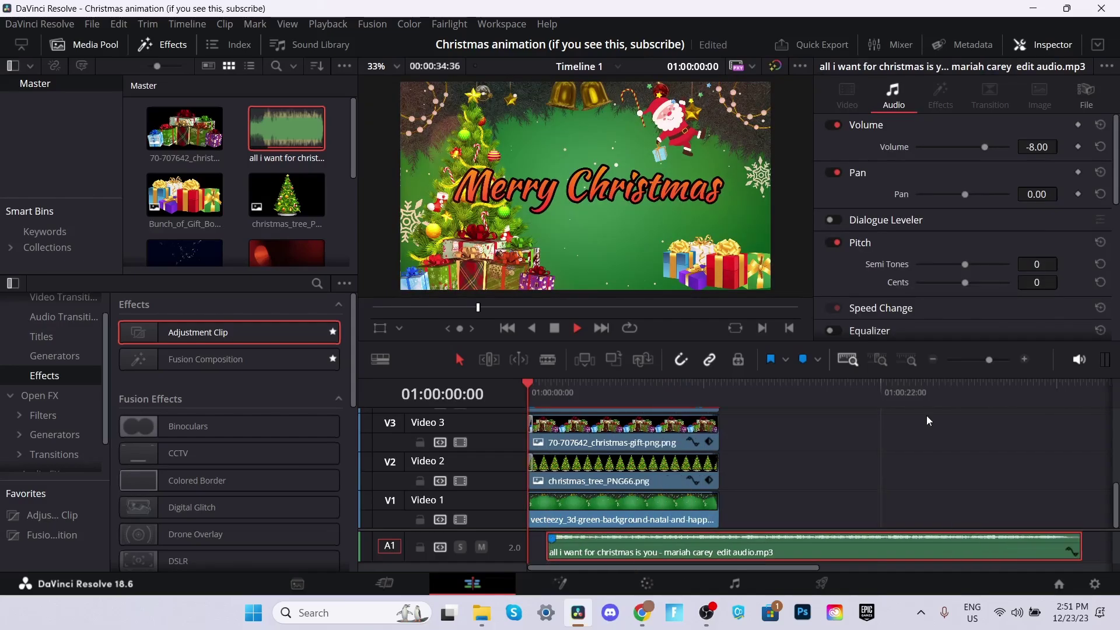
# Align the music marker with 01:00:01:30, where the Tunnel of Light transition ends, and extend the music to the timeline's start with a fade-in.
pyautogui.click(1024, 360)
pyautogui.scroll(2, 630, 440)
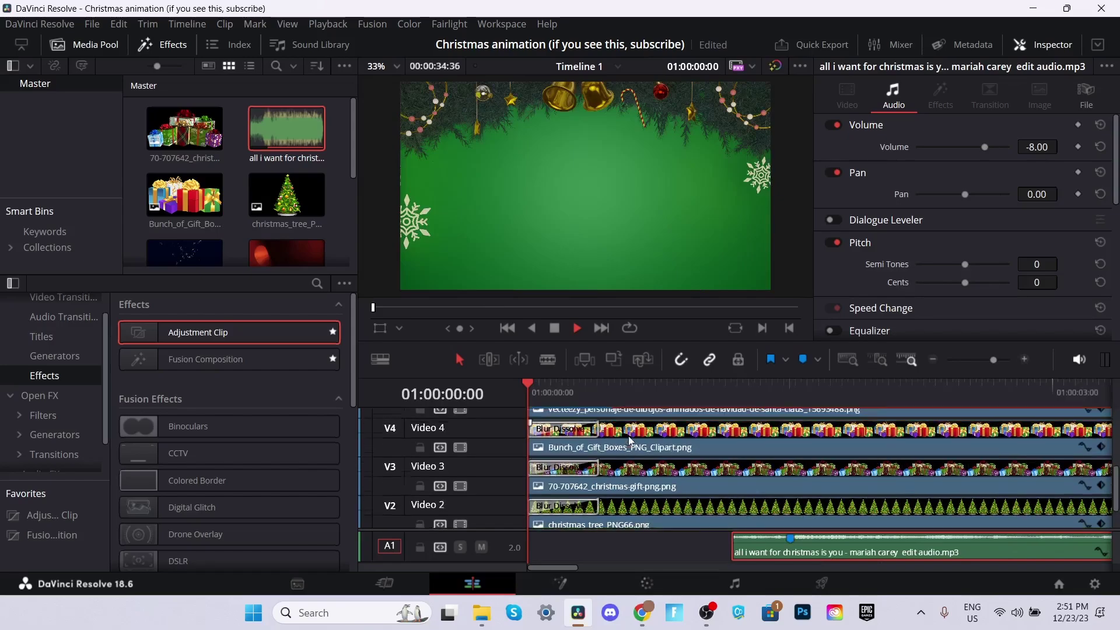
pyautogui.scroll(3, 630, 440)
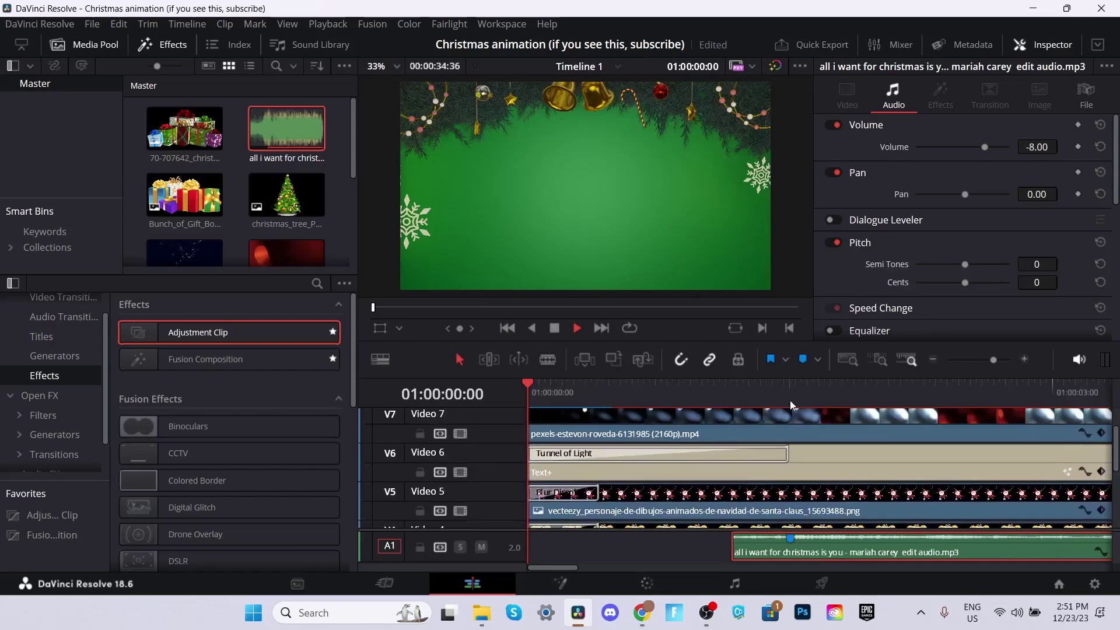
pyautogui.click(792, 392)
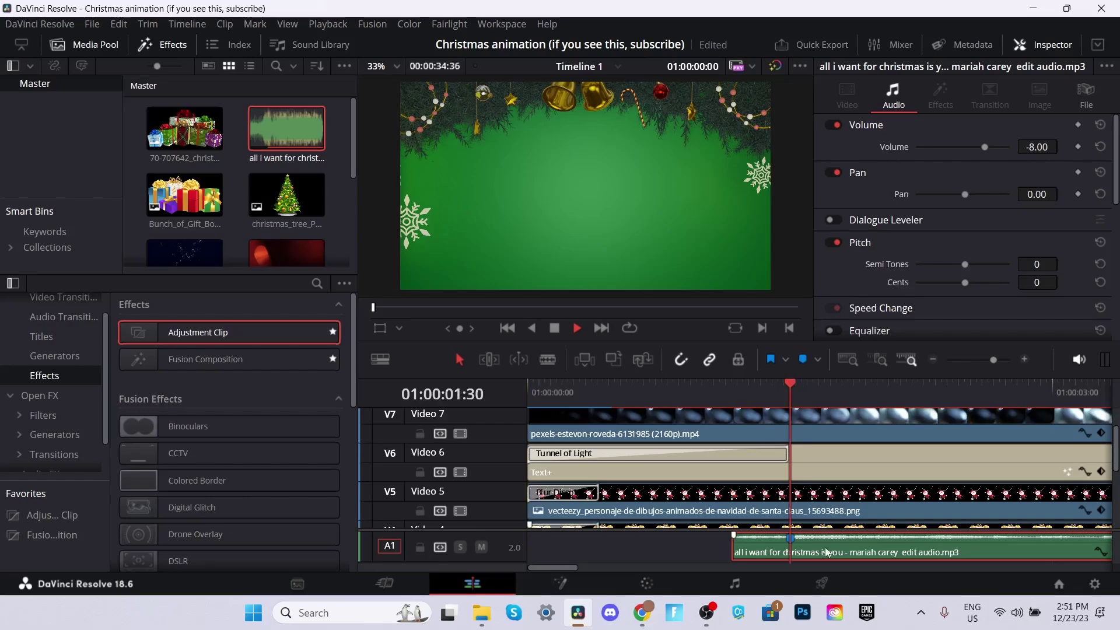
pyautogui.moveTo(826, 552)
pyautogui.mouseDown()
pyautogui.moveTo(835, 540)
pyautogui.moveTo(772, 540)
pyautogui.mouseUp()
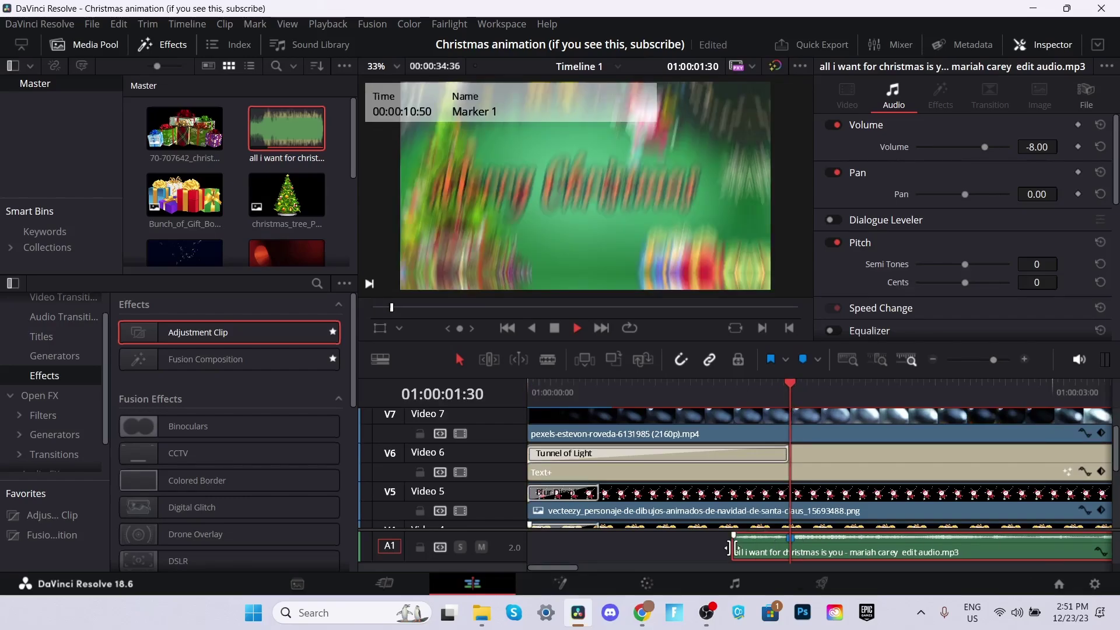
pyautogui.moveTo(730, 548); pyautogui.dragTo(604, 538)
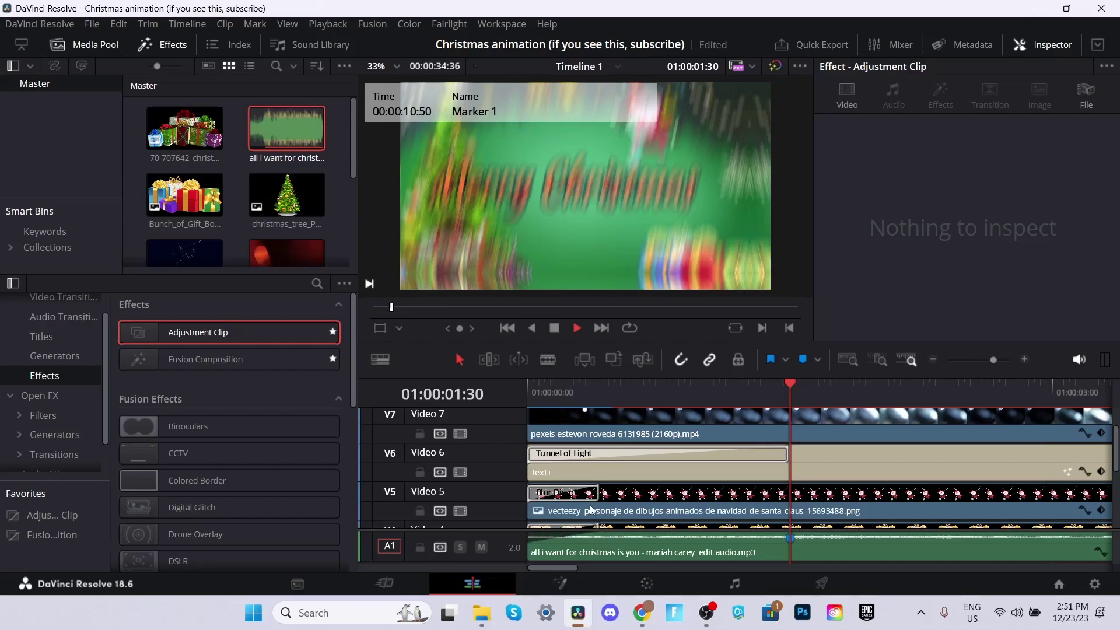
# Trim the music's end to match the video clips at 12 seconds and add a fade-out of about 1.4 seconds.
pyautogui.press('Home')
pyautogui.hotkey('shift', 'z')
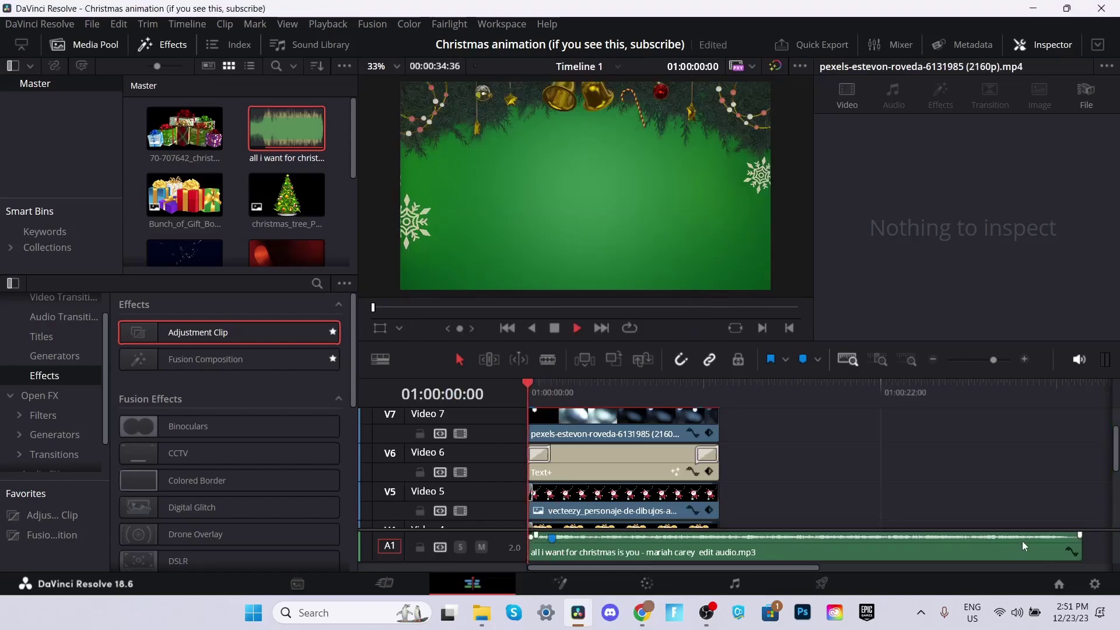
pyautogui.moveTo(1080, 543); pyautogui.dragTo(727, 540)
pyautogui.hotkey('shift', 'z')
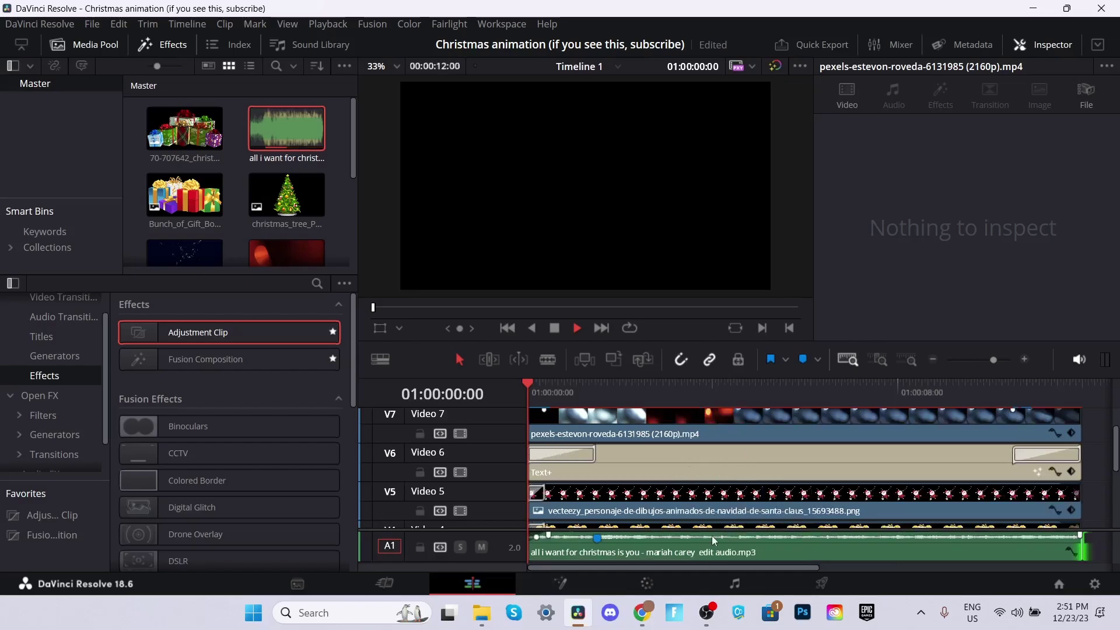
pyautogui.moveTo(1081, 542); pyautogui.dragTo(1016, 543)
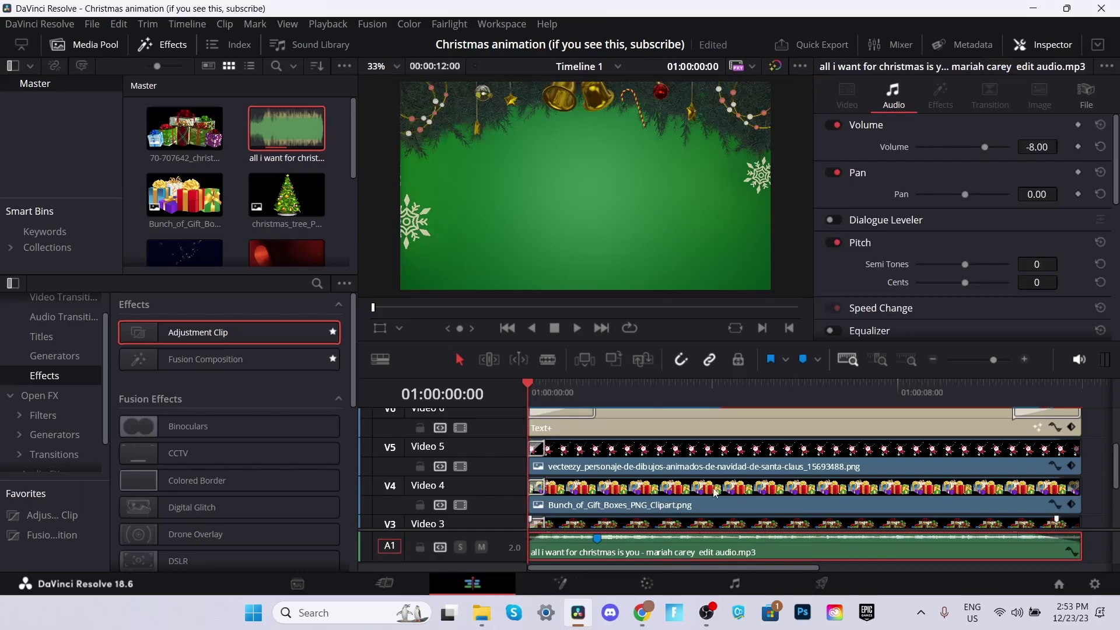
pyautogui.moveTo(657, 387); pyautogui.dragTo(707, 390)
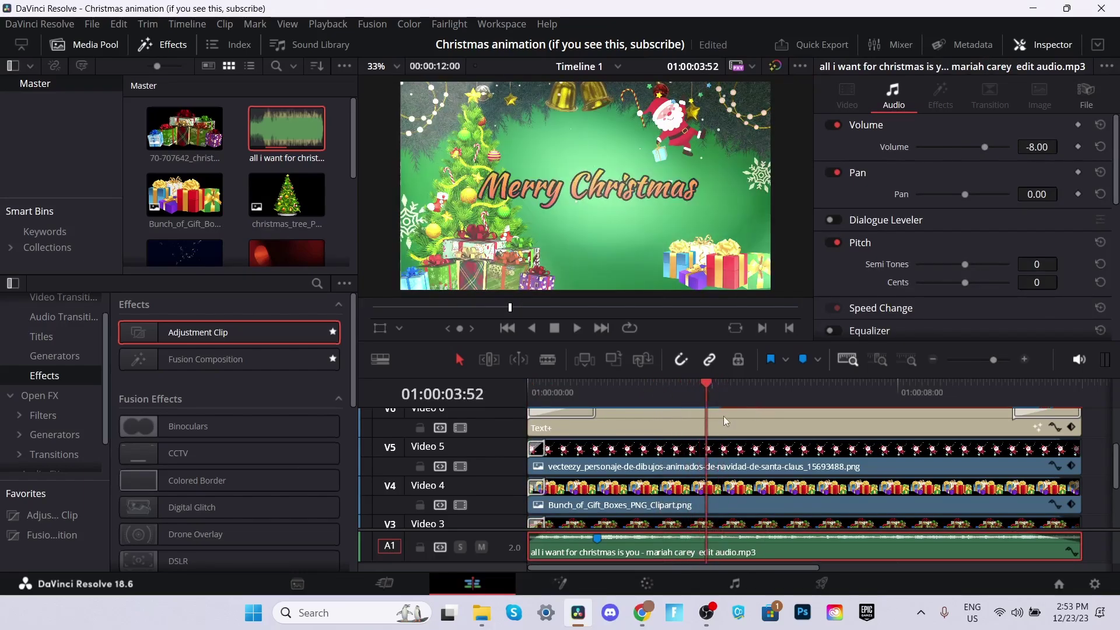
pyautogui.press('Home')
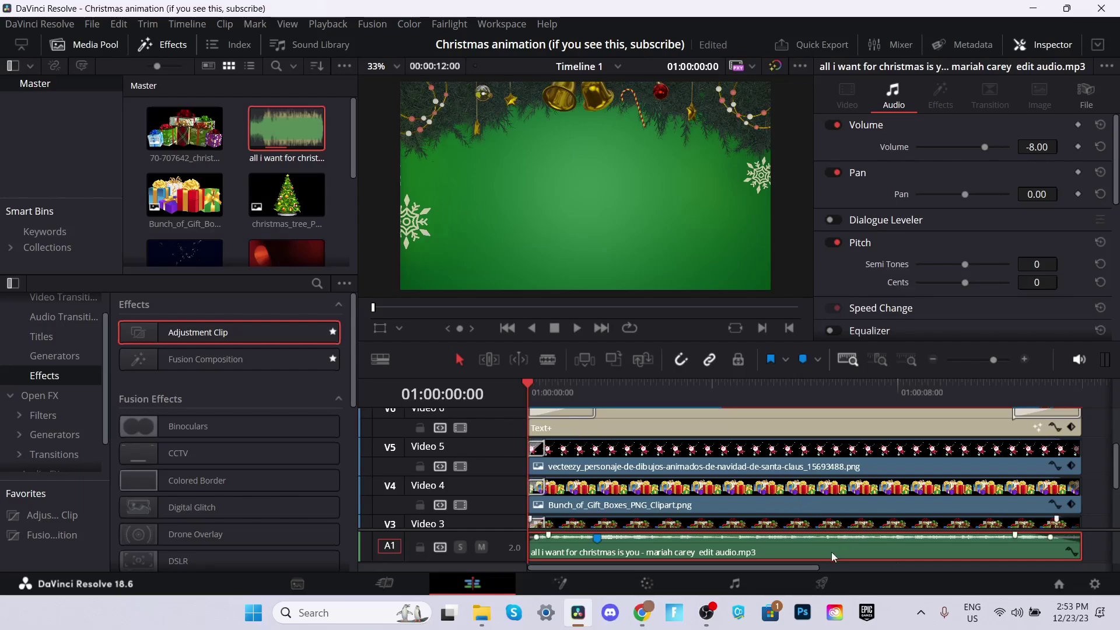
# Open the Deliver page, name the export file Christmas Edit and set its format to MP4.
pyautogui.click(838, 582)
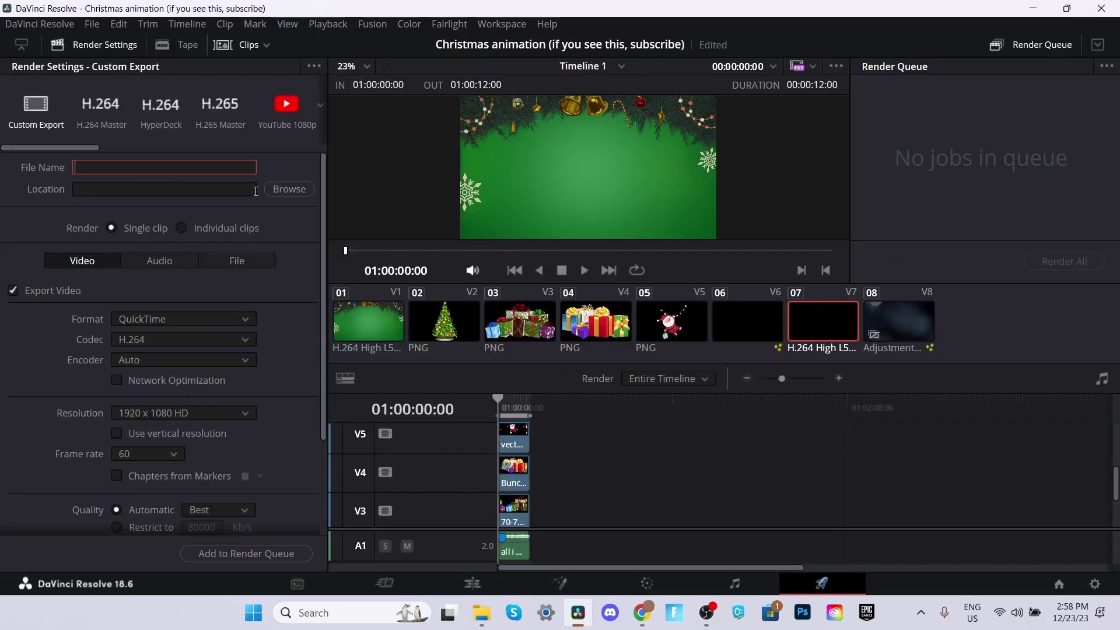
pyautogui.write('Christmas Edit')
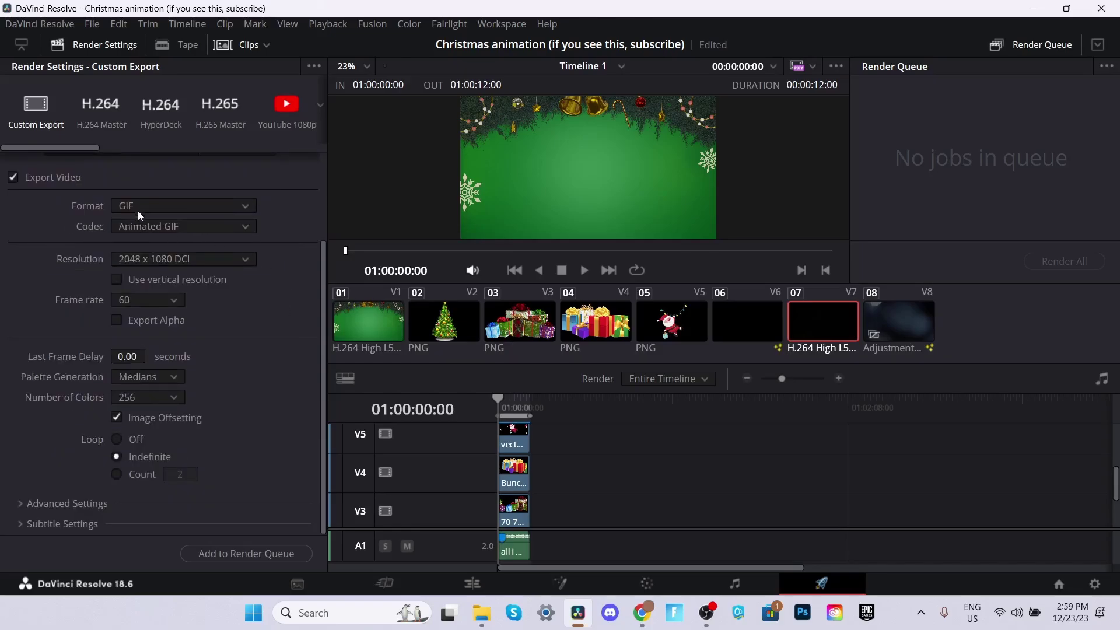
pyautogui.click(142, 207)
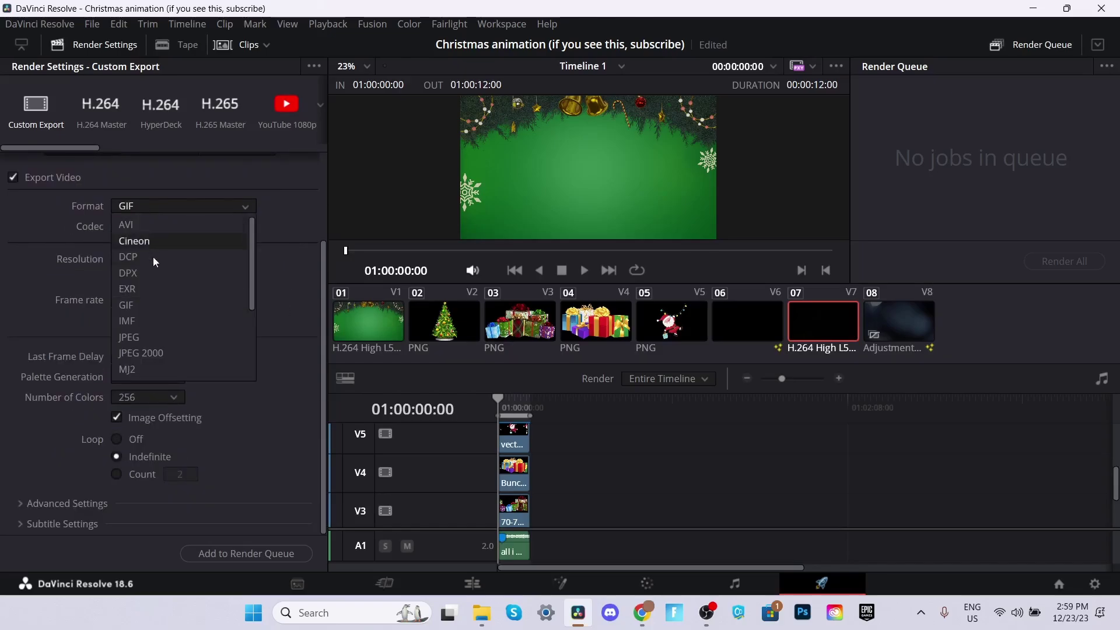
pyautogui.scroll(-2, 156, 333)
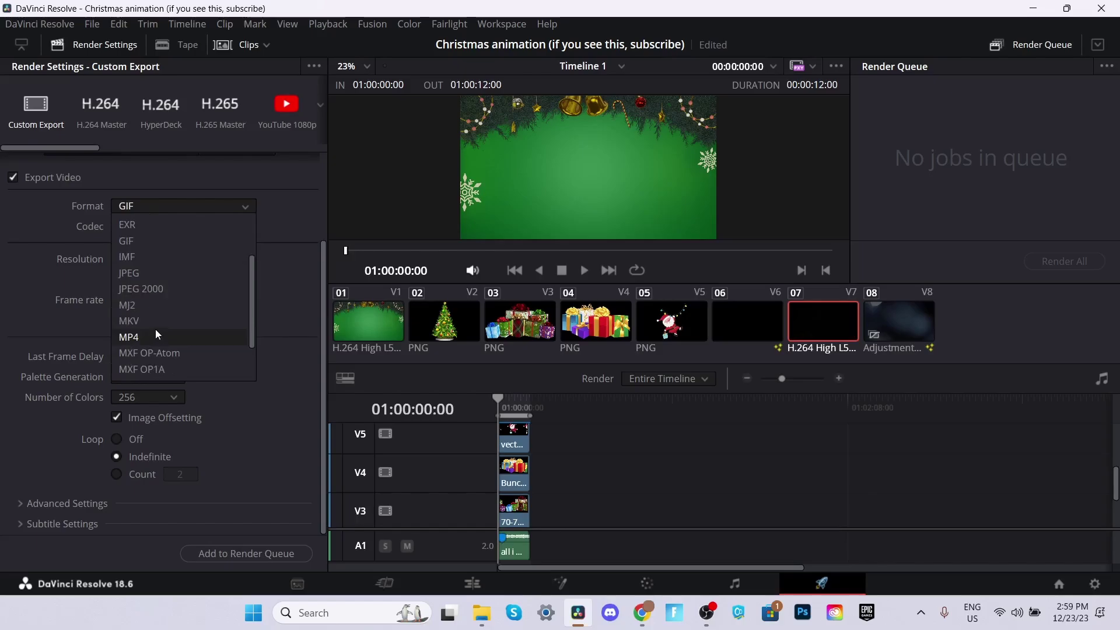
pyautogui.click(156, 331)
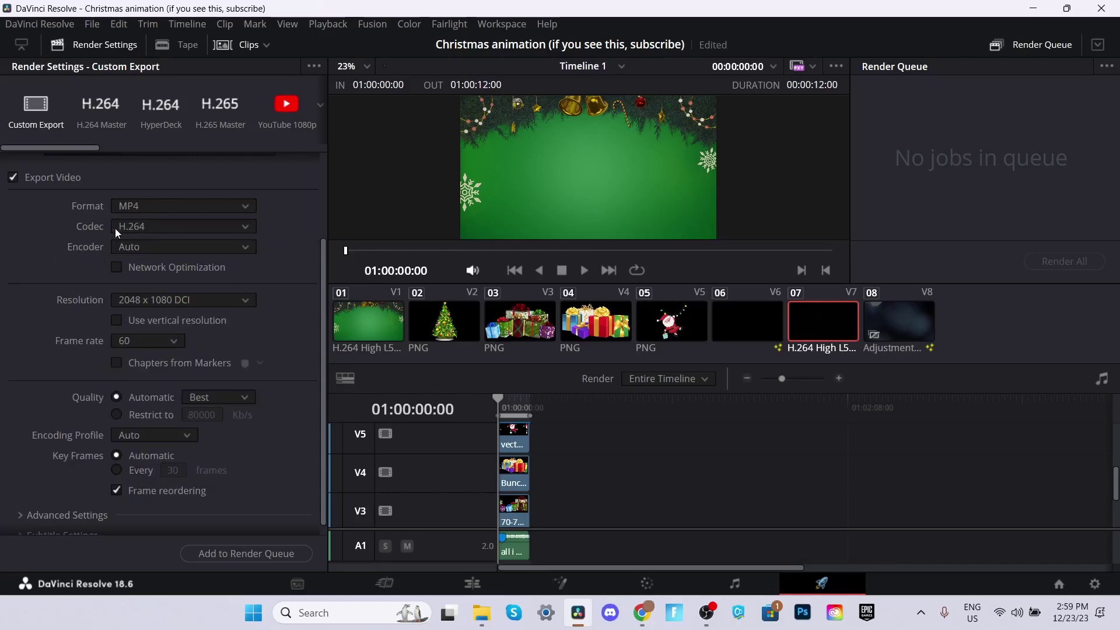
# Set the export resolution to 1920 x 1080 HD.
pyautogui.scroll(-1, 169, 274)
pyautogui.click(211, 293)
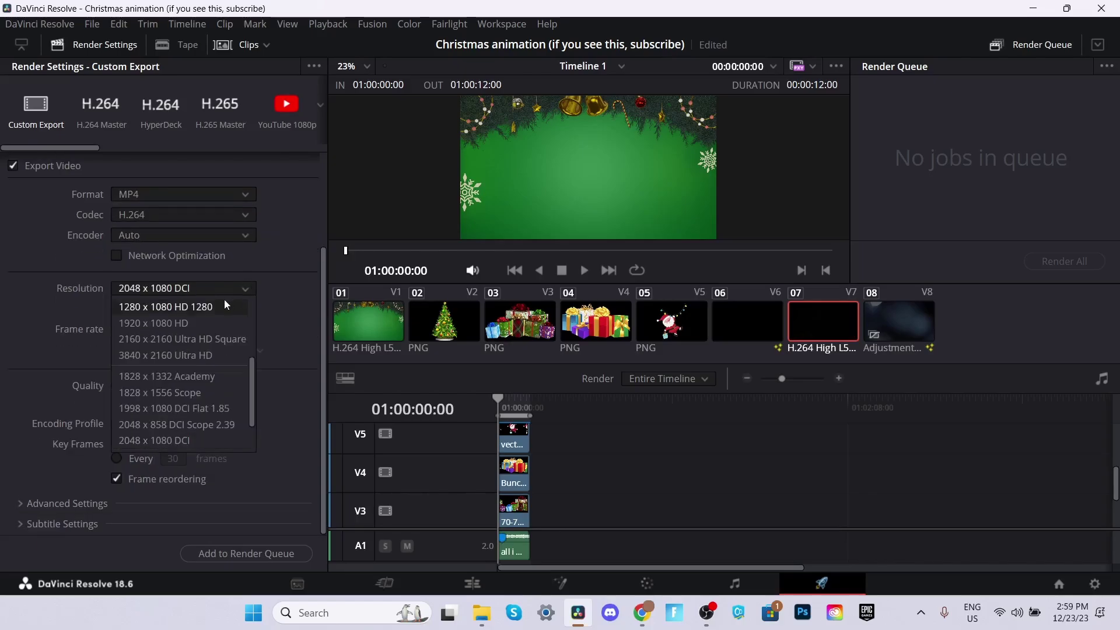
pyautogui.click(198, 322)
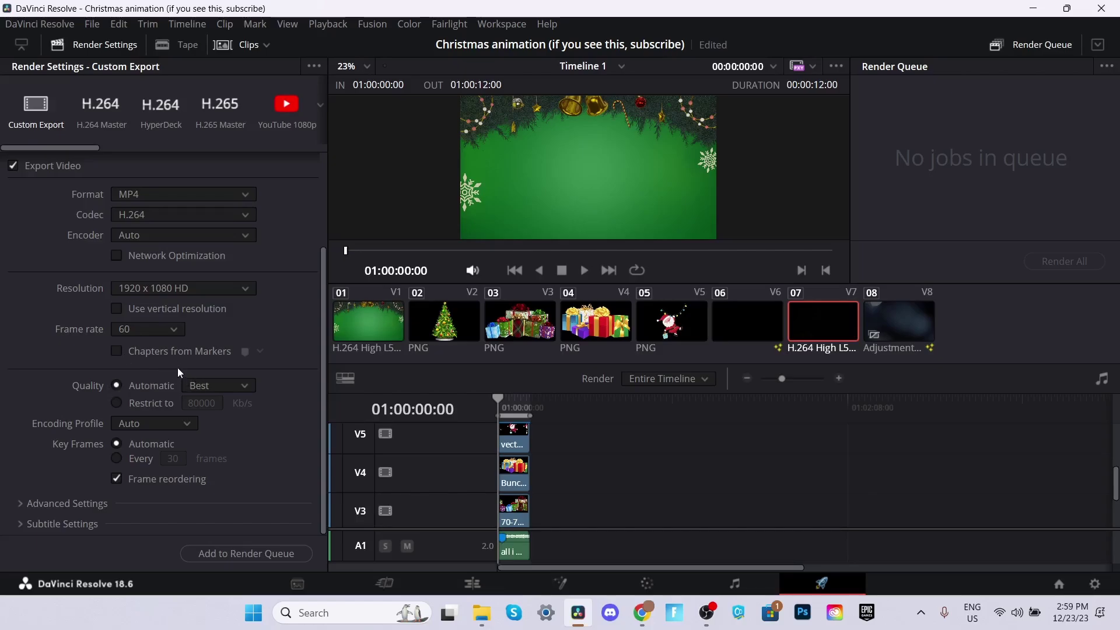
# Restrict the export quality to 2097151 Kb/s and set key frames to every 1 frame.
pyautogui.click(131, 404)
pyautogui.click(203, 402)
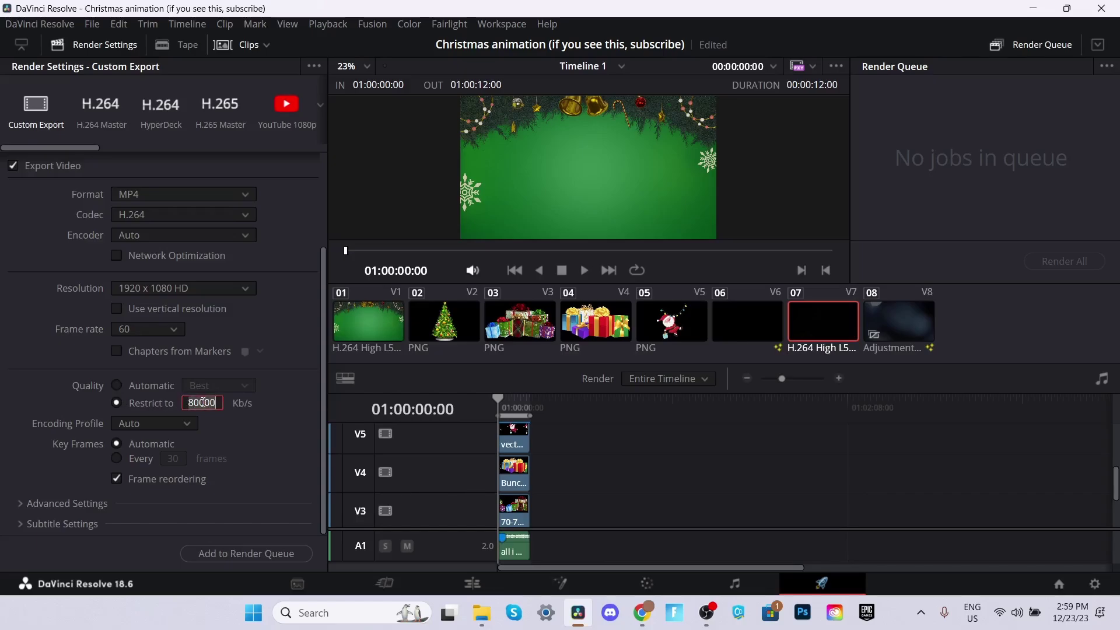
pyautogui.write('2097151')
pyautogui.click(117, 458)
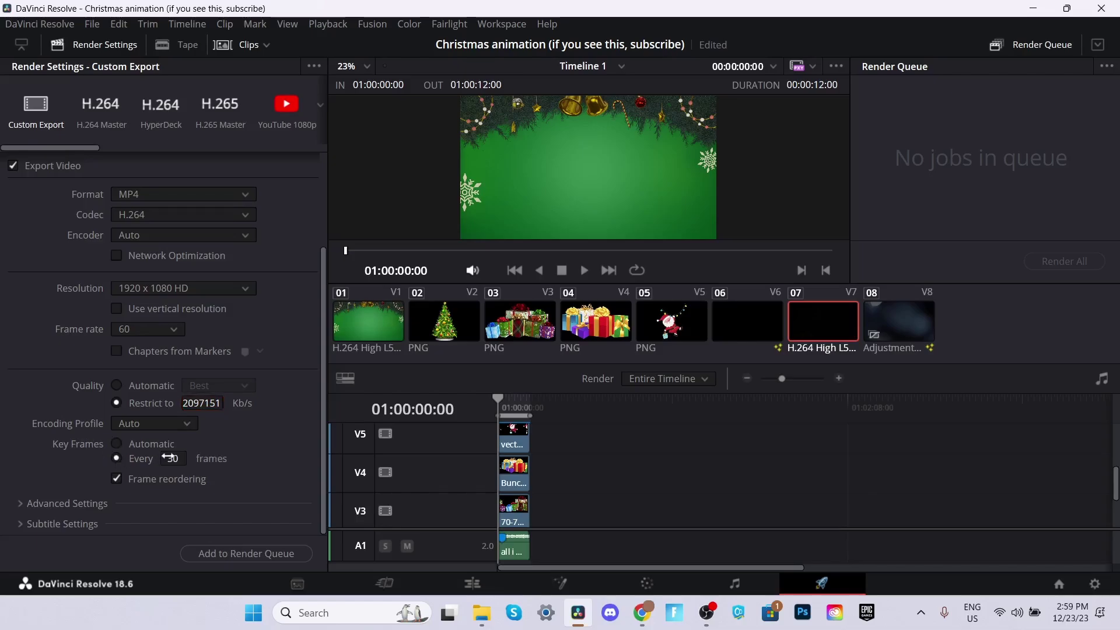
pyautogui.click(173, 459)
pyautogui.write('1')
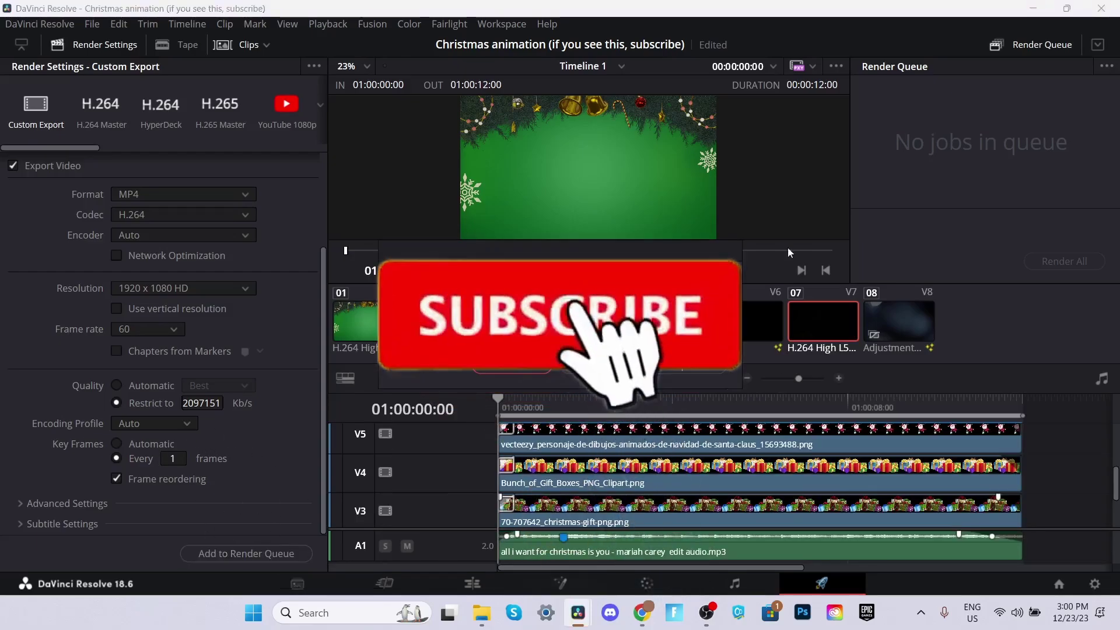
# Add the Christmas Edit export to the render queue and render all jobs.
pyautogui.click(261, 551)
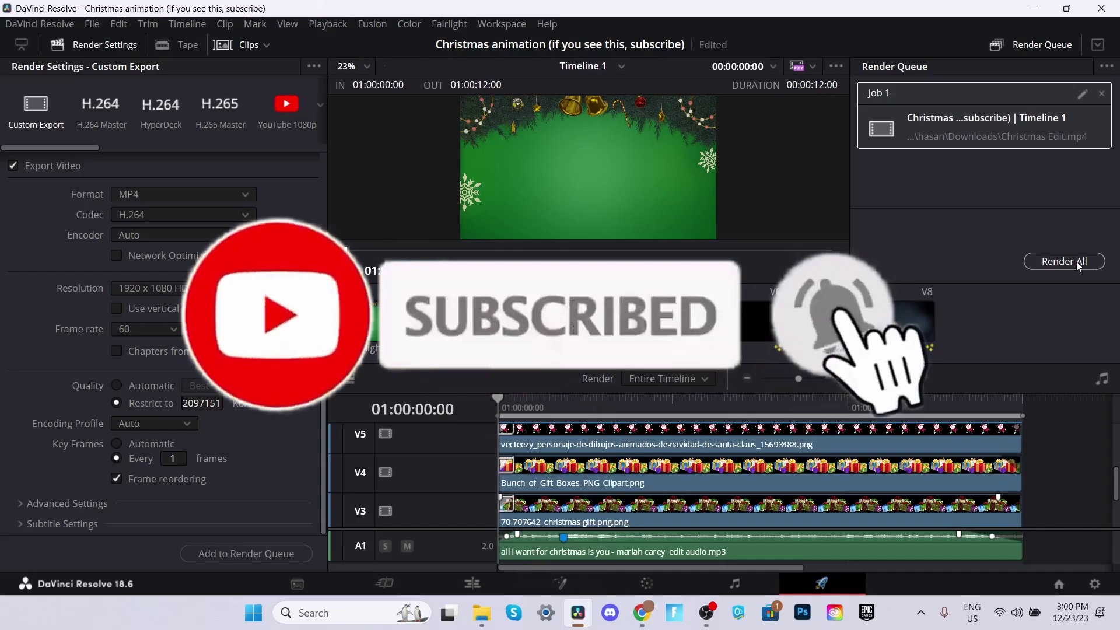
pyautogui.click(1076, 262)
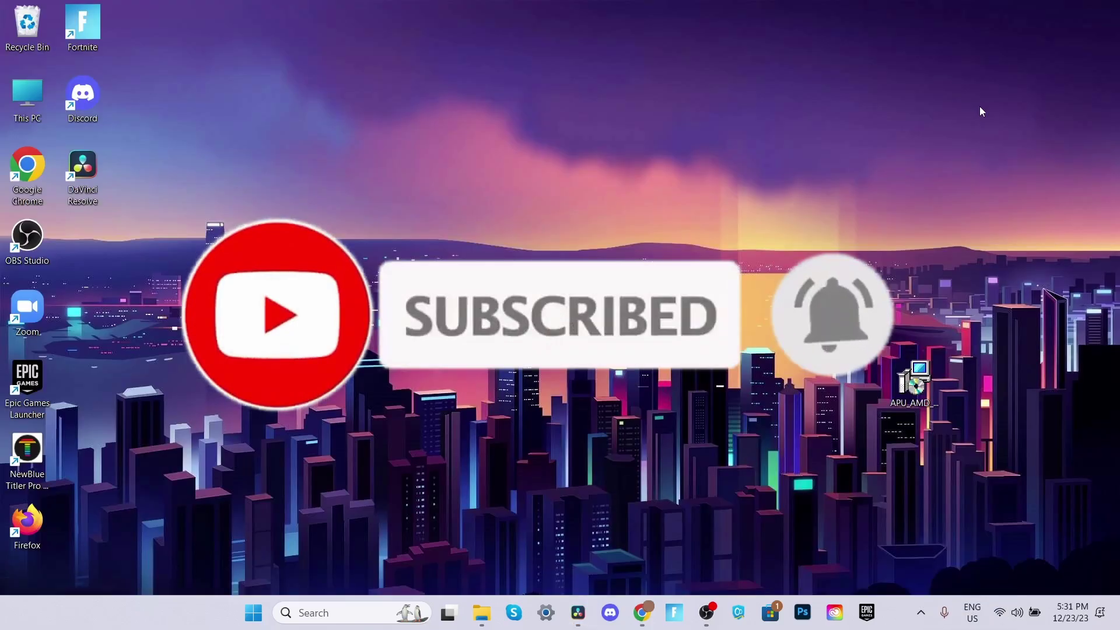